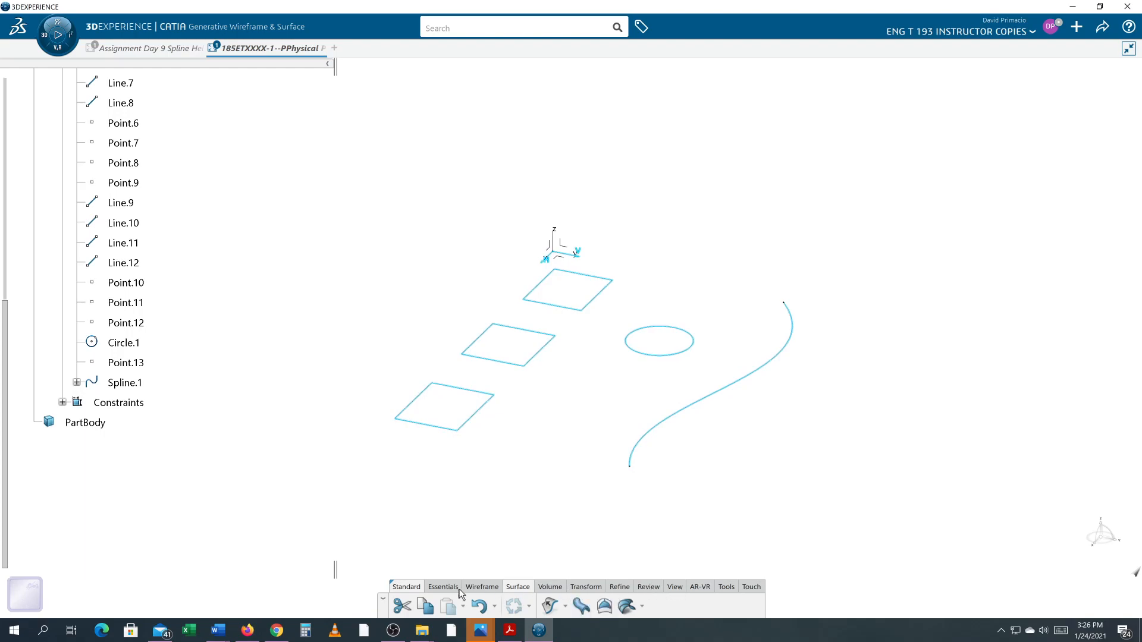
# Try to create a reference plane directly from the sketch containing the squares, circle and spline
pyautogui.click(479, 588)
pyautogui.click(592, 607)
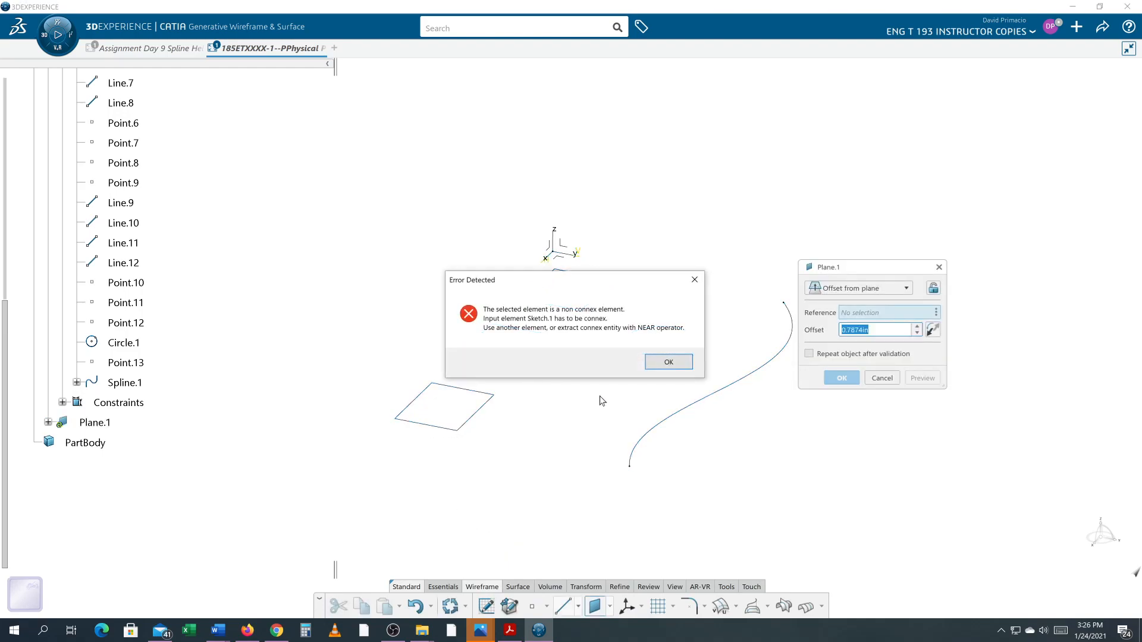
pyautogui.click(667, 363)
pyautogui.click(881, 379)
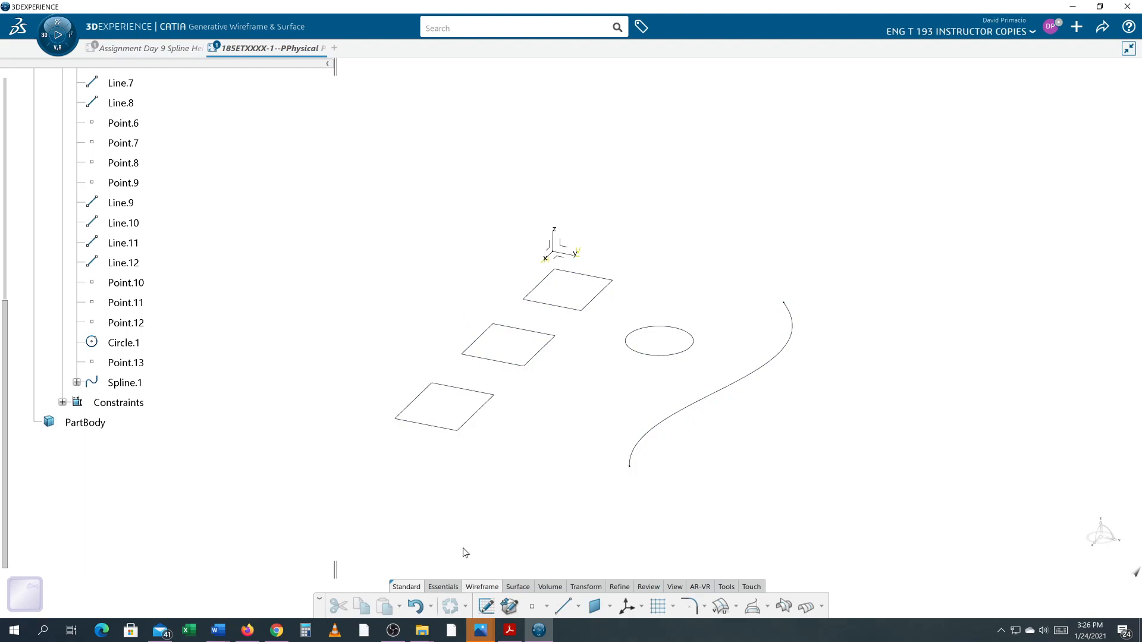
# Try to create a positioned sketch supported on the front edge of the nearest square
pyautogui.click(486, 606)
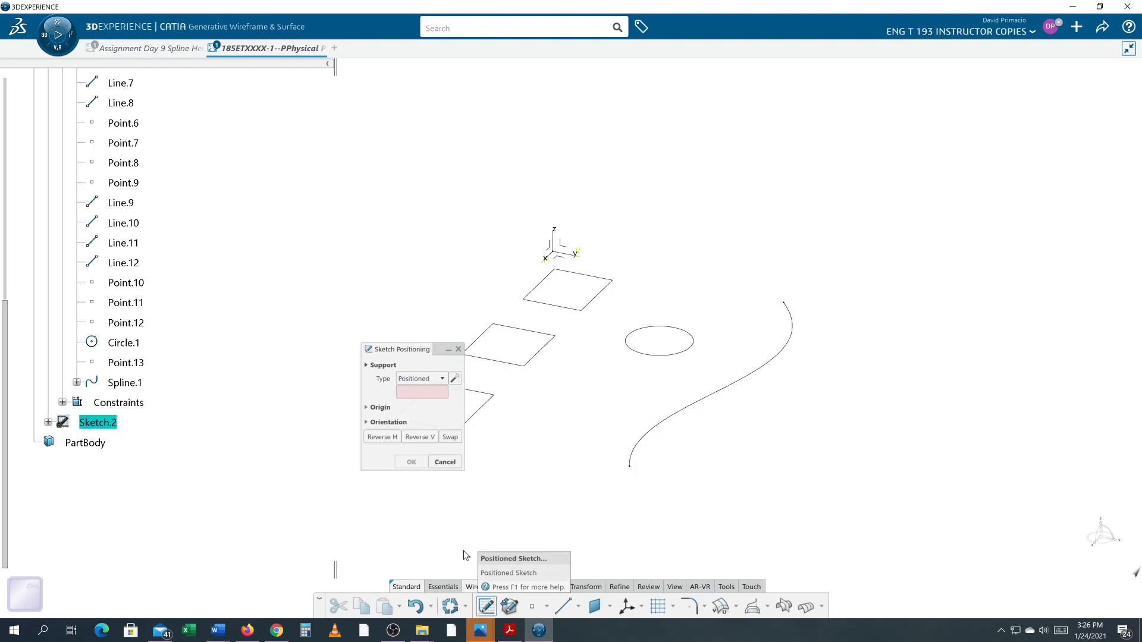
pyautogui.moveTo(538, 513); pyautogui.dragTo(658, 489, button='middle')
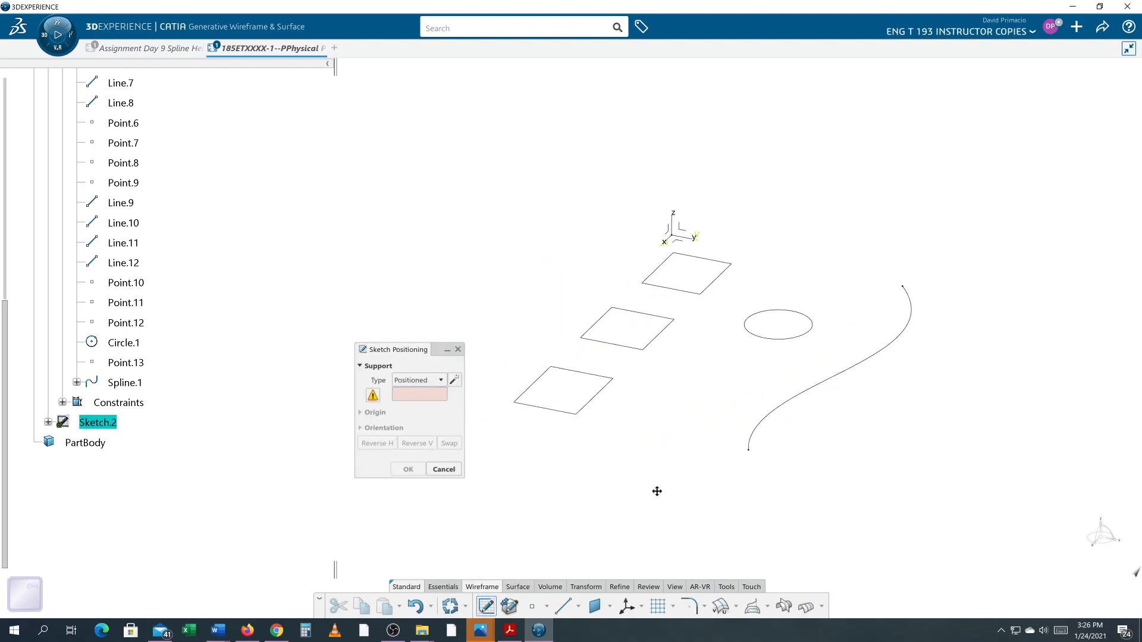
pyautogui.click(556, 411)
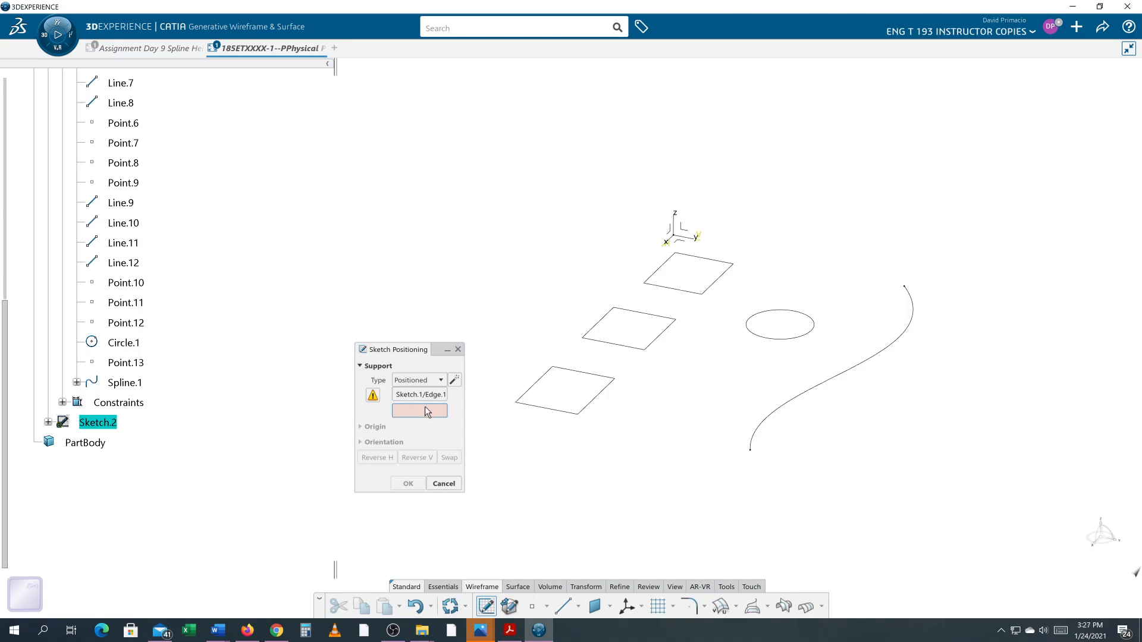
pyautogui.click(548, 412)
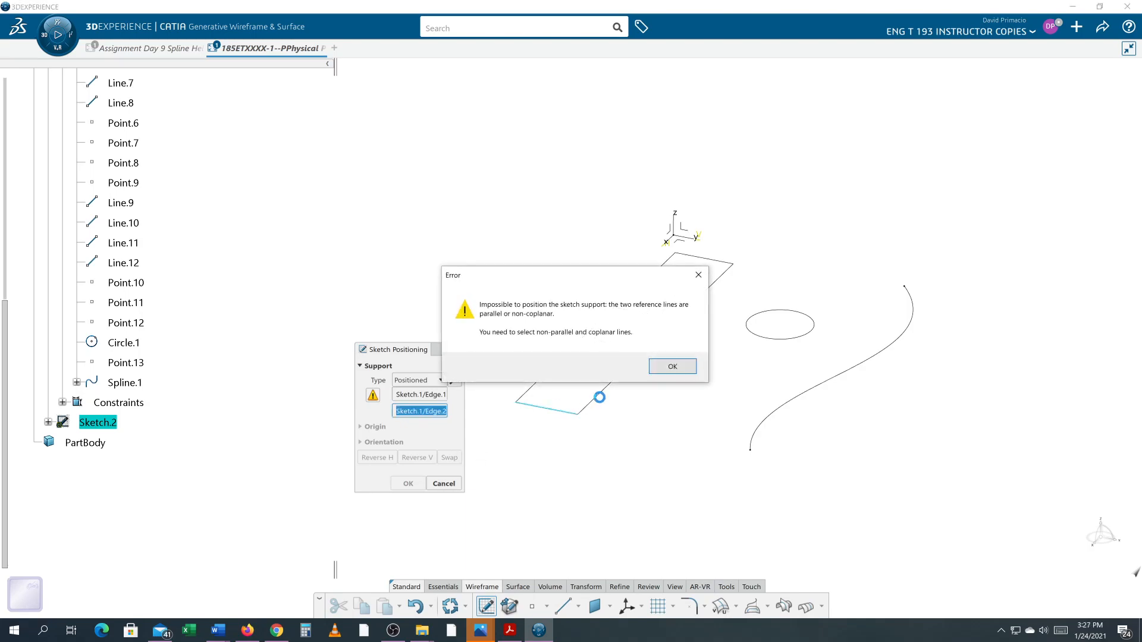
pyautogui.click(671, 367)
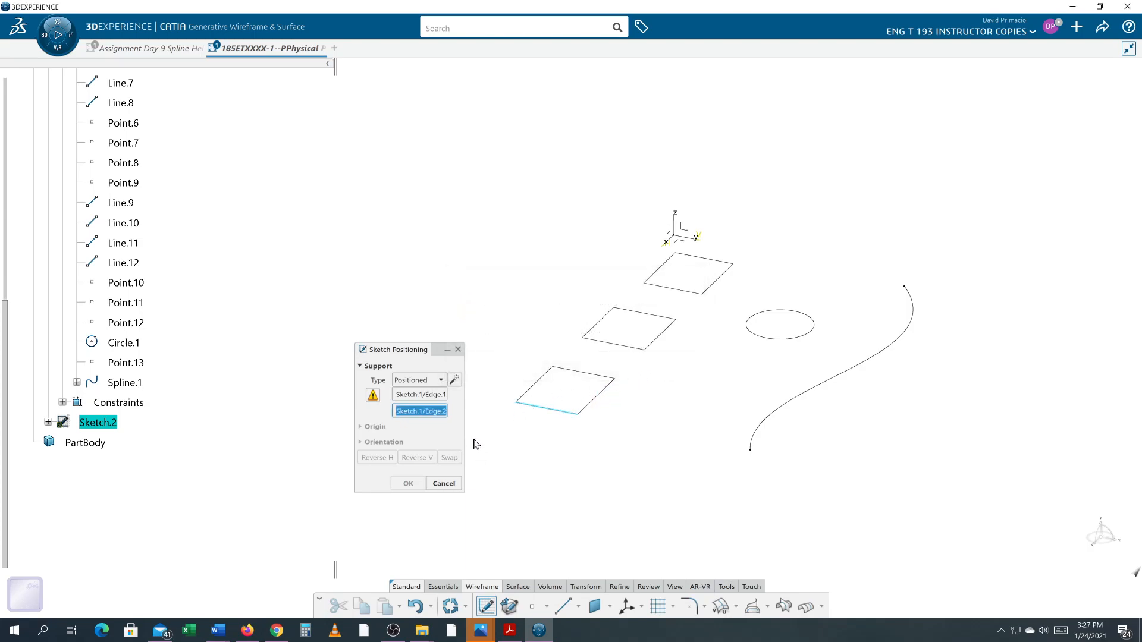
pyautogui.click(502, 464)
pyautogui.click(458, 351)
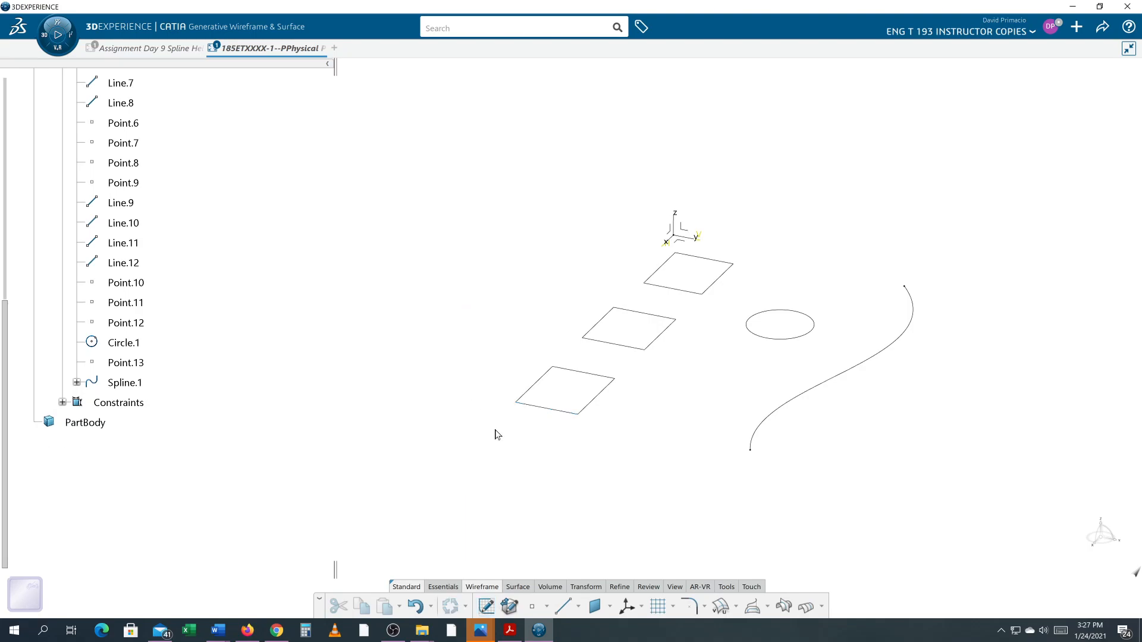
# Collapse the Geometry branch under Sketch.1 in the tree and select the whole sketch
pyautogui.moveTo(563, 433); pyautogui.dragTo(553, 426, button='middle')
pyautogui.moveTo(602, 457); pyautogui.dragTo(582, 429, button='middle')
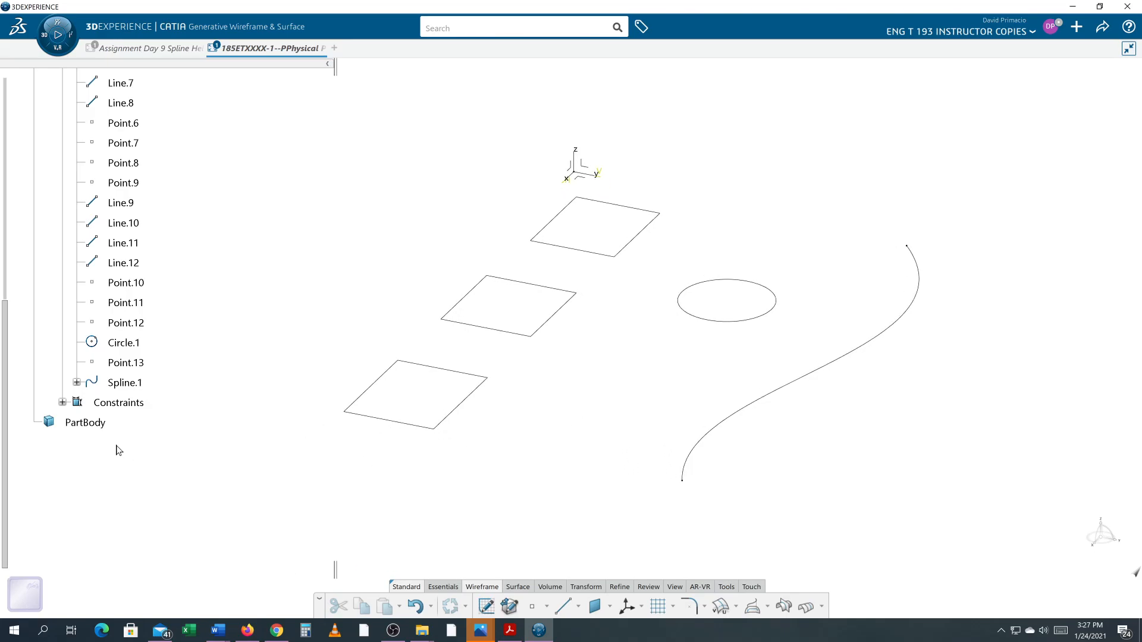
pyautogui.scroll(7, 116, 450)
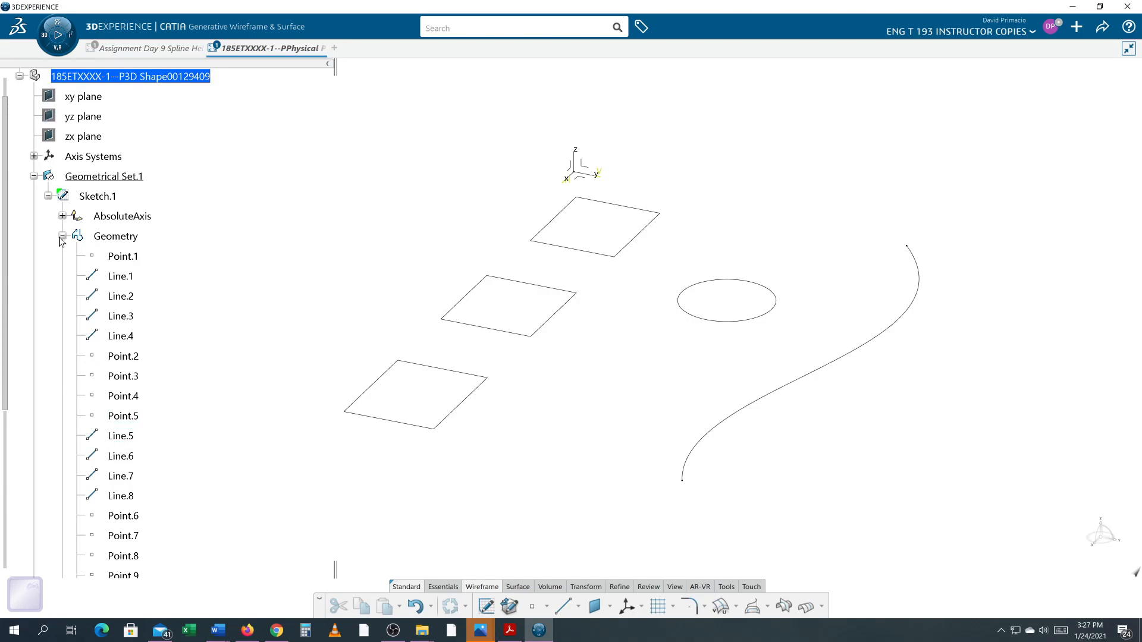
pyautogui.click(62, 237)
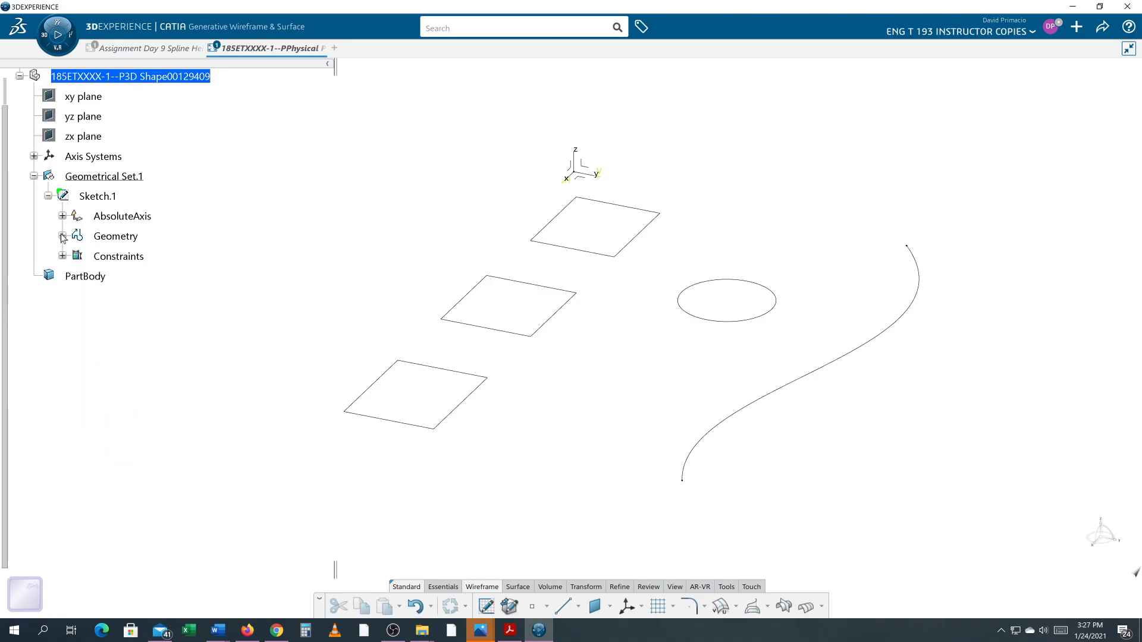
pyautogui.click(83, 198)
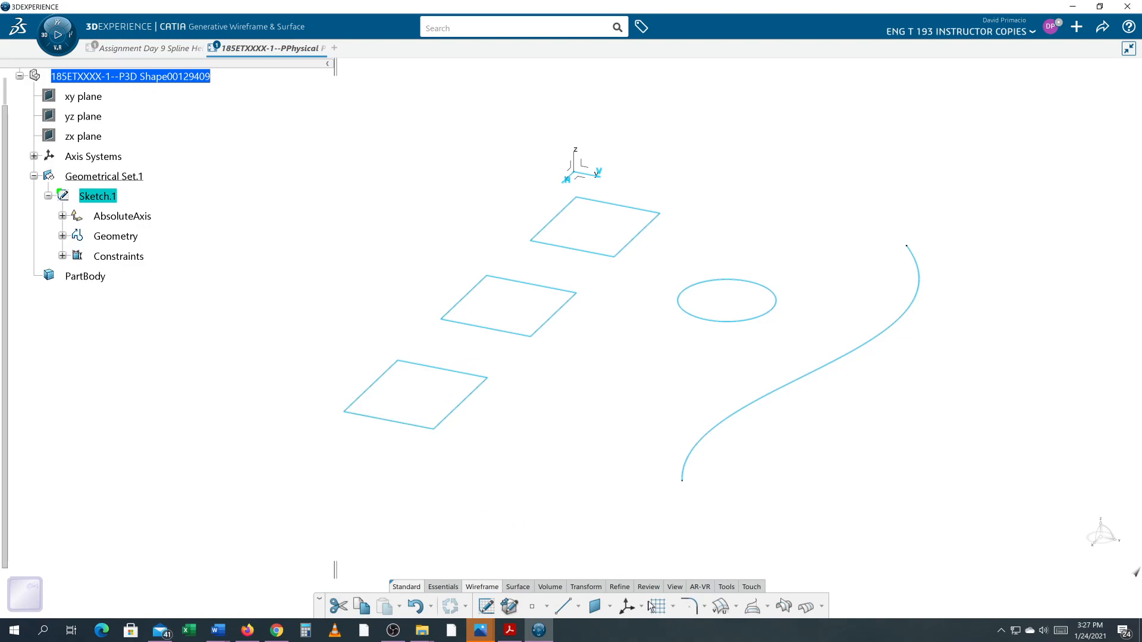
pyautogui.click(664, 612)
pyautogui.click(672, 608)
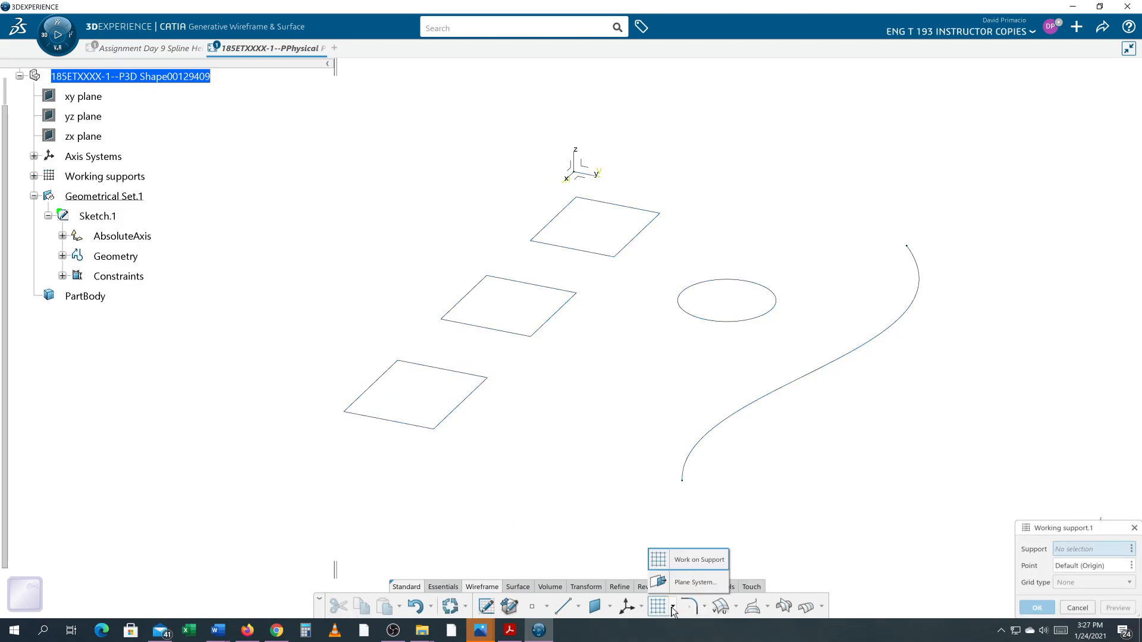
pyautogui.click(1080, 615)
pyautogui.click(1077, 608)
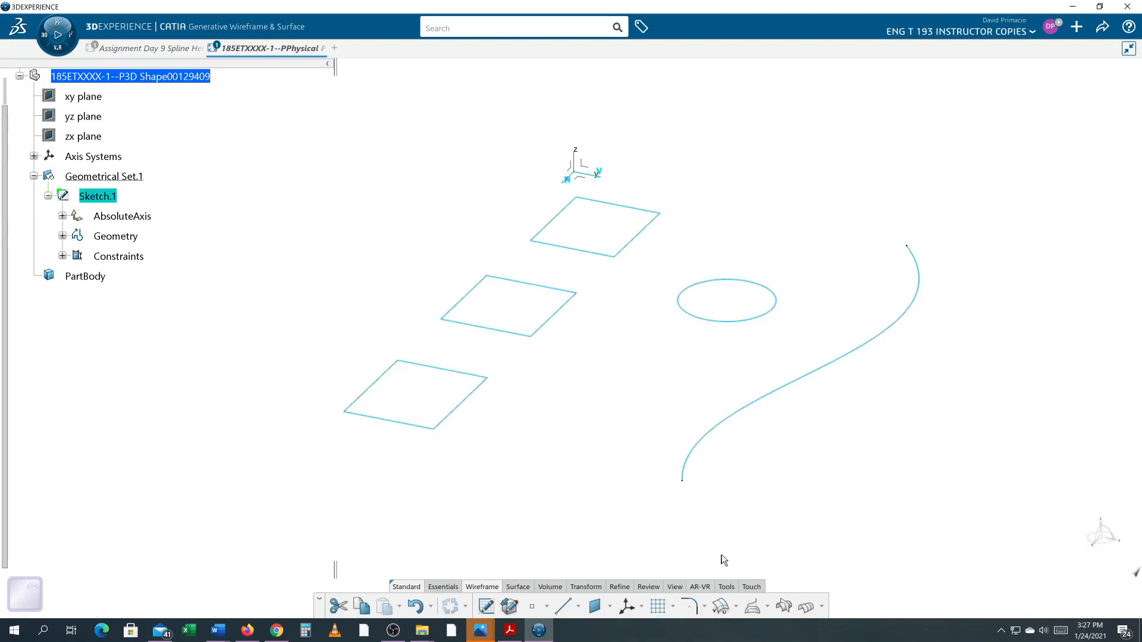
# Disassemble Sketch.1 into separate curves using the All Cells mode
pyautogui.click(586, 588)
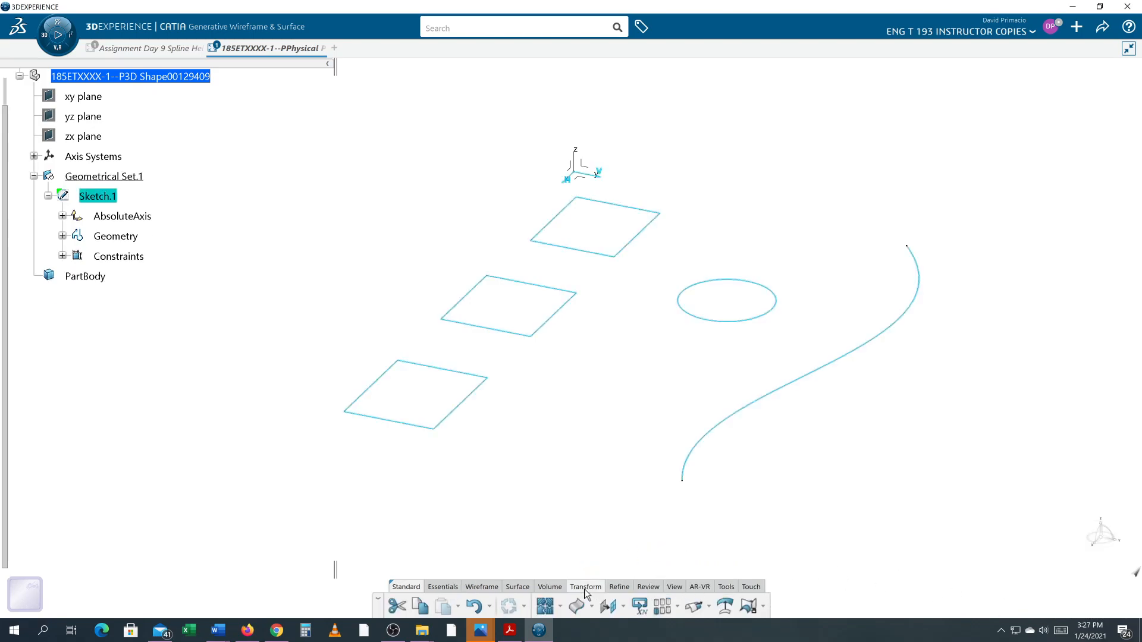
pyautogui.click(559, 612)
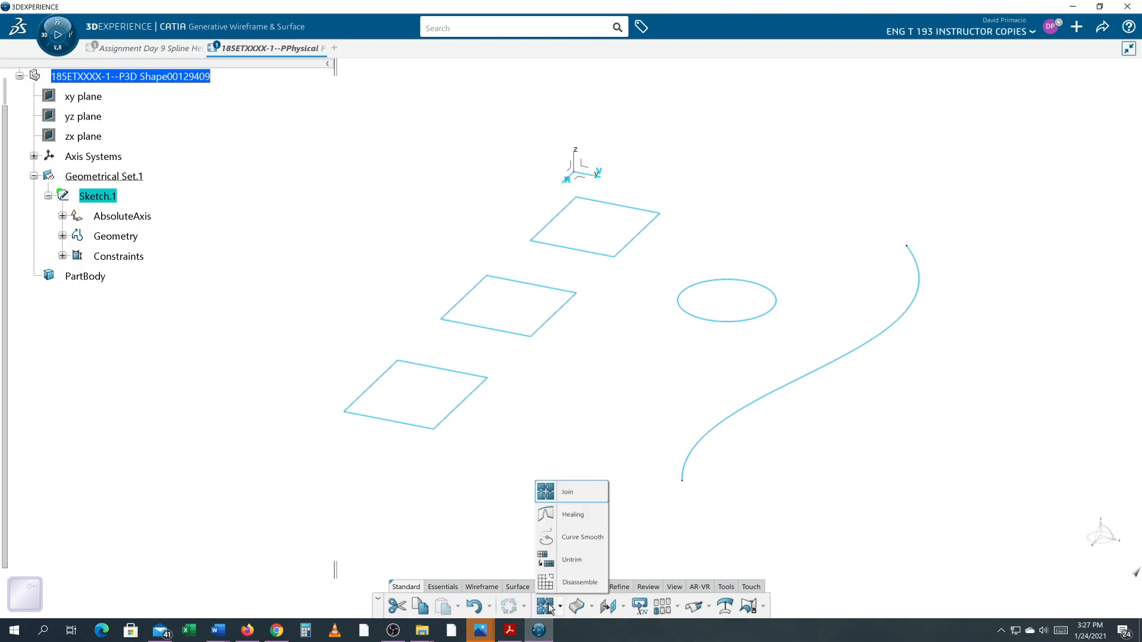
pyautogui.click(580, 583)
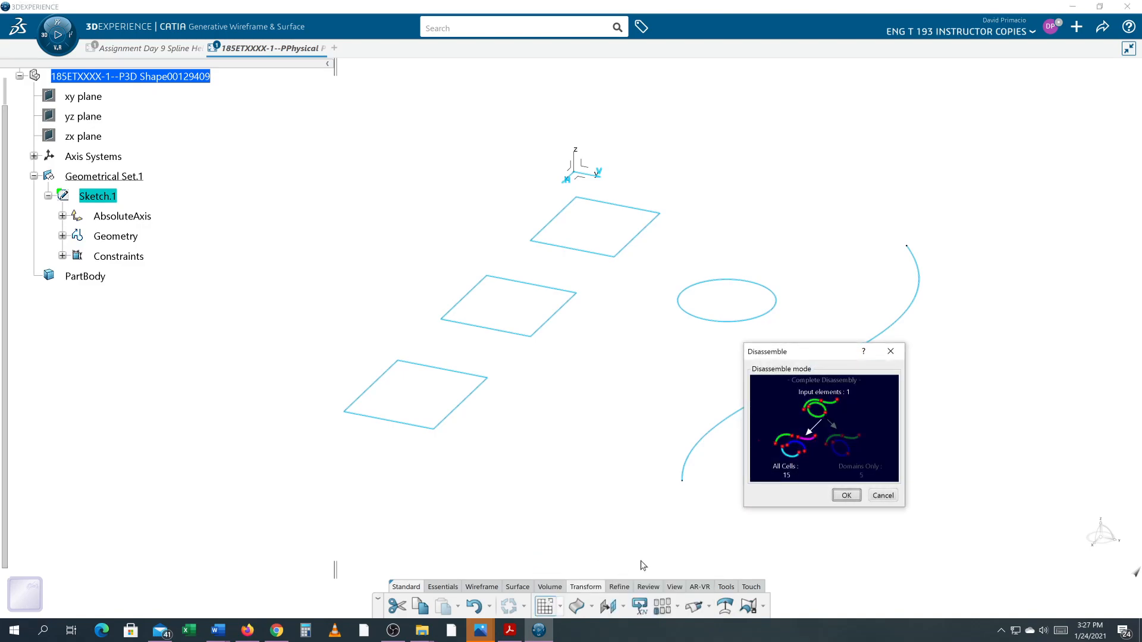
pyautogui.moveTo(642, 535)
pyautogui.mouseDown(button='middle')
pyautogui.moveTo(515, 553)
pyautogui.moveTo(624, 528)
pyautogui.moveTo(579, 525)
pyautogui.mouseUp(button='middle')
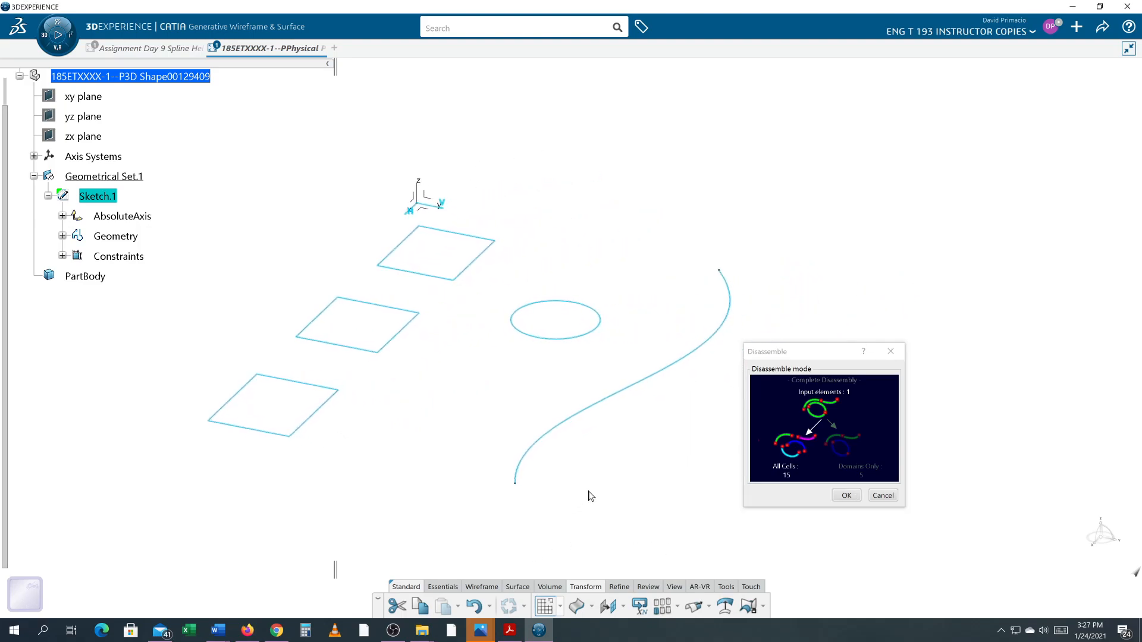
pyautogui.click(772, 461)
pyautogui.click(846, 455)
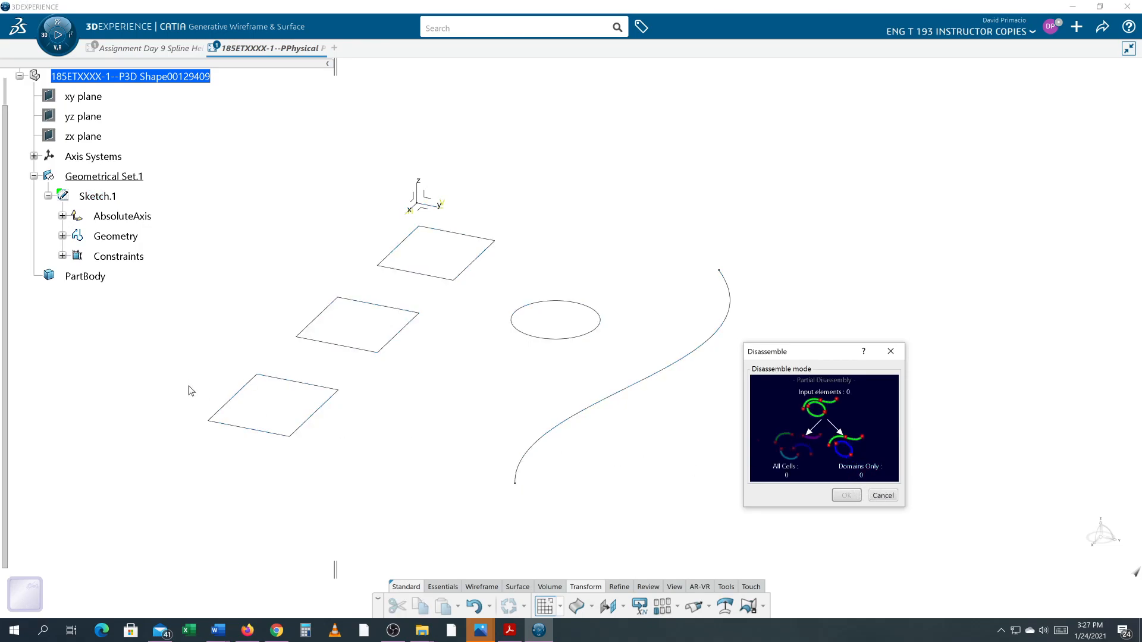
pyautogui.click(99, 198)
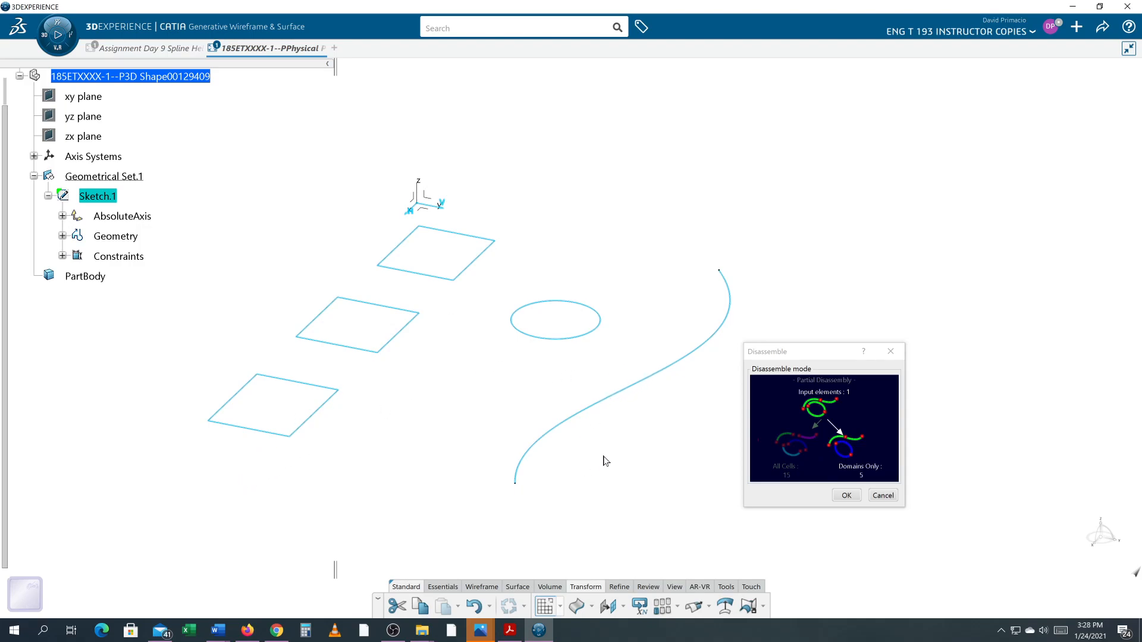
pyautogui.click(794, 449)
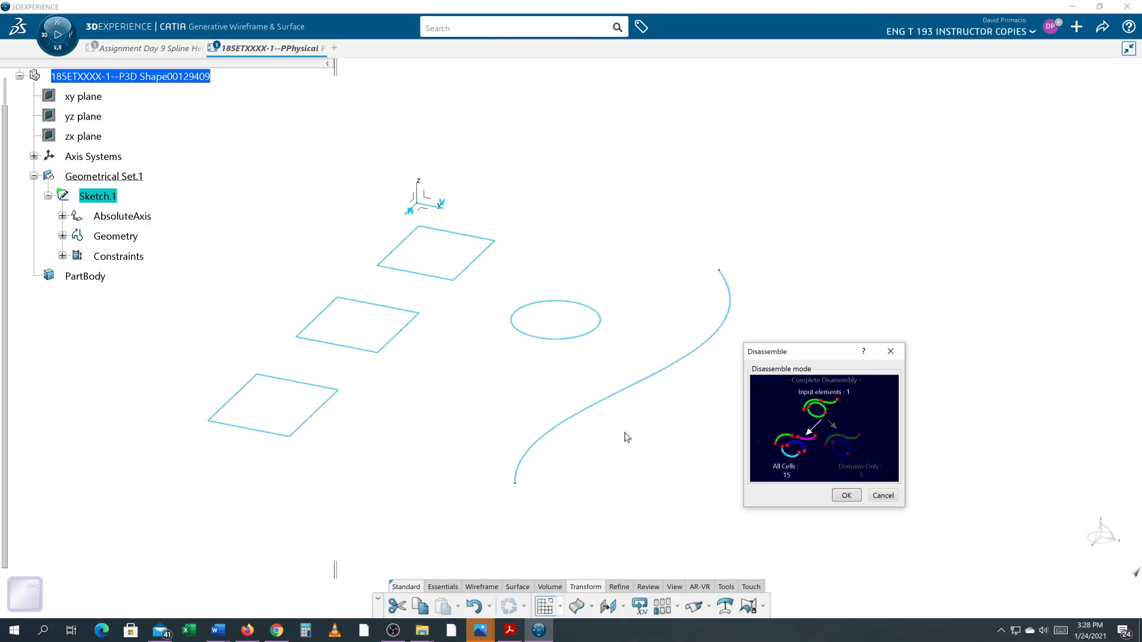
pyautogui.click(846, 496)
# Hide the original Sketch.1 so that only the disassembled lines, circle arcs and curve are shown
pyautogui.moveTo(356, 505); pyautogui.dragTo(548, 463, button='middle')
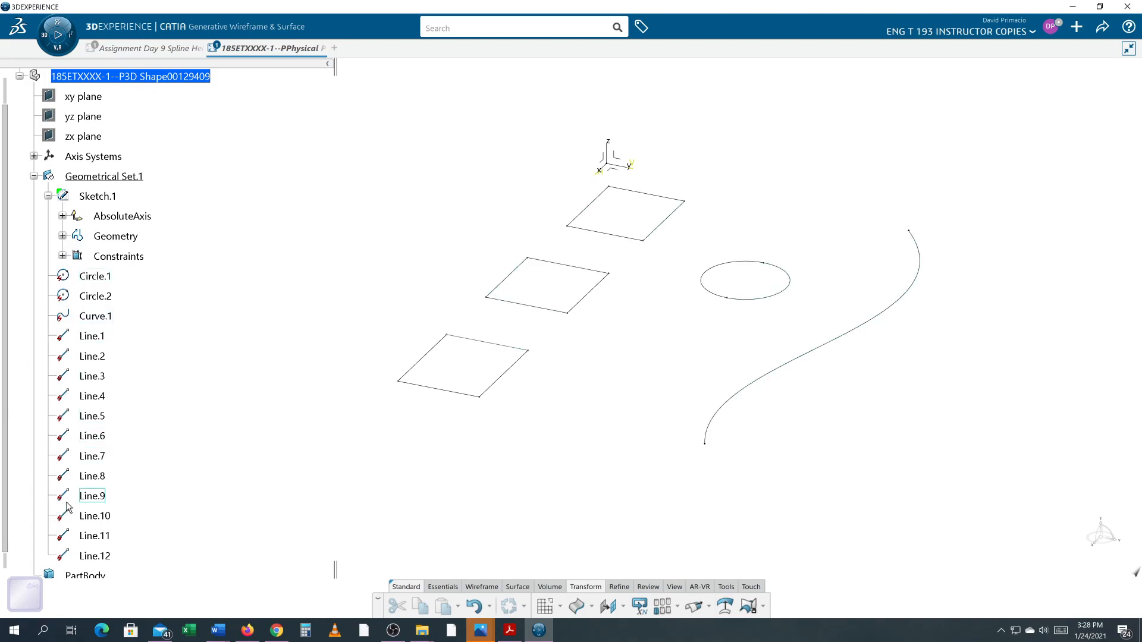
pyautogui.rightClick(98, 197)
pyautogui.click(129, 280)
# Create a Normal to curve plane at the default middle point of the nearest square's front edge
pyautogui.click(487, 588)
pyautogui.click(593, 606)
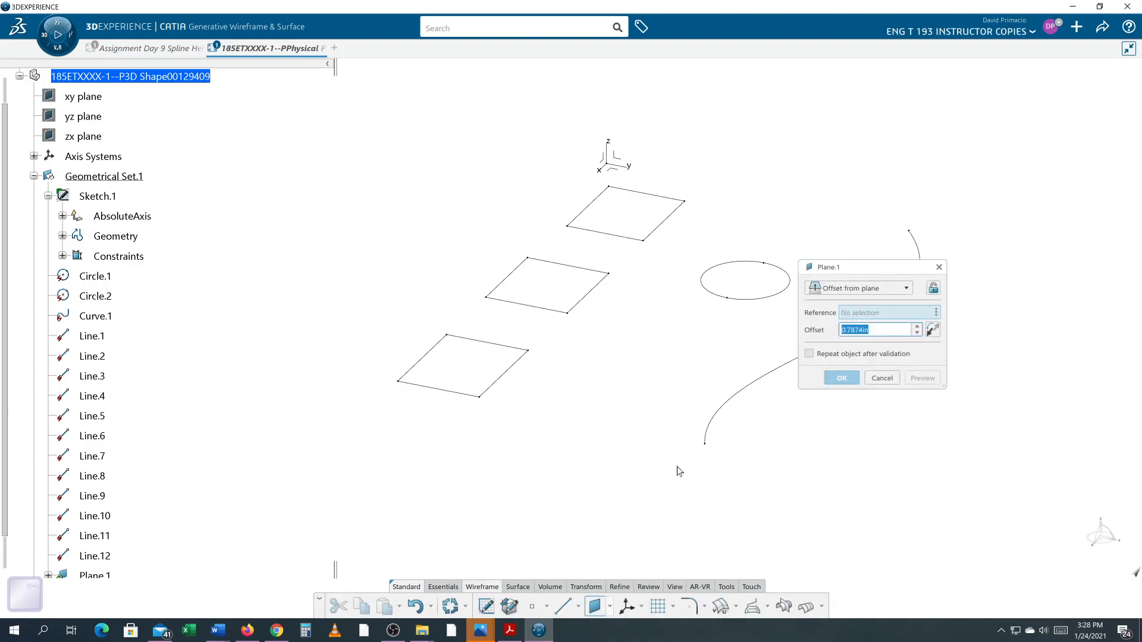
pyautogui.click(844, 289)
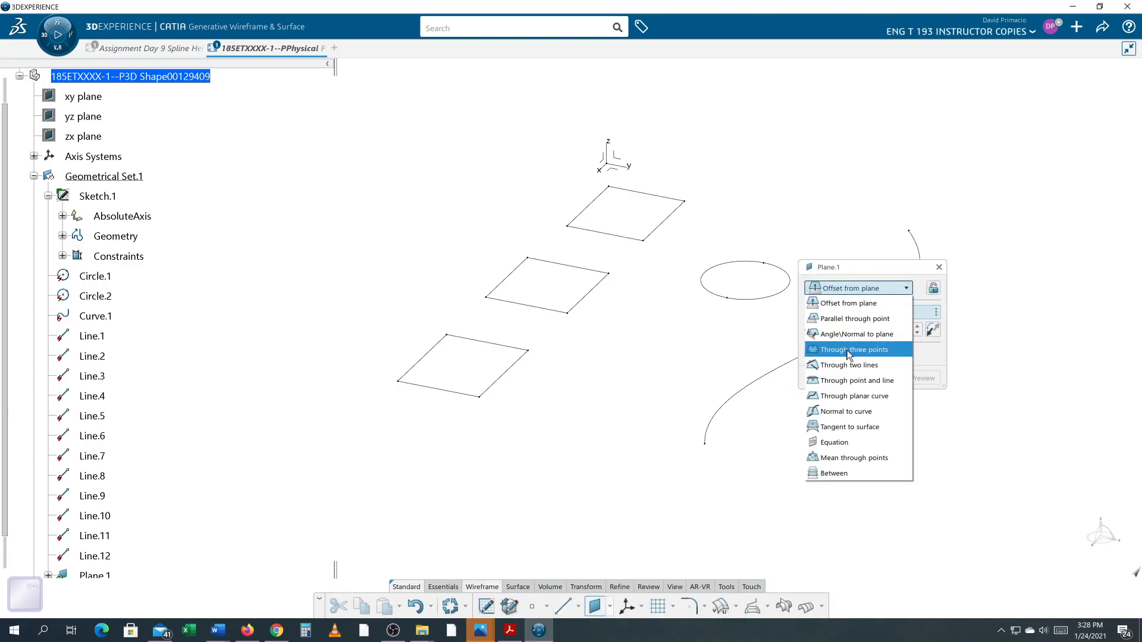
pyautogui.click(846, 411)
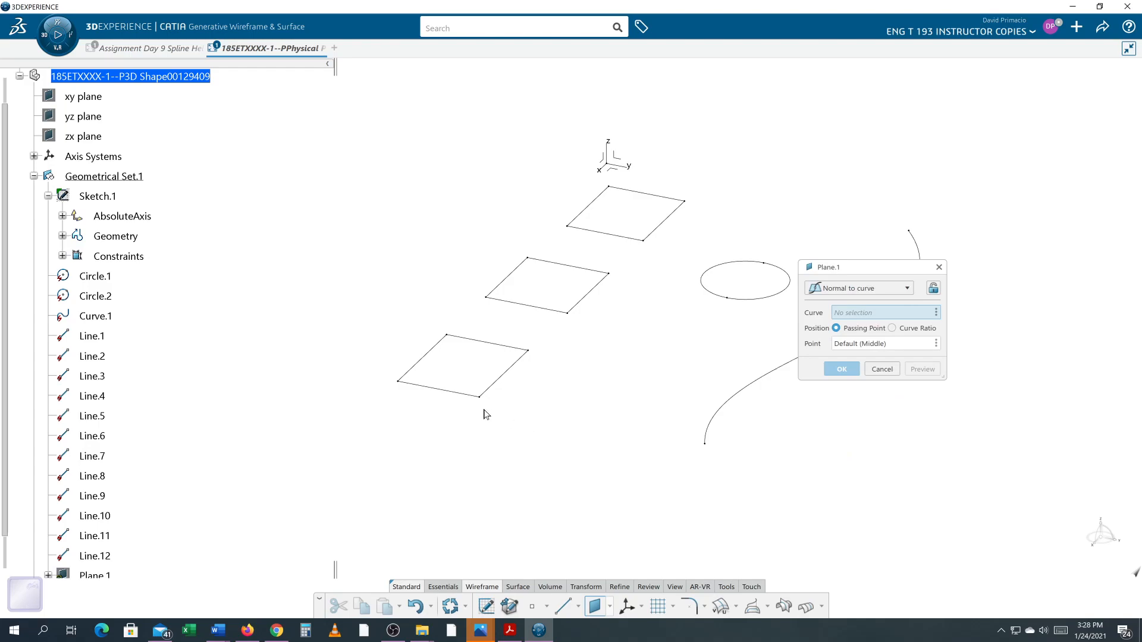
pyautogui.click(449, 393)
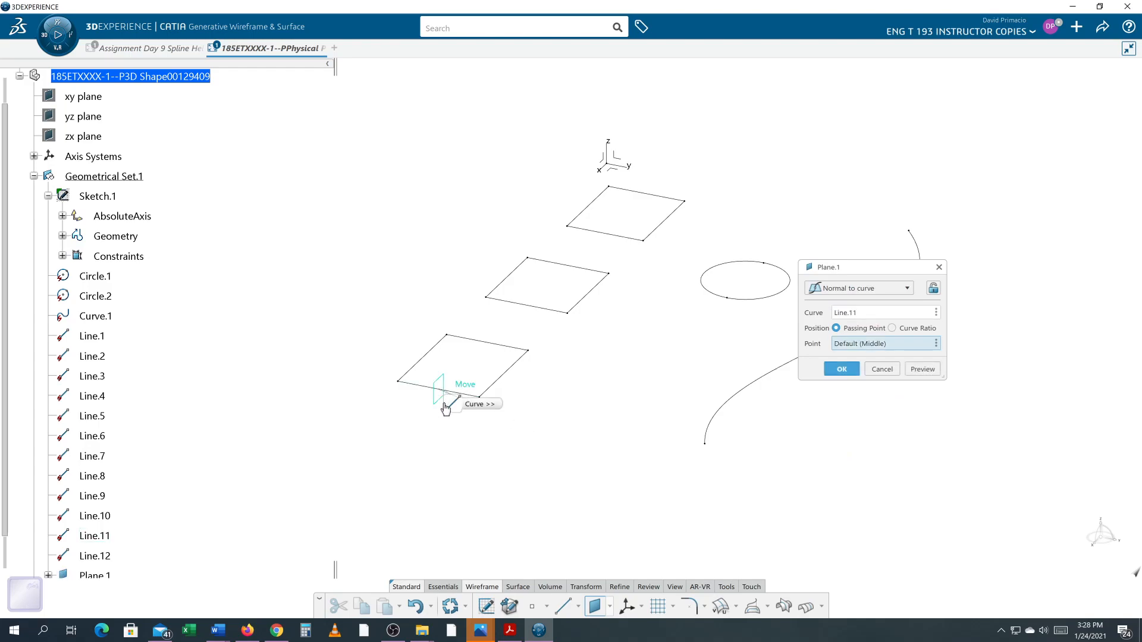
pyautogui.click(832, 370)
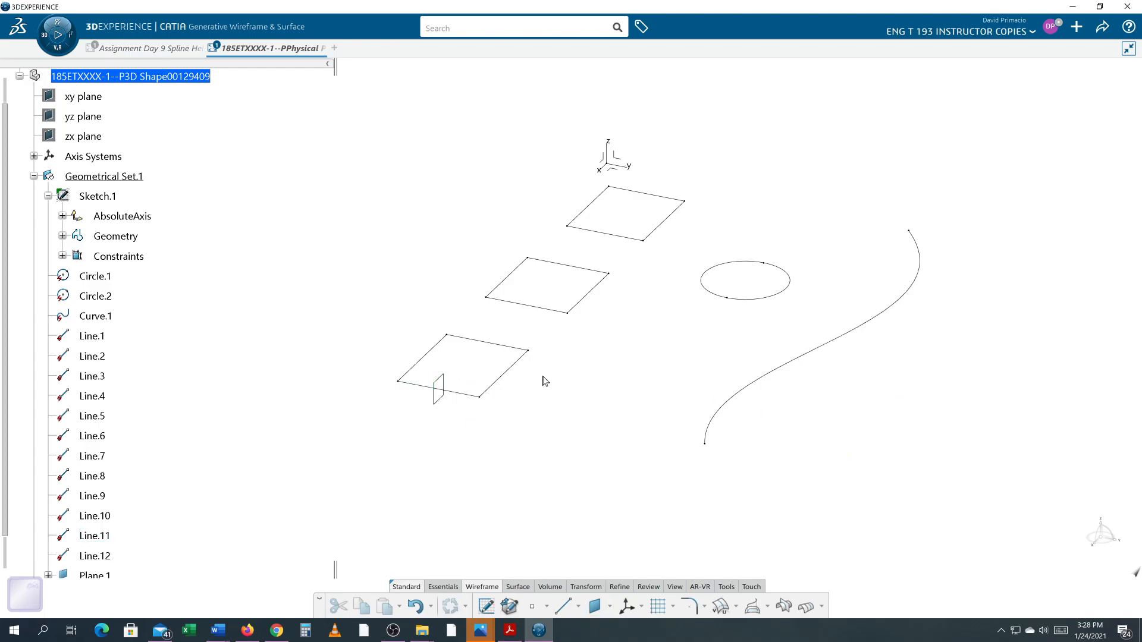
# Create a Normal to curve plane at the default middle point of the middle square's left edge
pyautogui.click(596, 604)
pyautogui.click(504, 284)
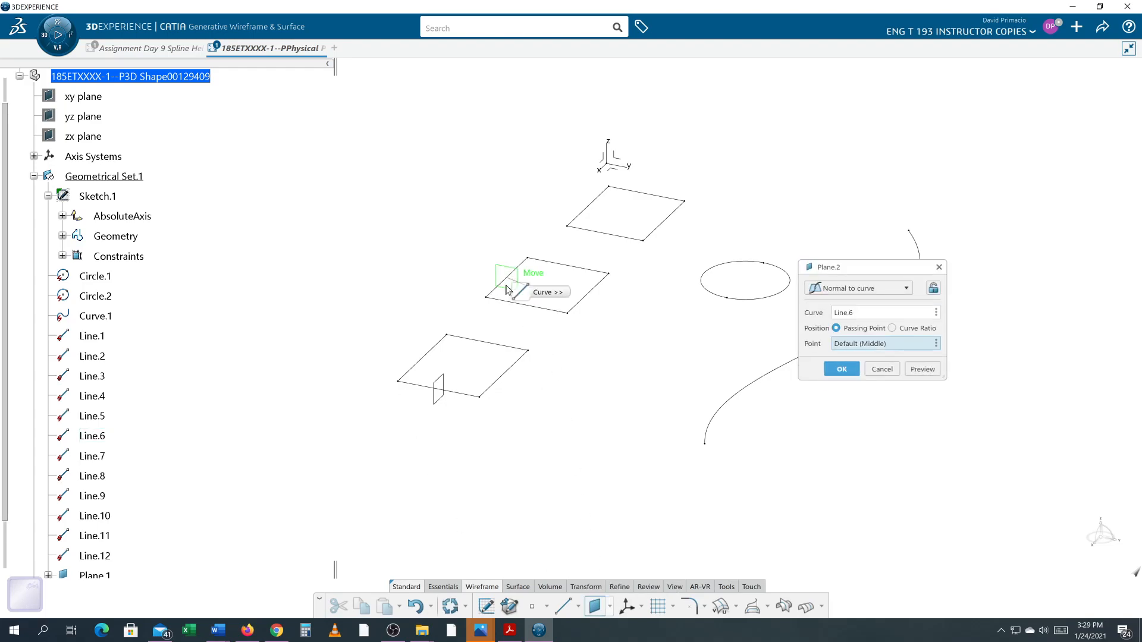
pyautogui.click(842, 369)
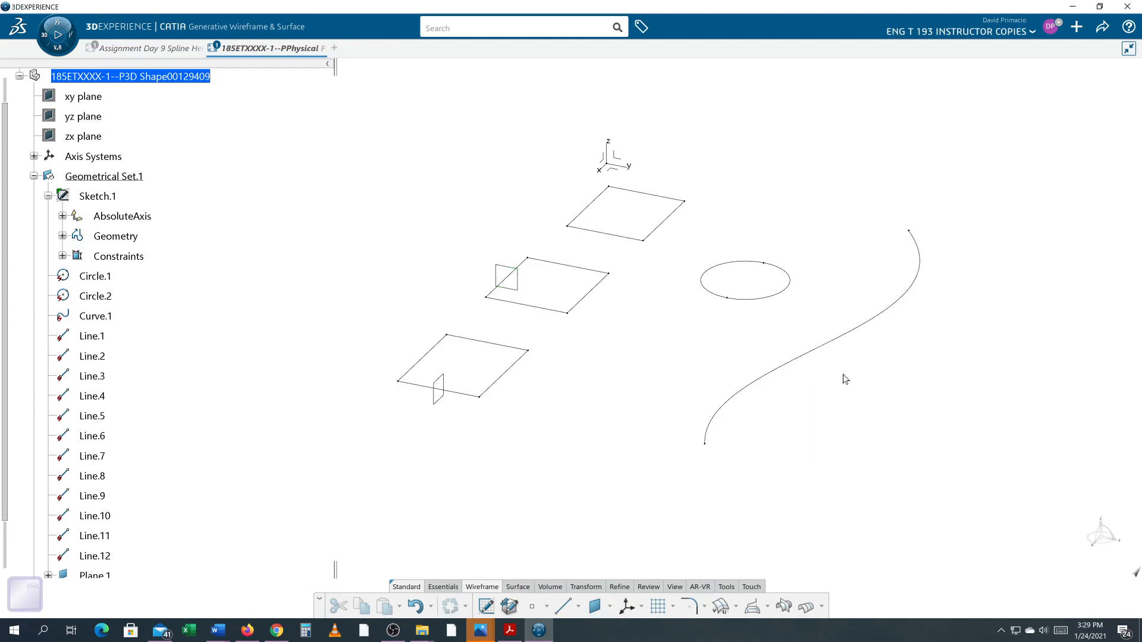
# Create a Normal to curve plane at the default middle point of the spline curve
pyautogui.moveTo(623, 324)
pyautogui.mouseDown(button='middle')
pyautogui.moveTo(598, 351)
pyautogui.moveTo(607, 337)
pyautogui.mouseUp(button='middle')
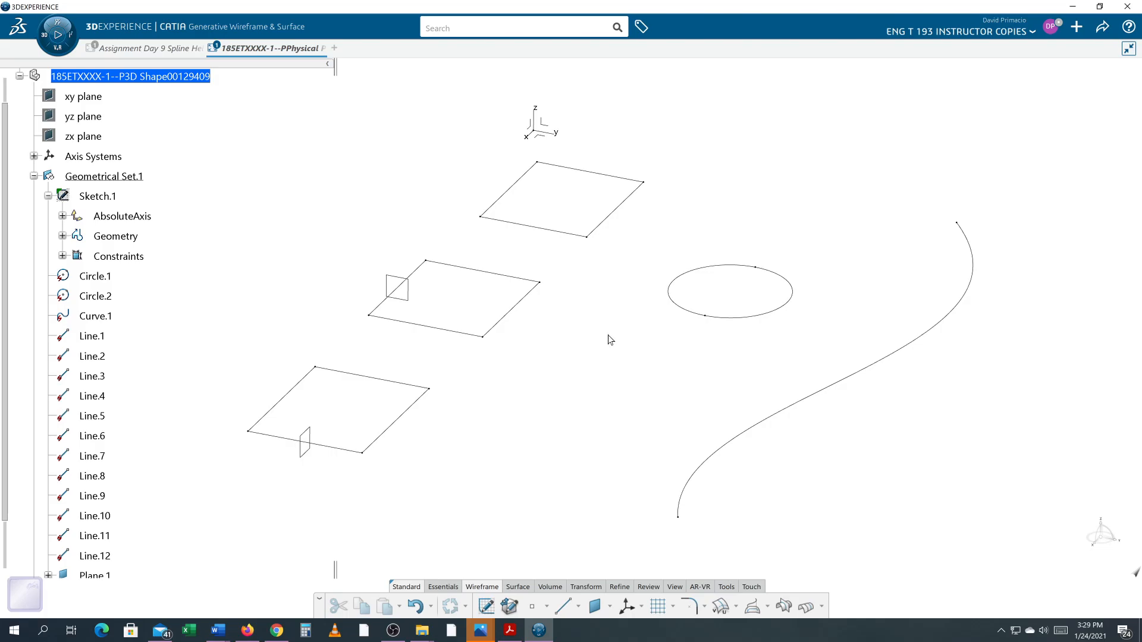
pyautogui.click(594, 606)
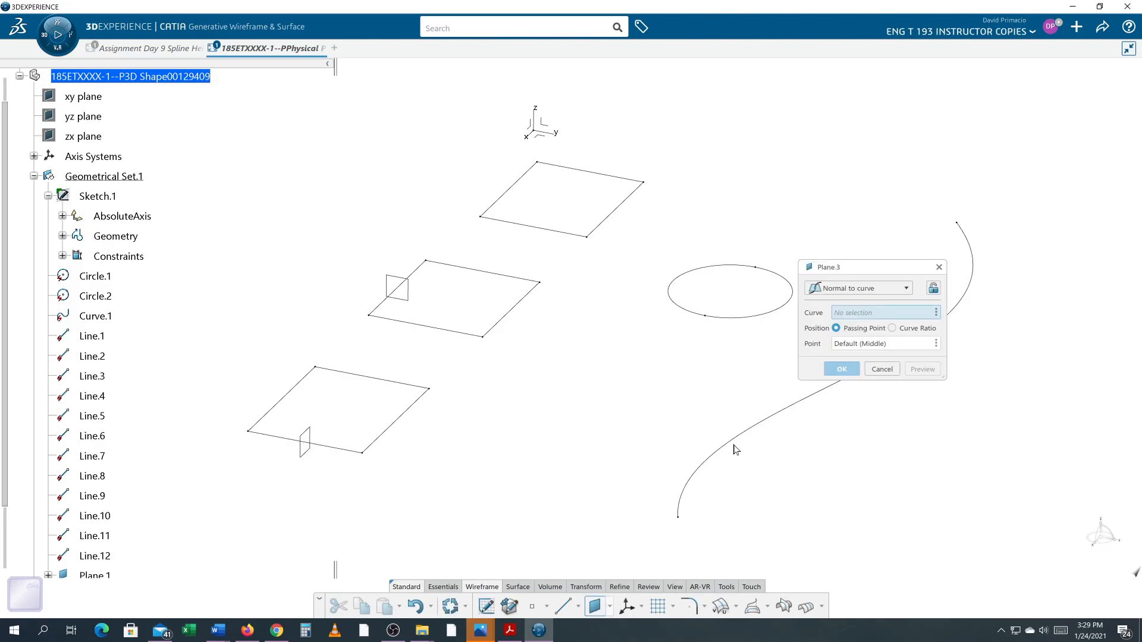
pyautogui.click(736, 447)
pyautogui.moveTo(775, 448); pyautogui.dragTo(616, 426, button='middle')
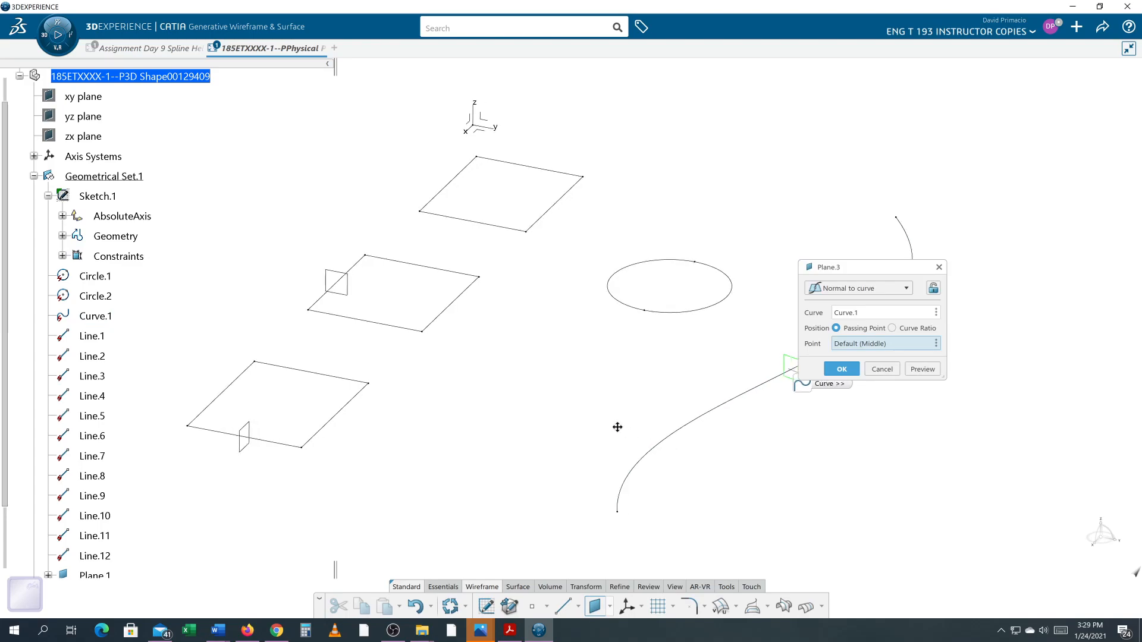
pyautogui.click(844, 368)
# Create a Normal to curve plane at the default middle point of the circle's Circle.1 arc
pyautogui.moveTo(682, 409); pyautogui.dragTo(828, 392, button='middle')
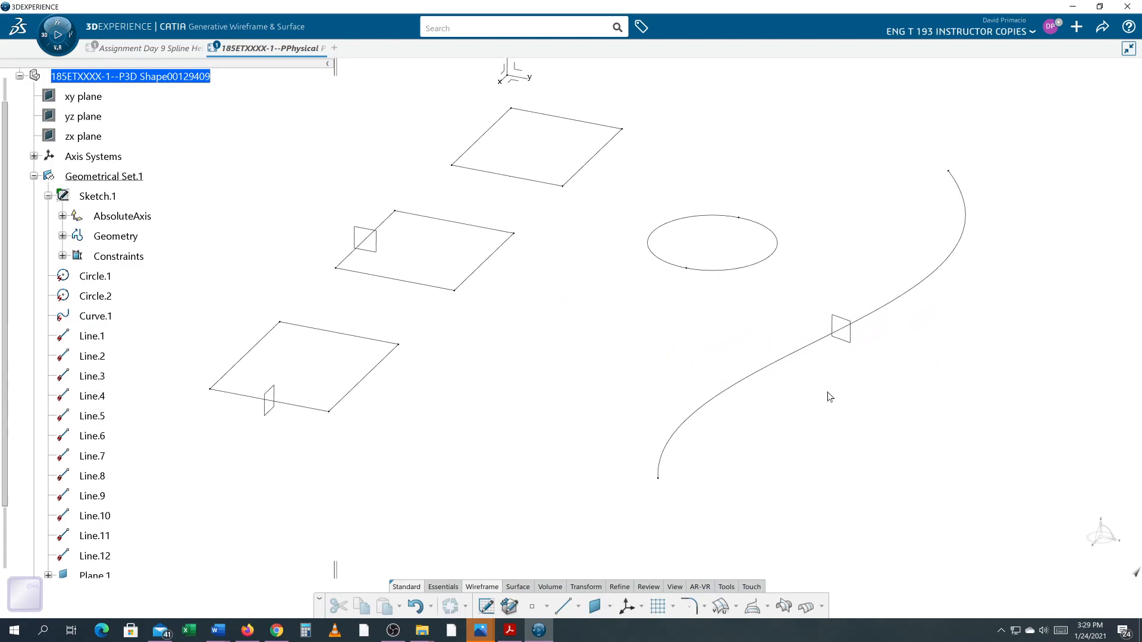
pyautogui.click(594, 607)
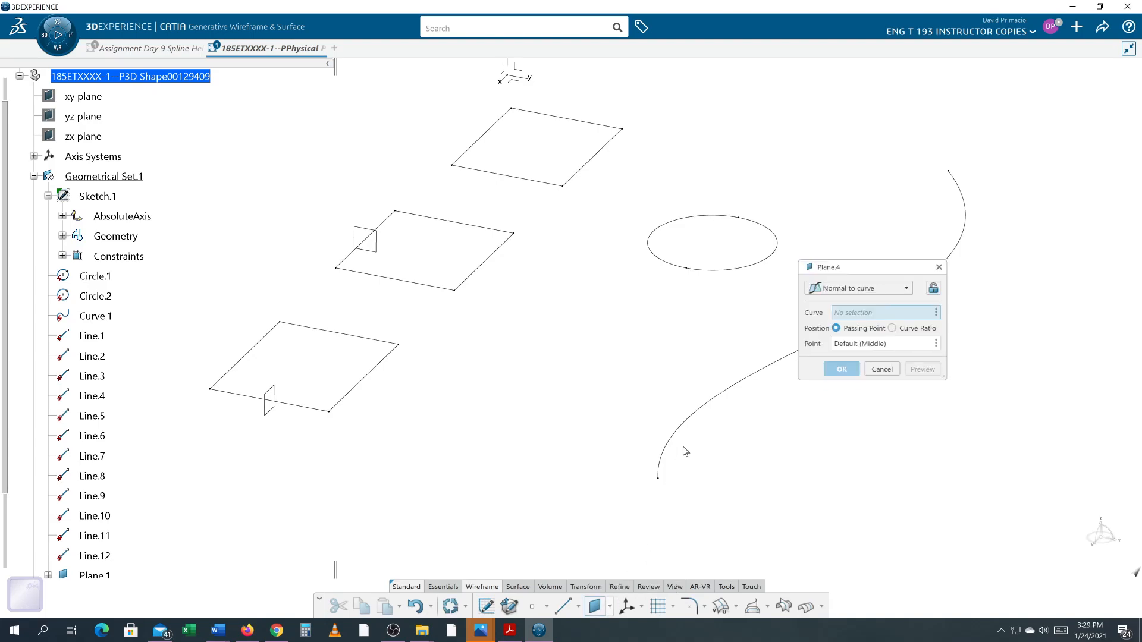
pyautogui.click(729, 271)
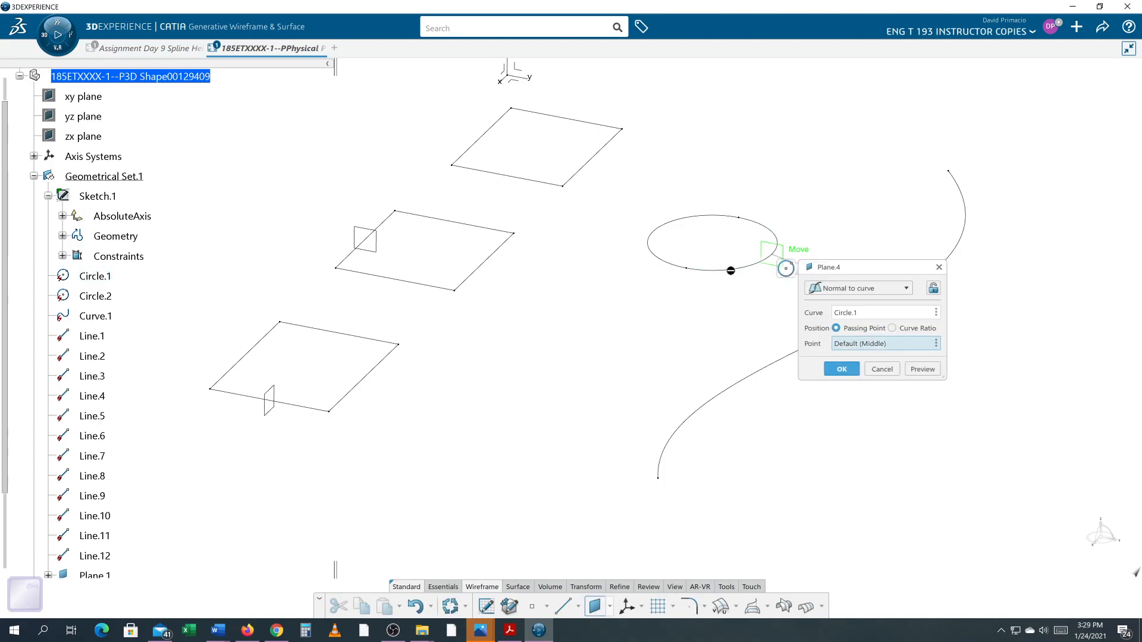
pyautogui.click(843, 368)
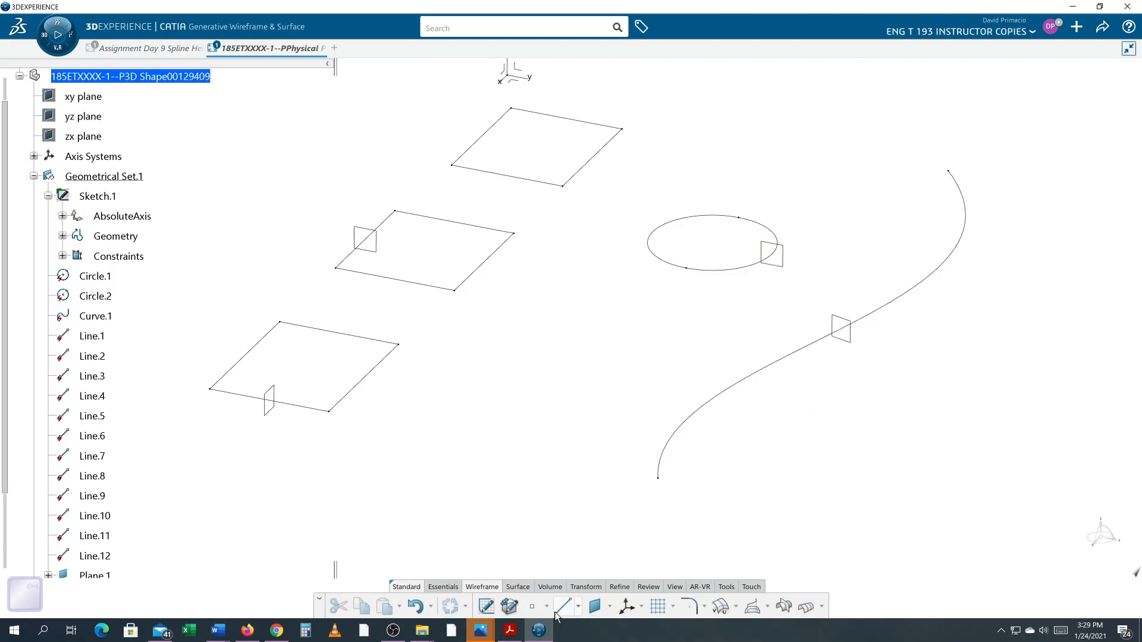
# Create a Normal to curve plane at the default middle point of the circle's Circle.2 arc
pyautogui.click(594, 607)
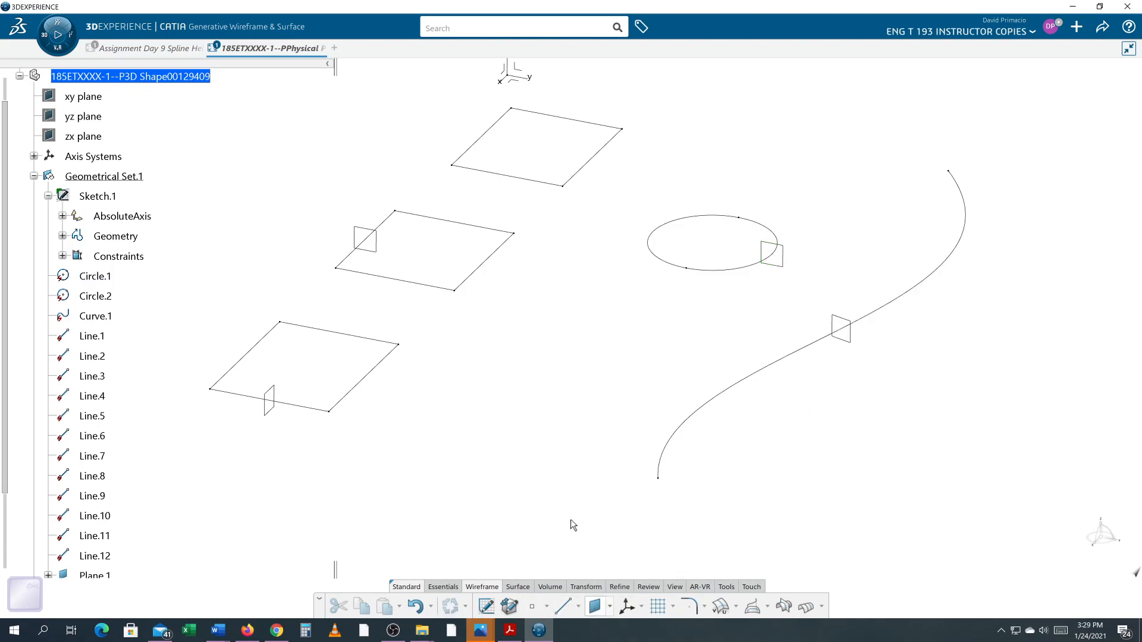
pyautogui.click(659, 259)
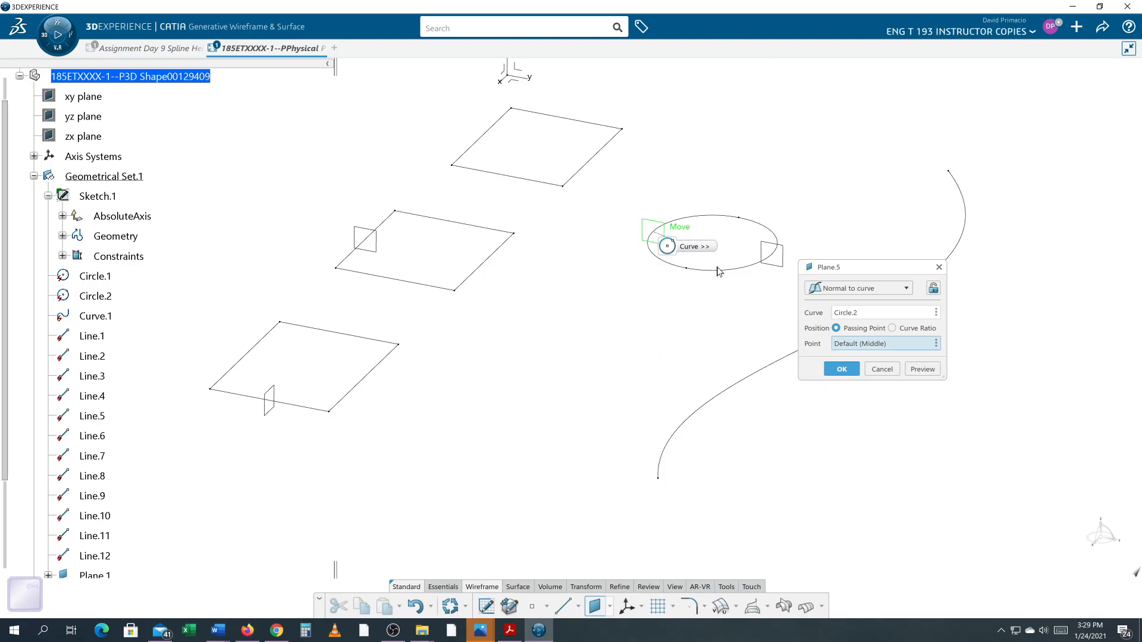
pyautogui.click(843, 369)
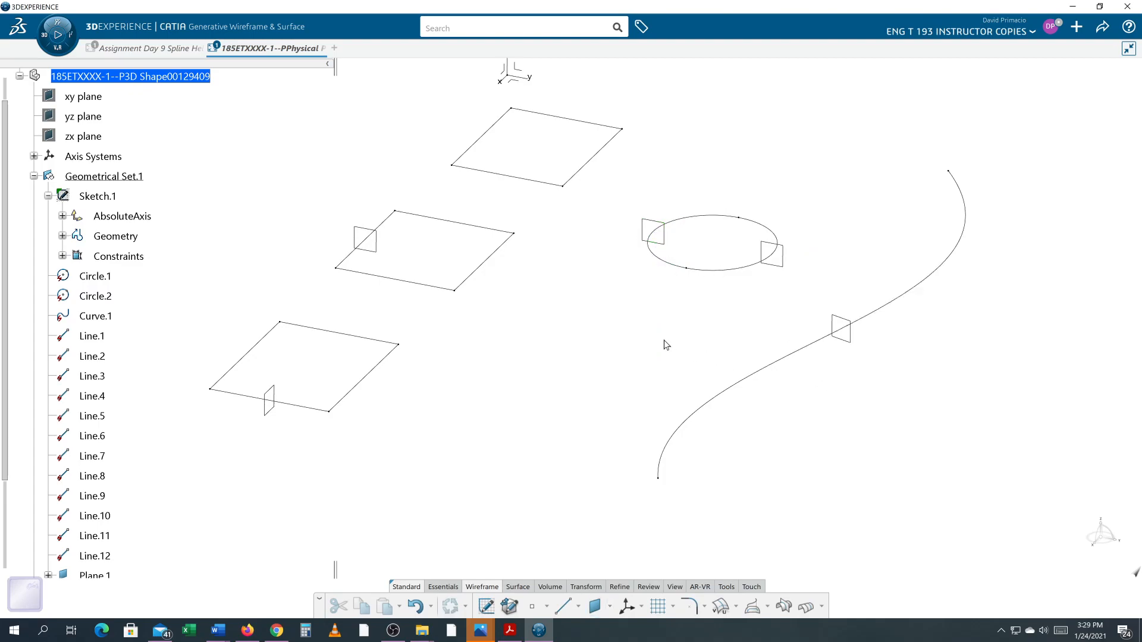
pyautogui.moveTo(604, 332); pyautogui.dragTo(586, 351, button='middle')
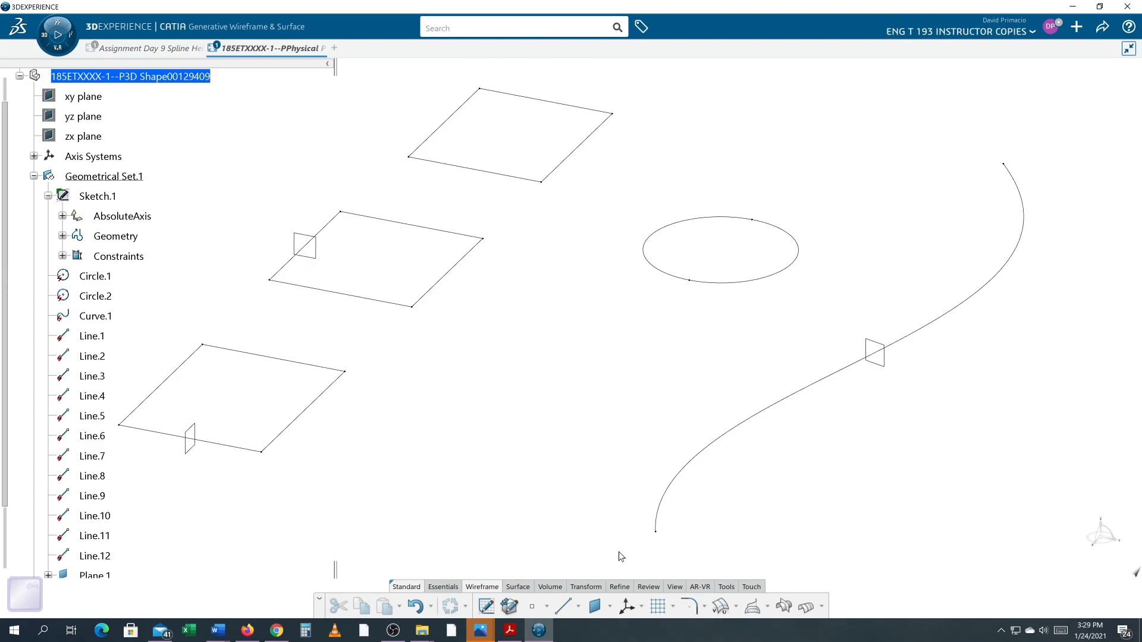
pyautogui.click(611, 607)
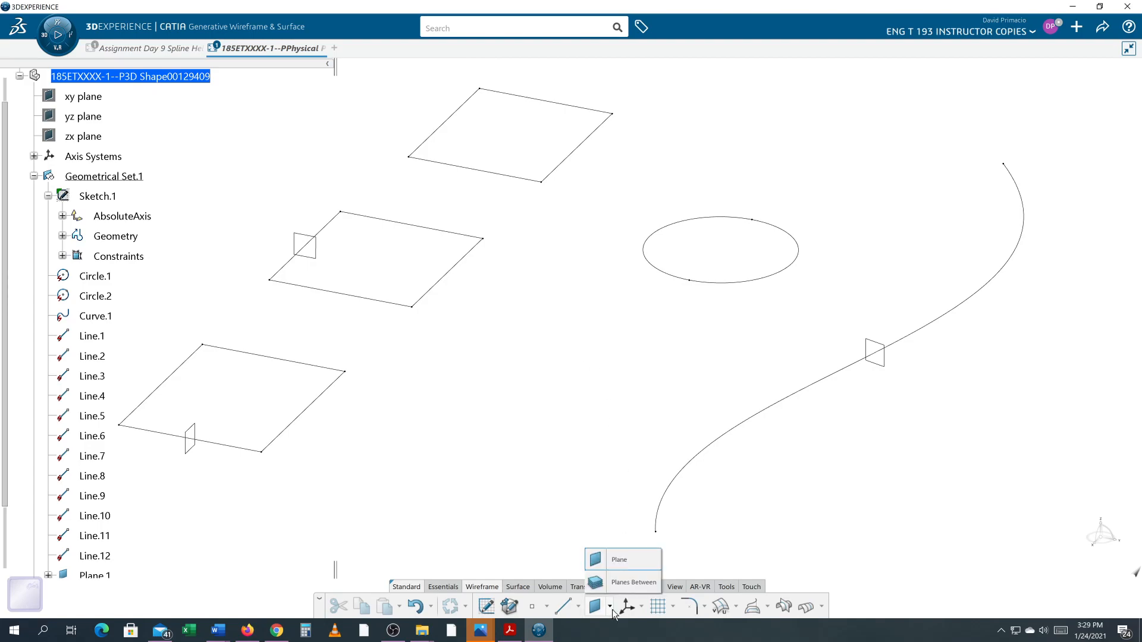
pyautogui.click(546, 608)
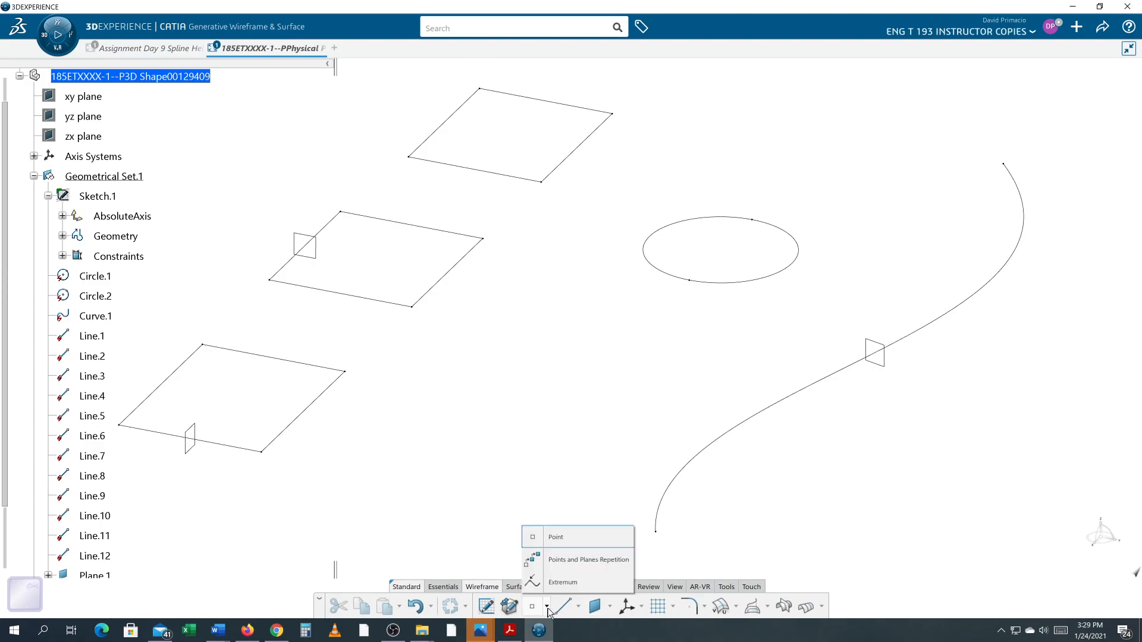
pyautogui.click(562, 570)
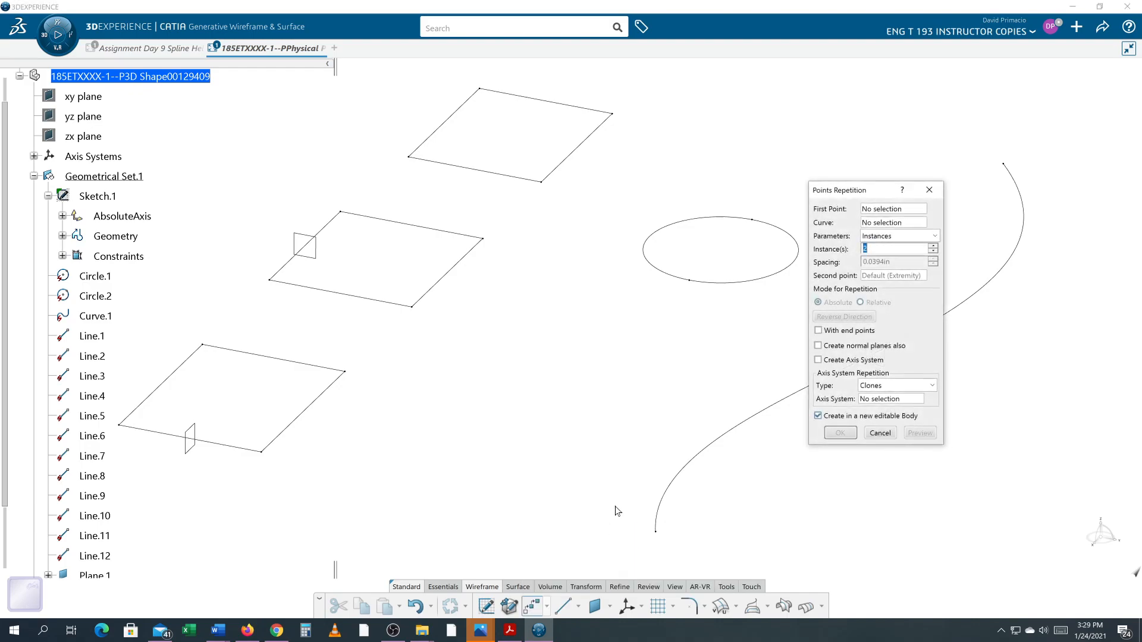
pyautogui.click(738, 284)
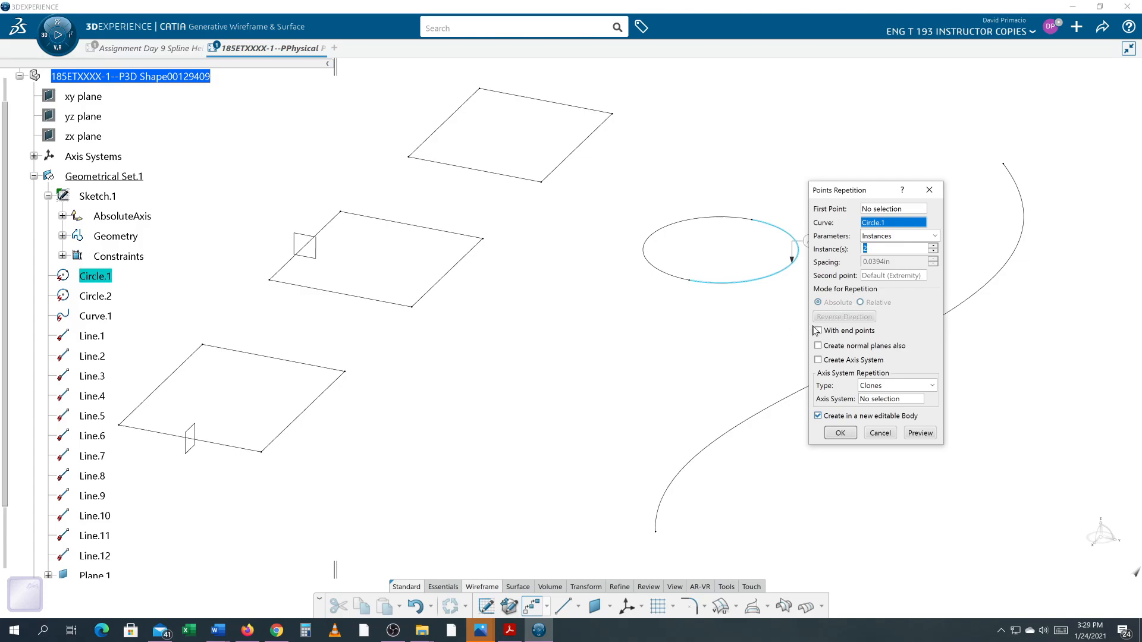
pyautogui.press('Return')
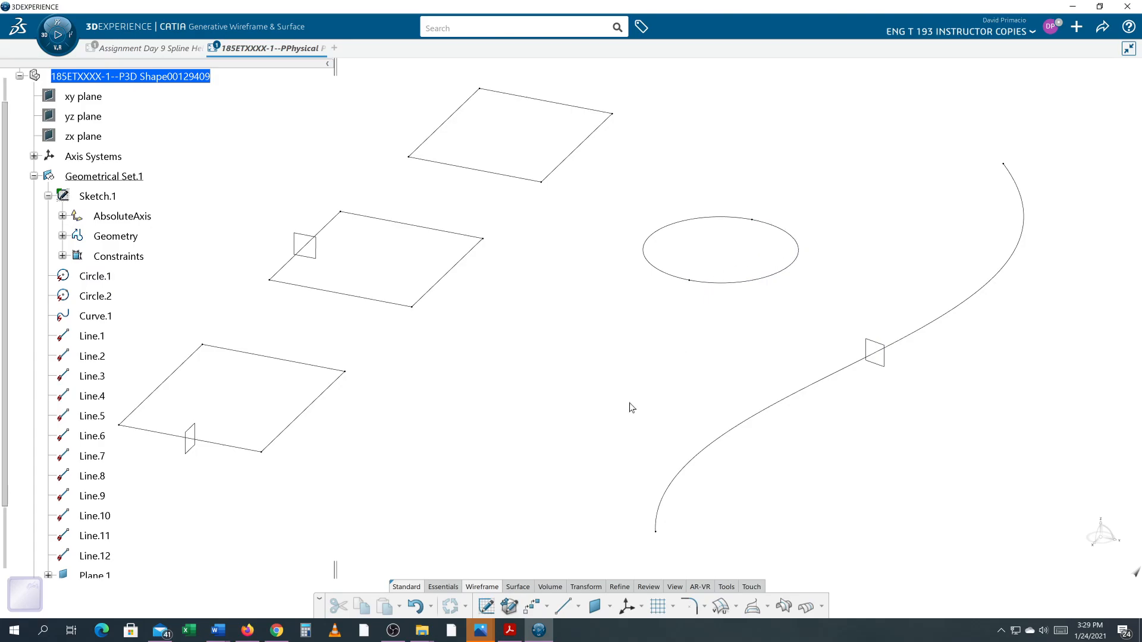
# Create a Points and Planes Repetition on Circle.1 with 10 instances, including end points and normal planes
pyautogui.click(531, 606)
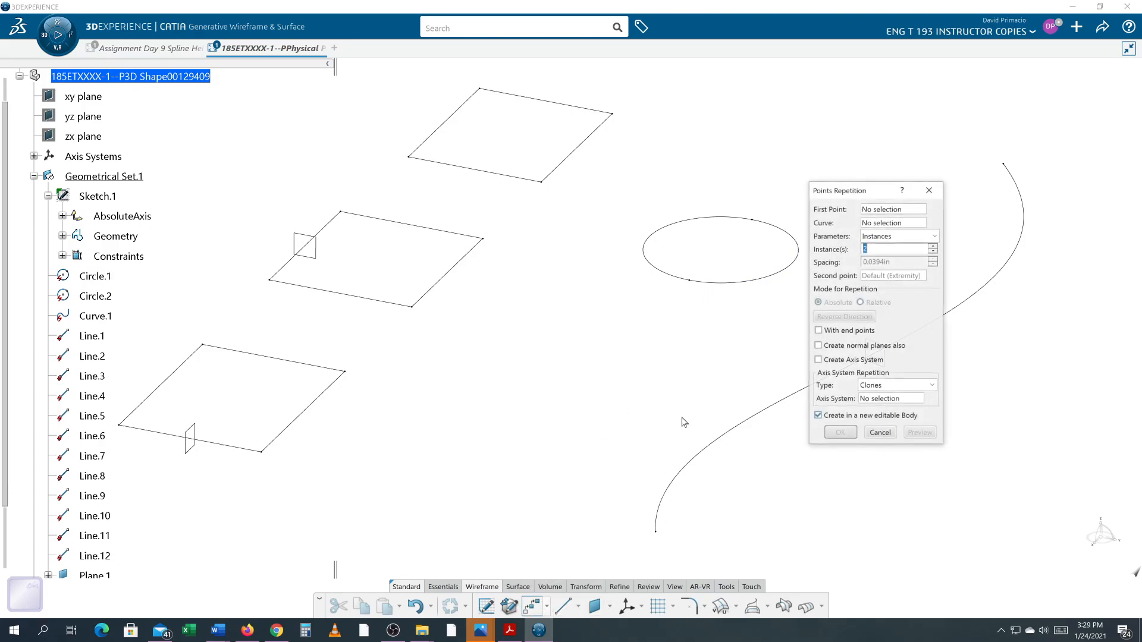
pyautogui.click(756, 283)
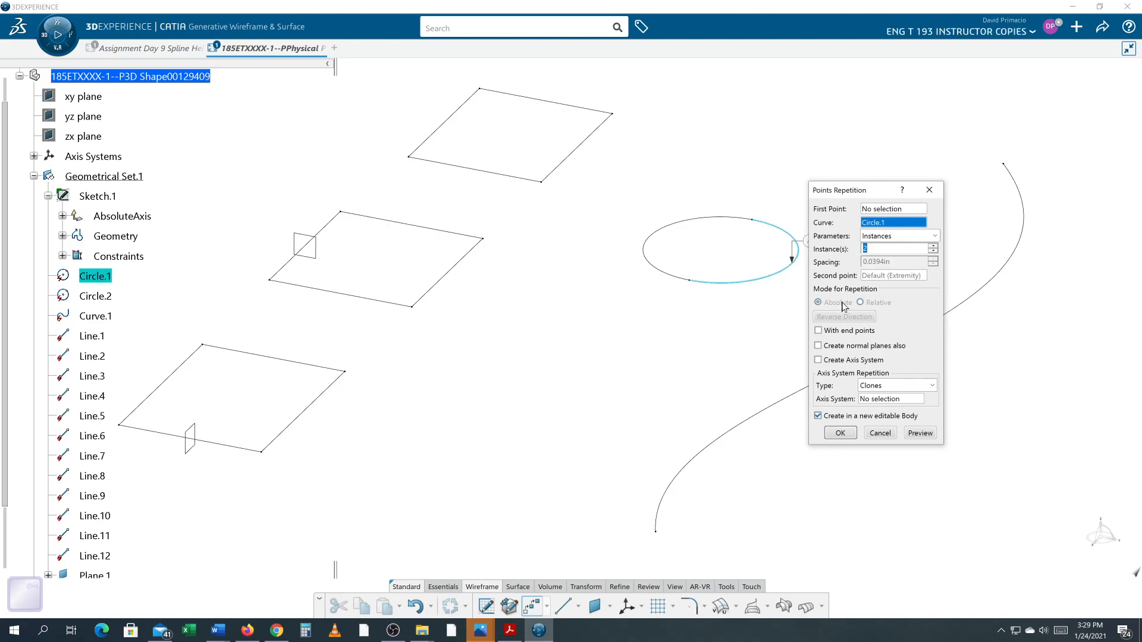
pyautogui.click(835, 335)
pyautogui.click(833, 347)
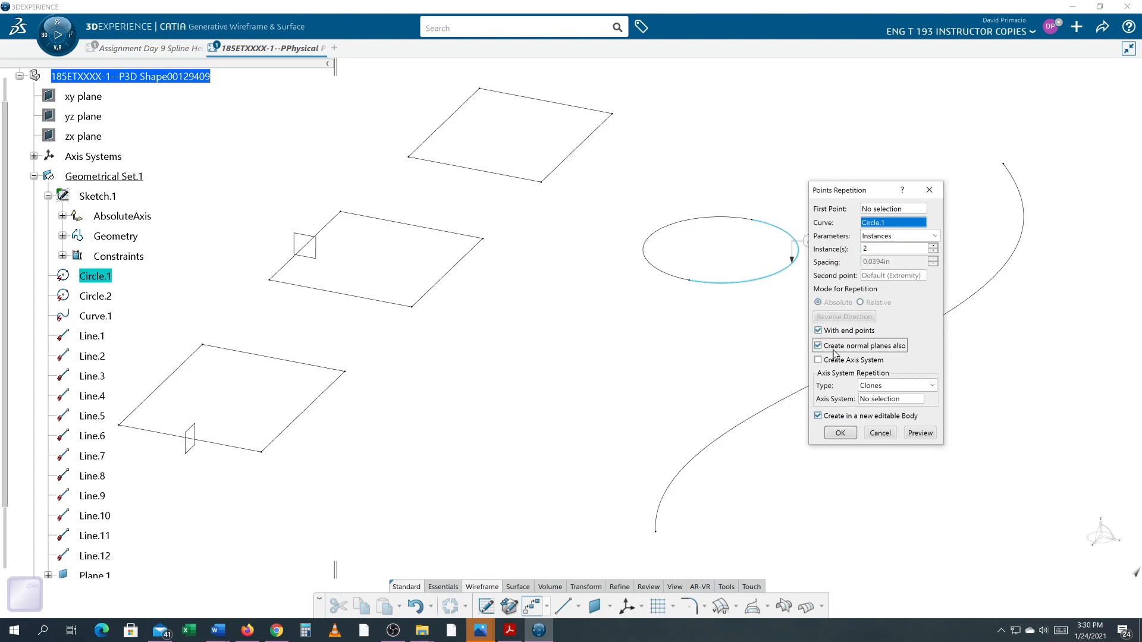
pyautogui.moveTo(879, 249); pyautogui.dragTo(827, 253)
pyautogui.write('10')
pyautogui.click(910, 434)
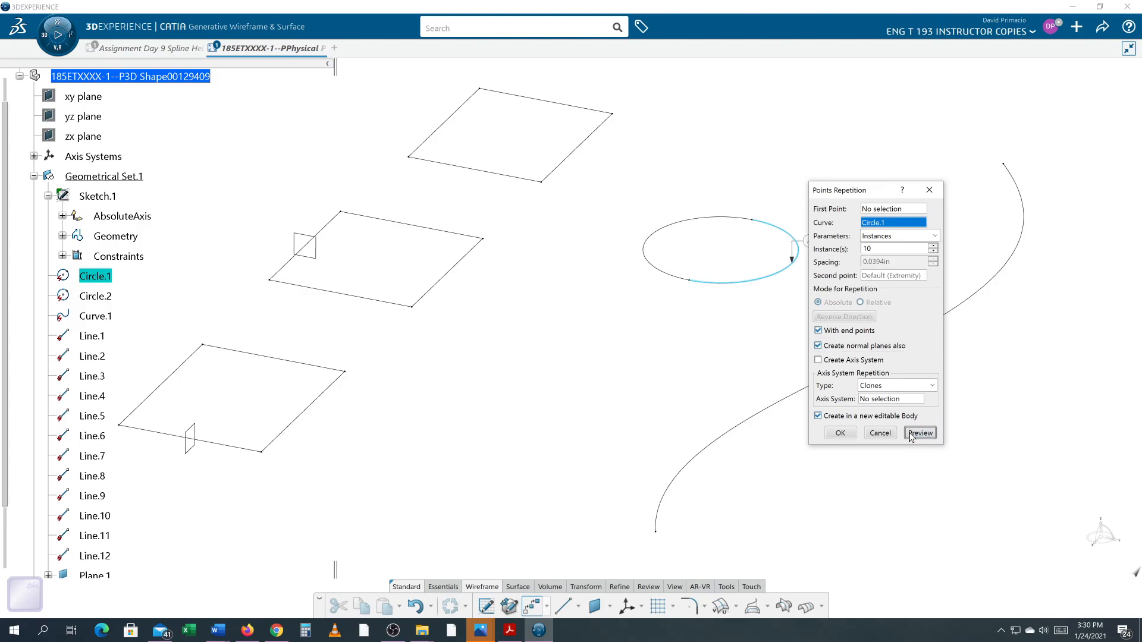
pyautogui.click(910, 437)
pyautogui.click(851, 431)
pyautogui.moveTo(692, 381); pyautogui.dragTo(761, 408, button='middle')
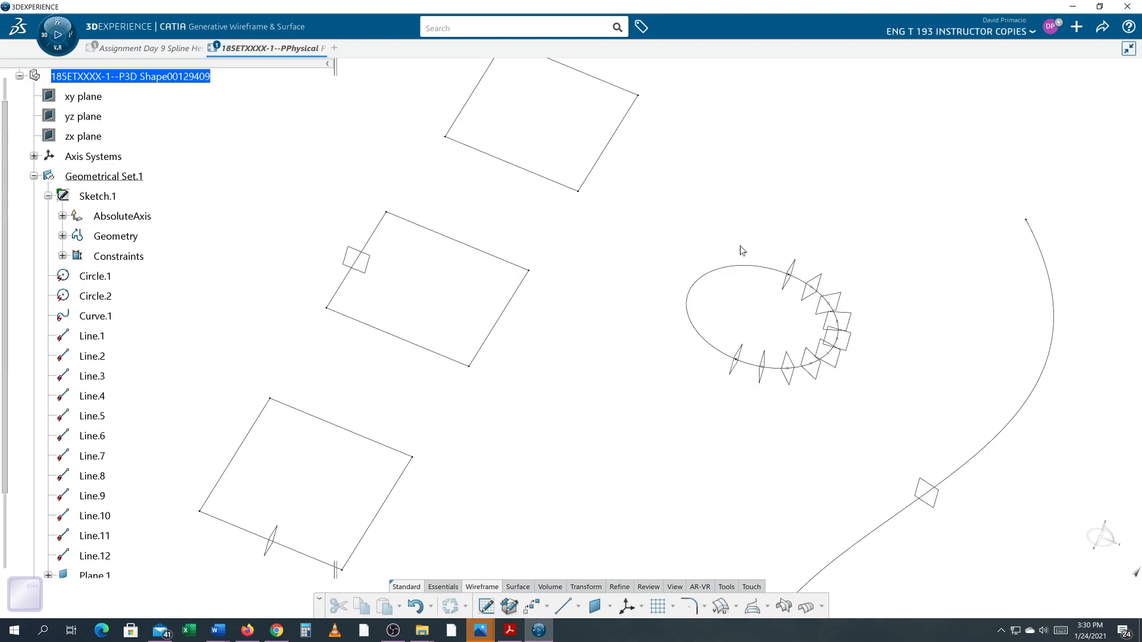
pyautogui.moveTo(814, 416)
pyautogui.mouseDown(button='middle')
pyautogui.moveTo(805, 383)
pyautogui.moveTo(782, 369)
pyautogui.moveTo(824, 395)
pyautogui.moveTo(796, 412)
pyautogui.mouseUp(button='middle')
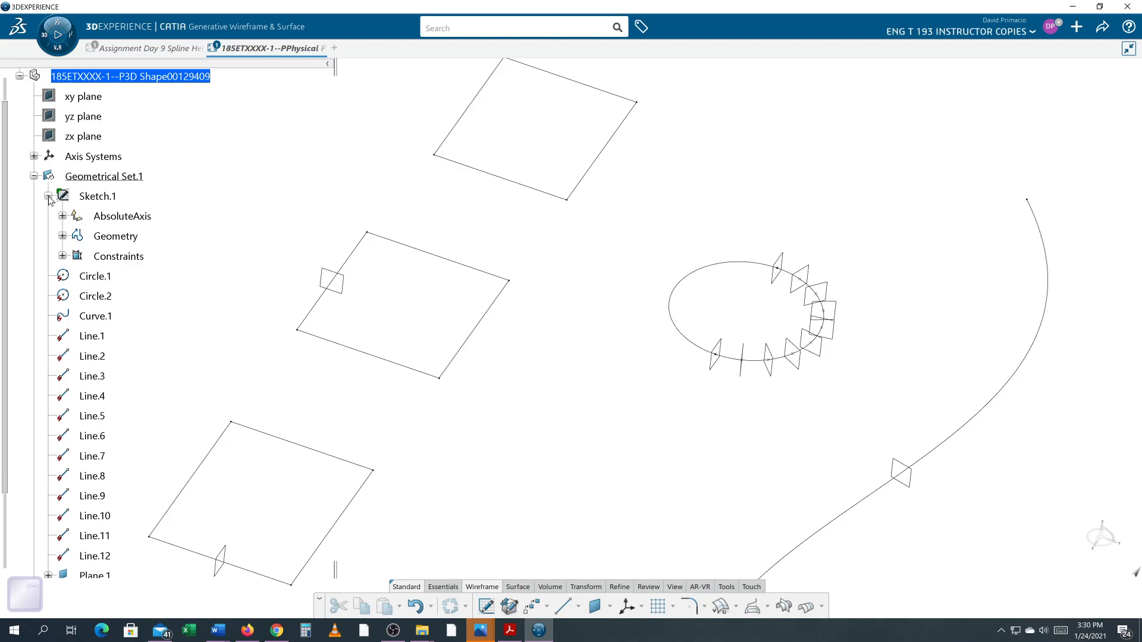
# Delete everything from Circle.1 through the Points and Planes Repetition, keeping only Sketch.1 in Geometrical Set.1
pyautogui.scroll(-2, 52, 291)
pyautogui.scroll(2, 52, 292)
pyautogui.scroll(-1, 51, 292)
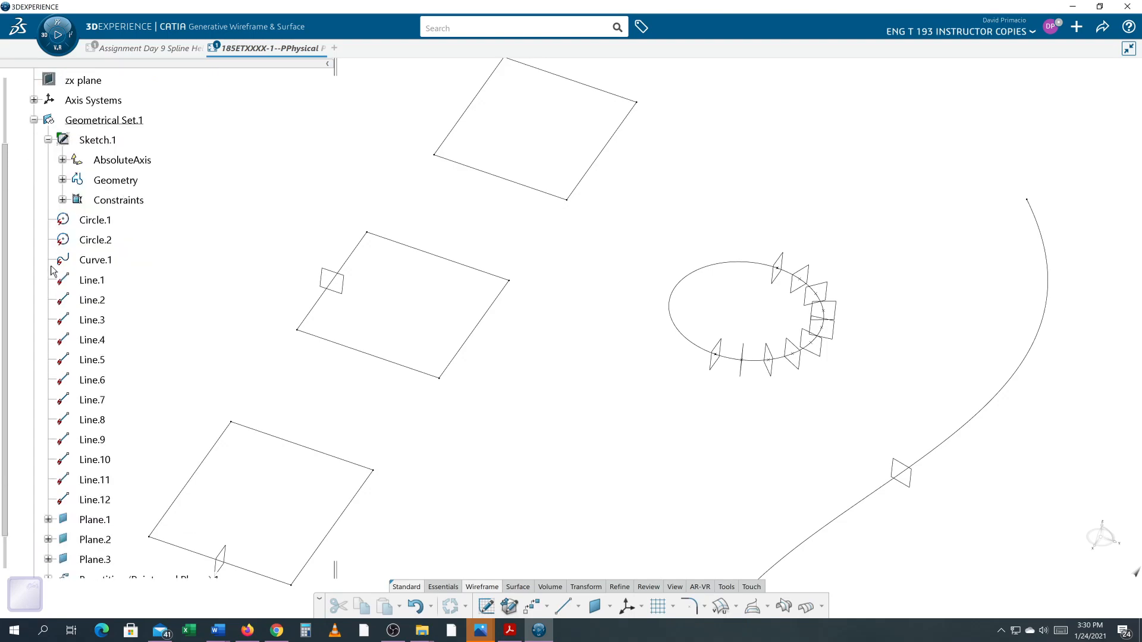
pyautogui.click(88, 220)
pyautogui.scroll(-2, 95, 240)
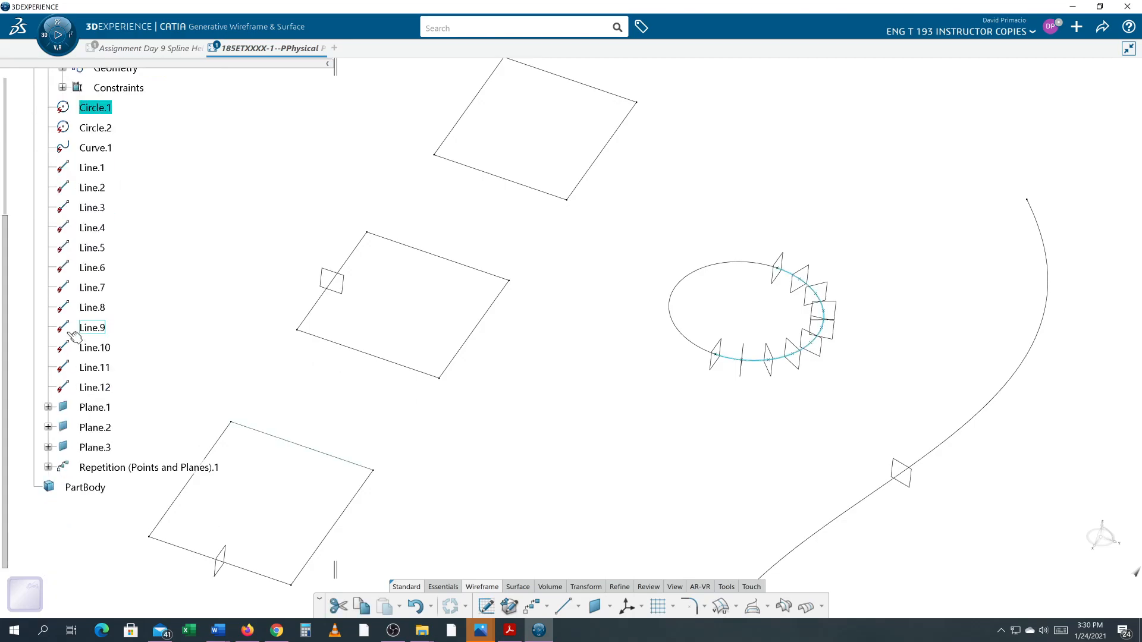
pyautogui.keyDown('shift'); pyautogui.click(110, 468); pyautogui.keyUp('shift')
pyautogui.press('Delete')
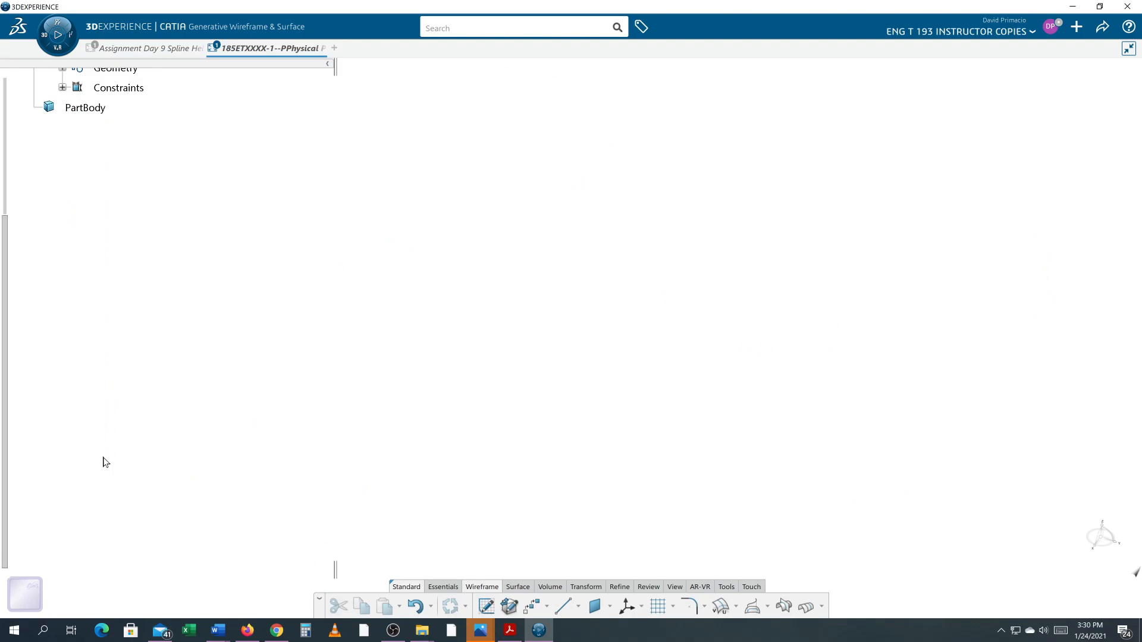
# Add two new geometrical sets under the 3D Shape
pyautogui.scroll(2, 129, 390)
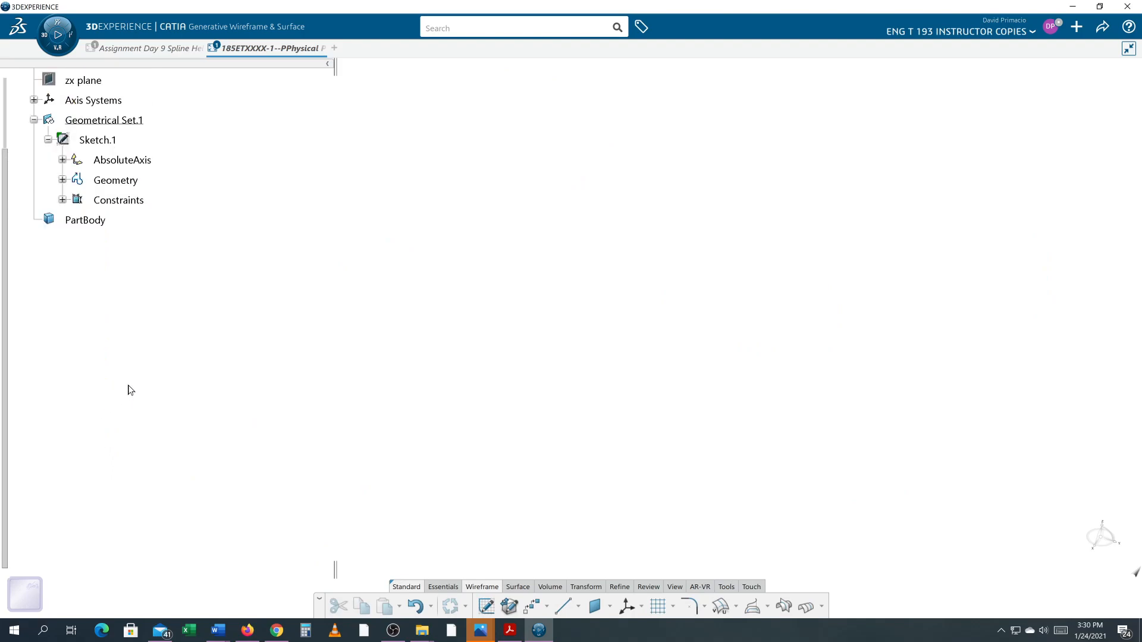
pyautogui.scroll(1, 129, 391)
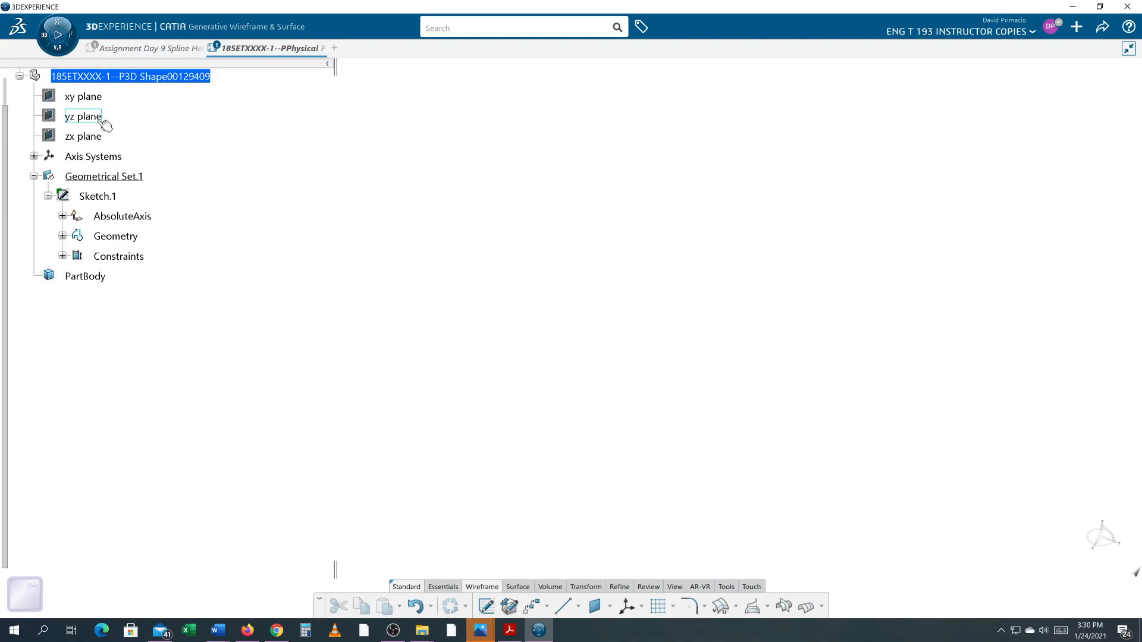
pyautogui.scroll(1, 95, 128)
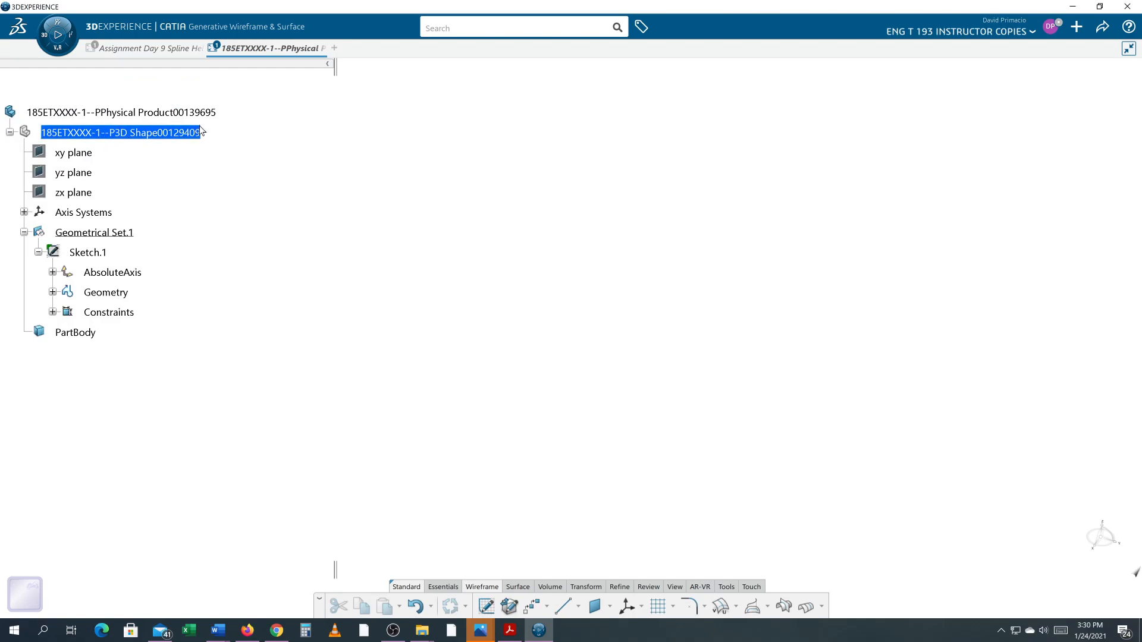
pyautogui.click(178, 132)
pyautogui.click(236, 91)
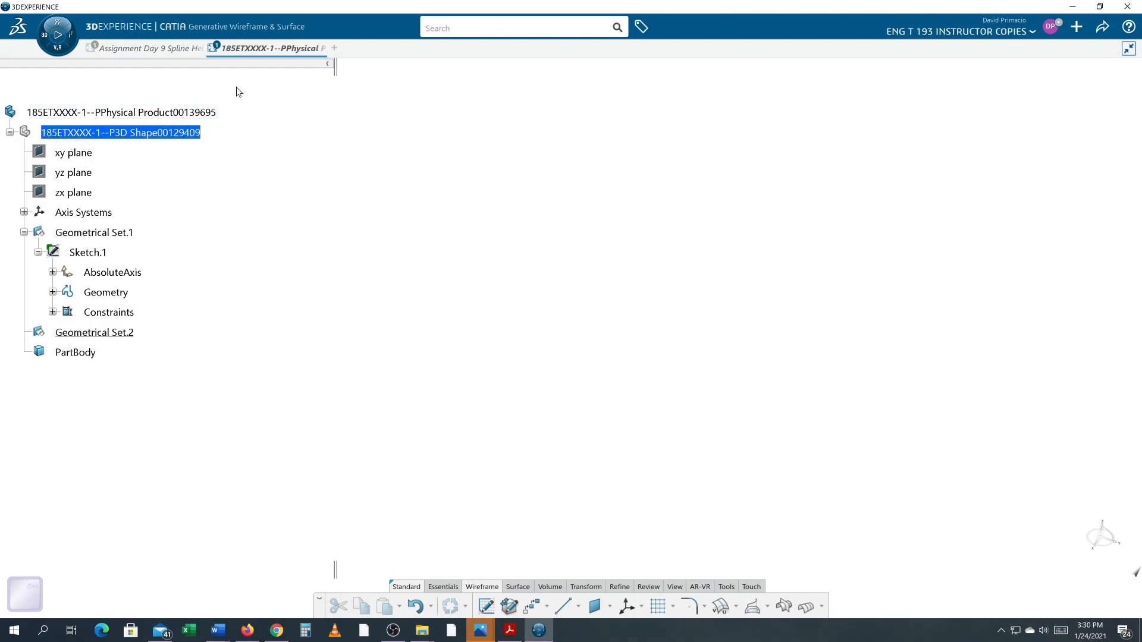
pyautogui.click(149, 133)
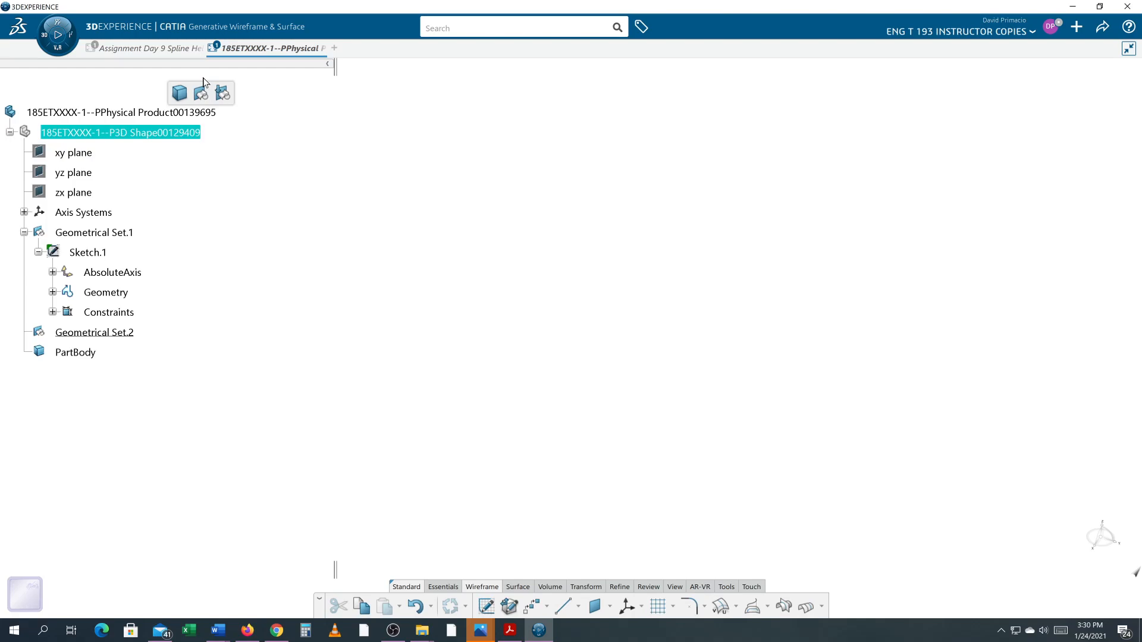
pyautogui.click(223, 91)
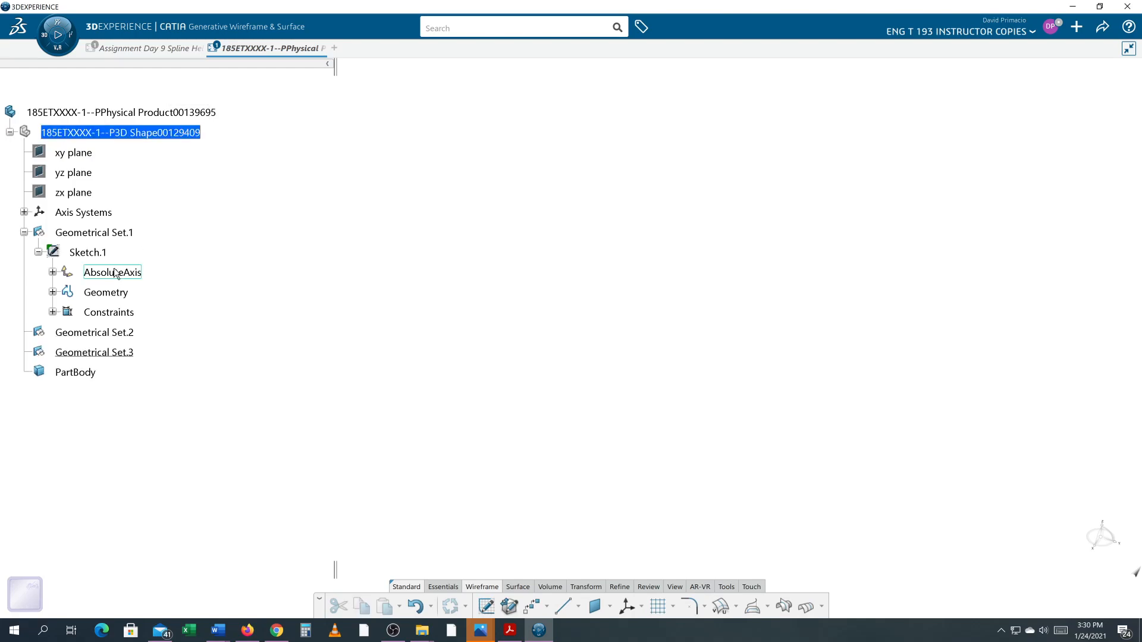
# Rename Geometrical Set.2 as DISASSMEBLE ALL CELL
pyautogui.click(95, 335)
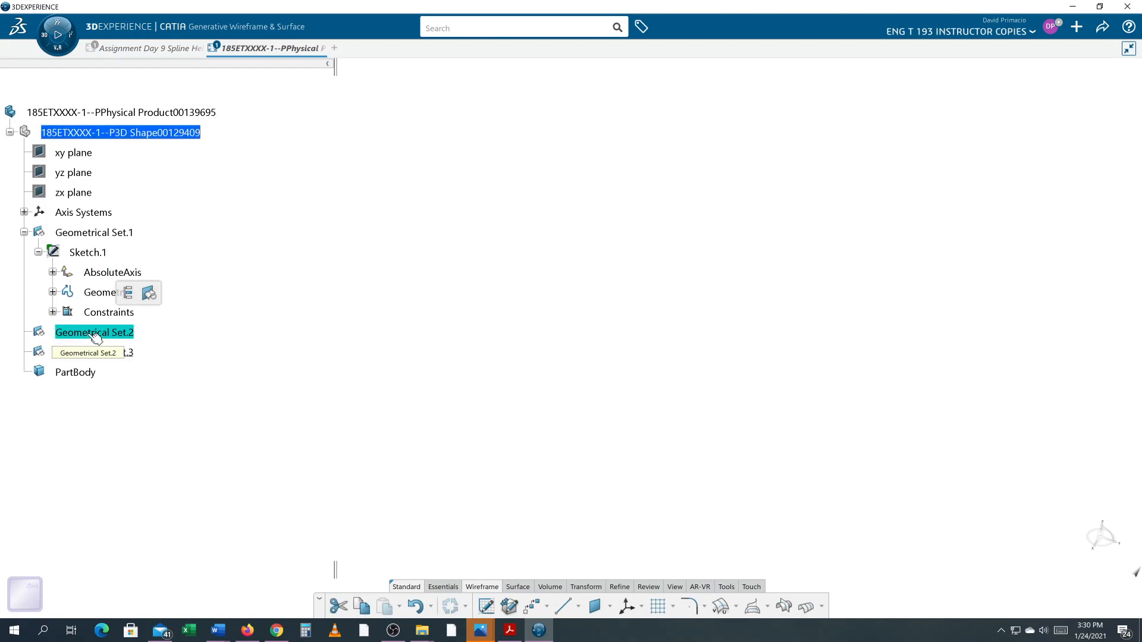
pyautogui.rightClick(89, 336)
pyautogui.moveTo(142, 170)
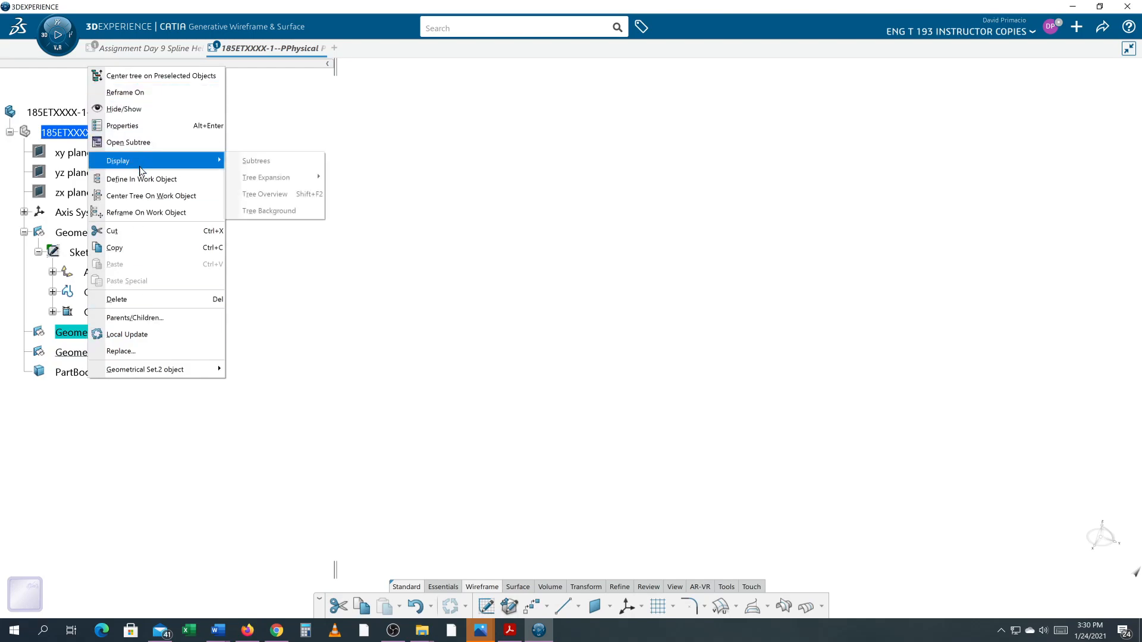
pyautogui.click(153, 125)
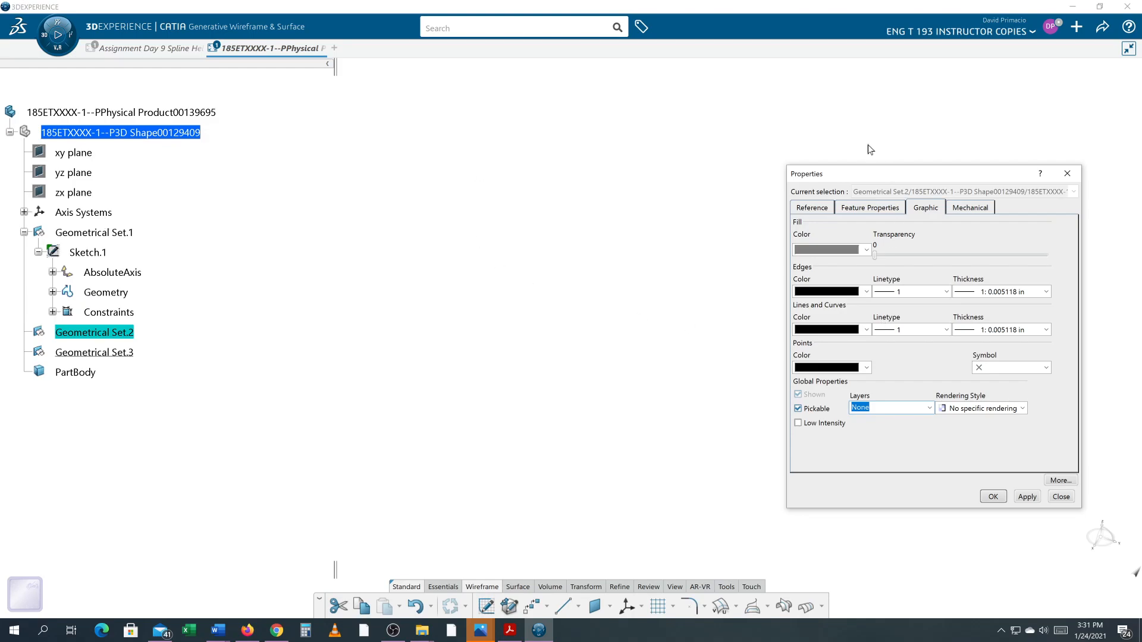
pyautogui.click(860, 210)
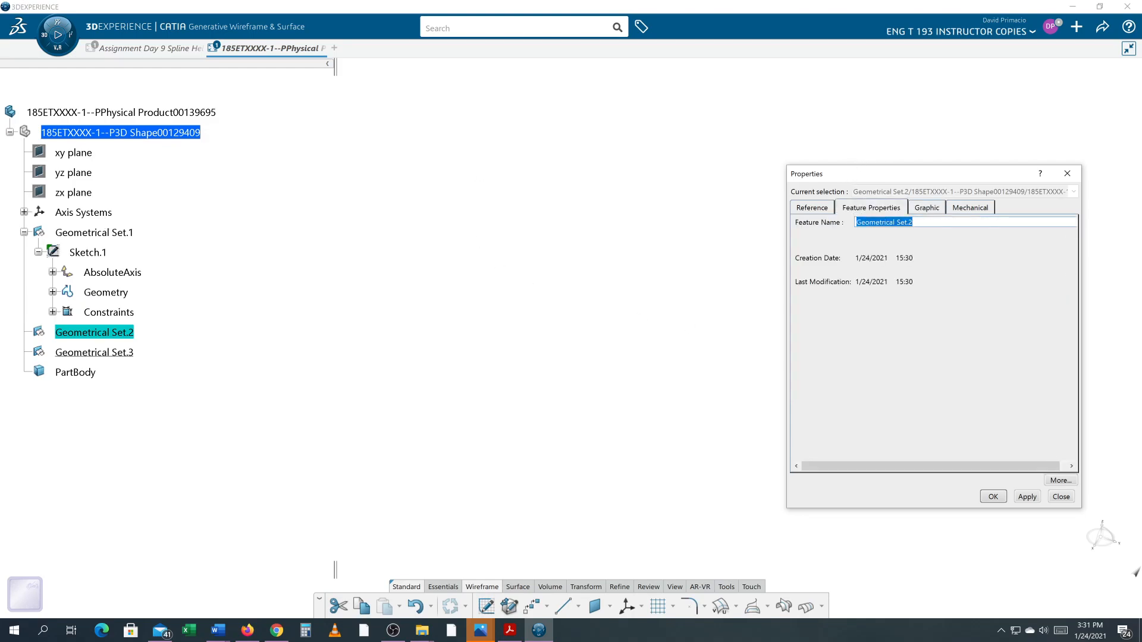
pyautogui.write('d')
pyautogui.press('capslock')
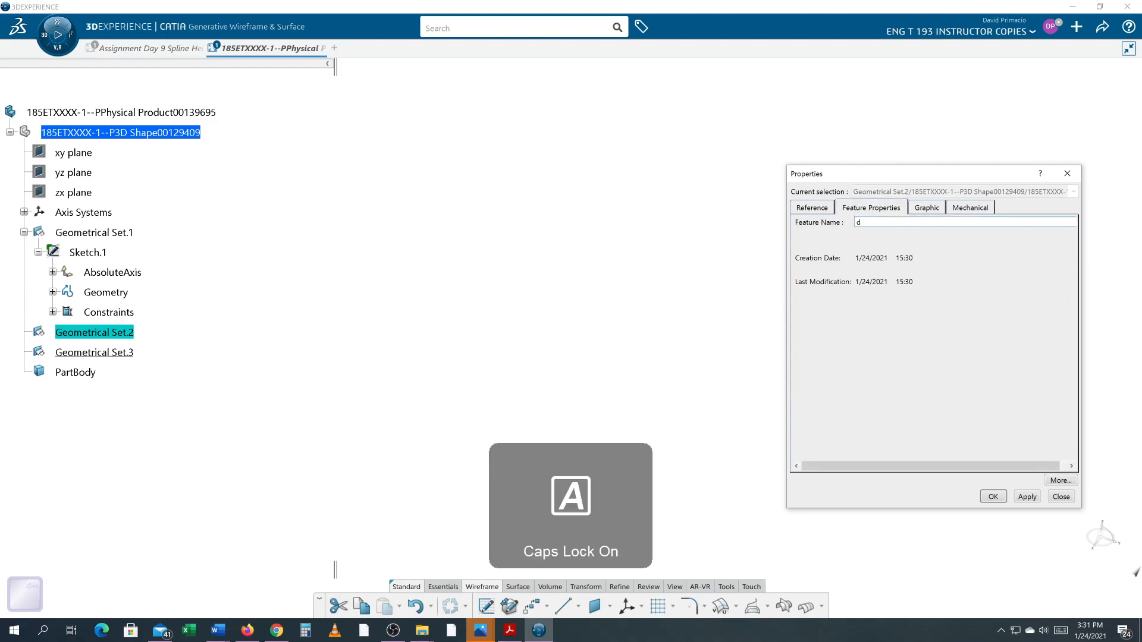
pyautogui.press('BackSpace')
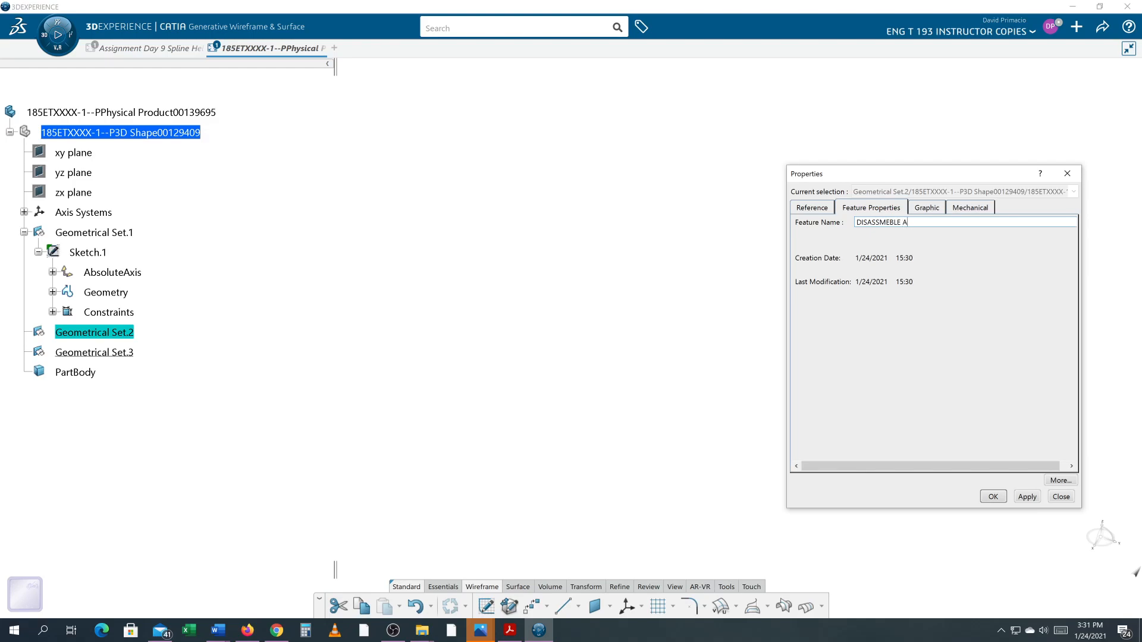
pyautogui.write('LL CEL')
pyautogui.press('Return')
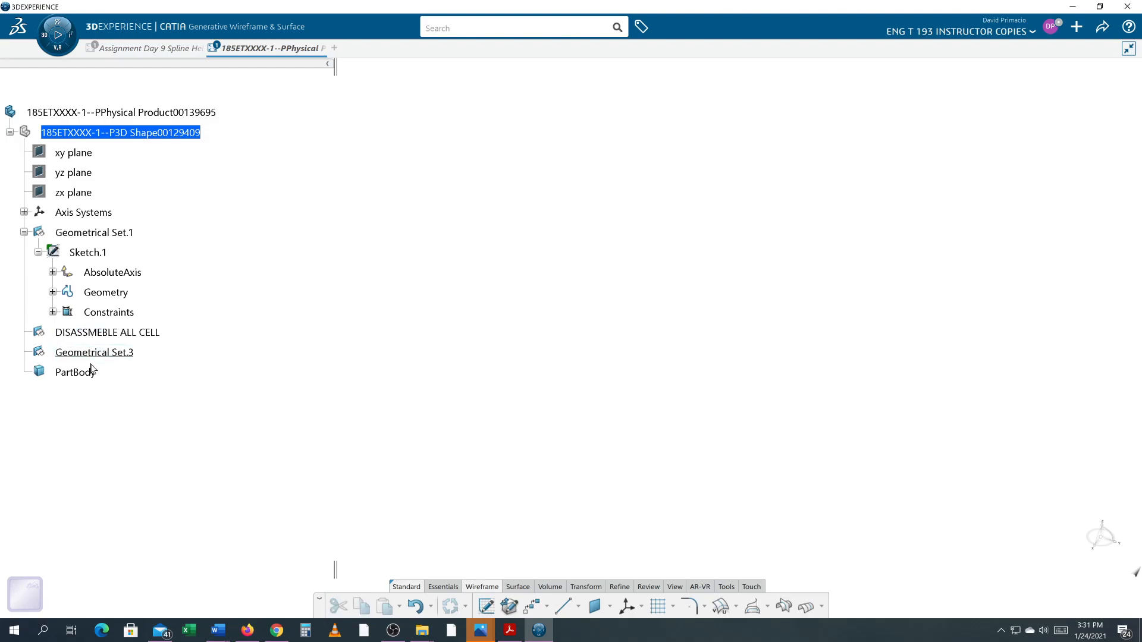
# Rename Geometrical Set.3 as DISASSMEBLE DOMAIN
pyautogui.rightClick(89, 353)
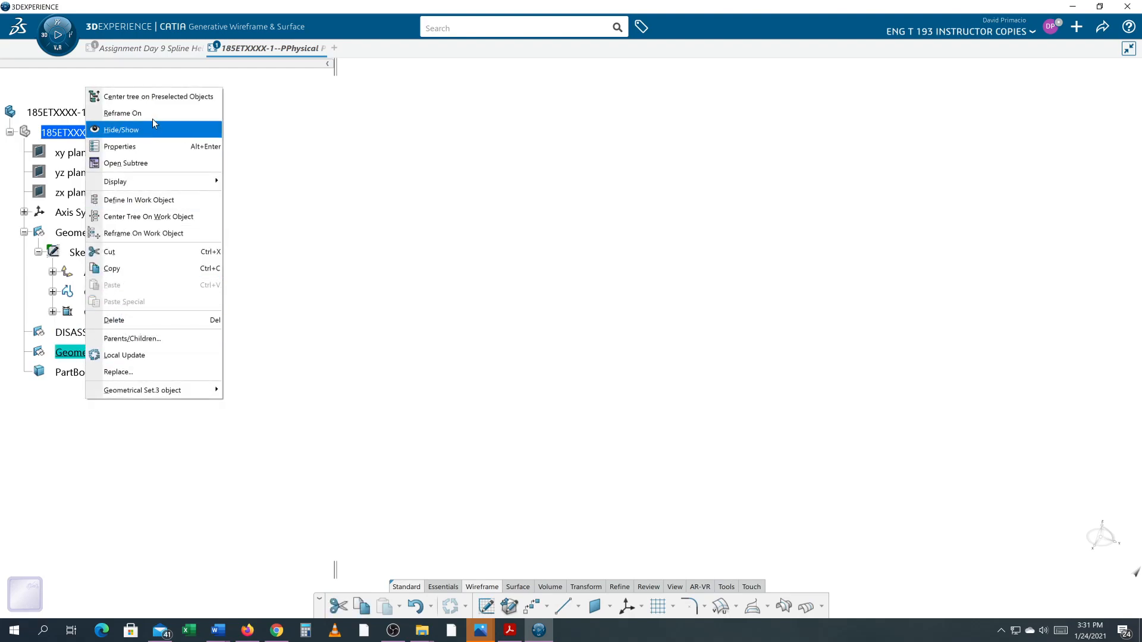
pyautogui.click(152, 145)
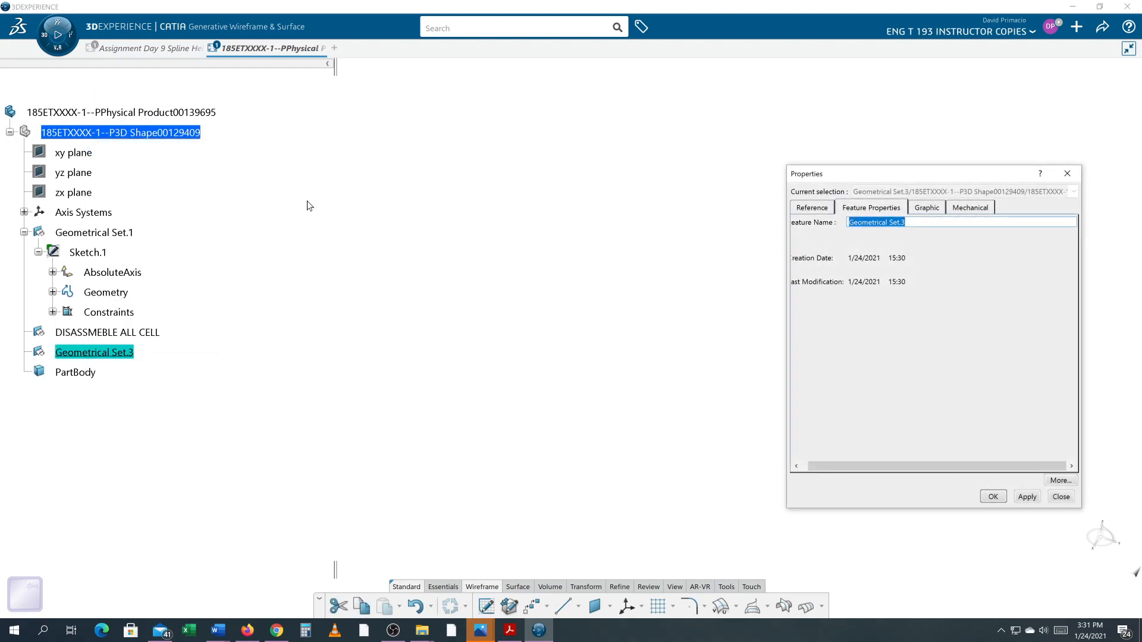
pyautogui.write('Spiral')
pyautogui.press('Up')
pyautogui.press('Up')
pyautogui.press('Up')
pyautogui.press('Up')
pyautogui.press('Up')
pyautogui.click(940, 223)
pyautogui.hotkey('shift', 'Left')
pyautogui.hotkey('shift', 'Left')
pyautogui.hotkey('shift', 'Left')
pyautogui.hotkey('shift', 'Left')
pyautogui.hotkey('shift', 'Left')
pyautogui.hotkey('shift', 'Left')
pyautogui.hotkey('shift', 'Left')
pyautogui.hotkey('shift', 'Left')
pyautogui.hotkey('shift', 'Left')
pyautogui.hotkey('shift', 'Left')
pyautogui.write('DOMAIN')
pyautogui.press('Return')
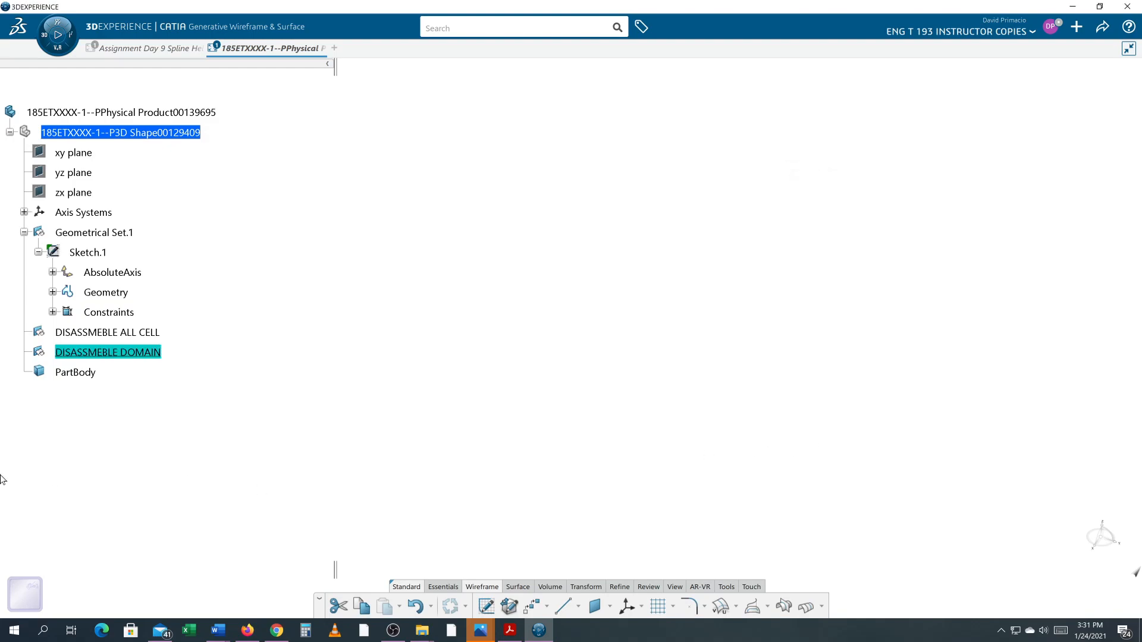
# Show the hidden Sketch.1 in Geometrical Set.1
pyautogui.rightClick(90, 254)
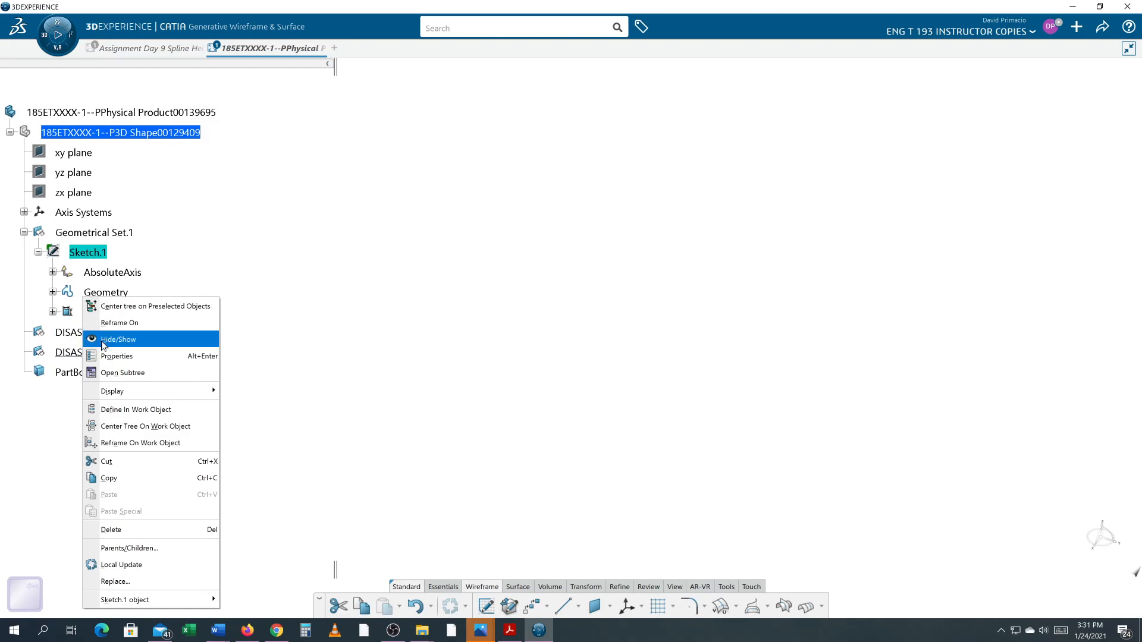
pyautogui.click(103, 340)
pyautogui.moveTo(294, 360)
pyautogui.mouseDown(button='middle')
pyautogui.moveTo(308, 425)
pyautogui.moveTo(303, 387)
pyautogui.mouseUp(button='middle')
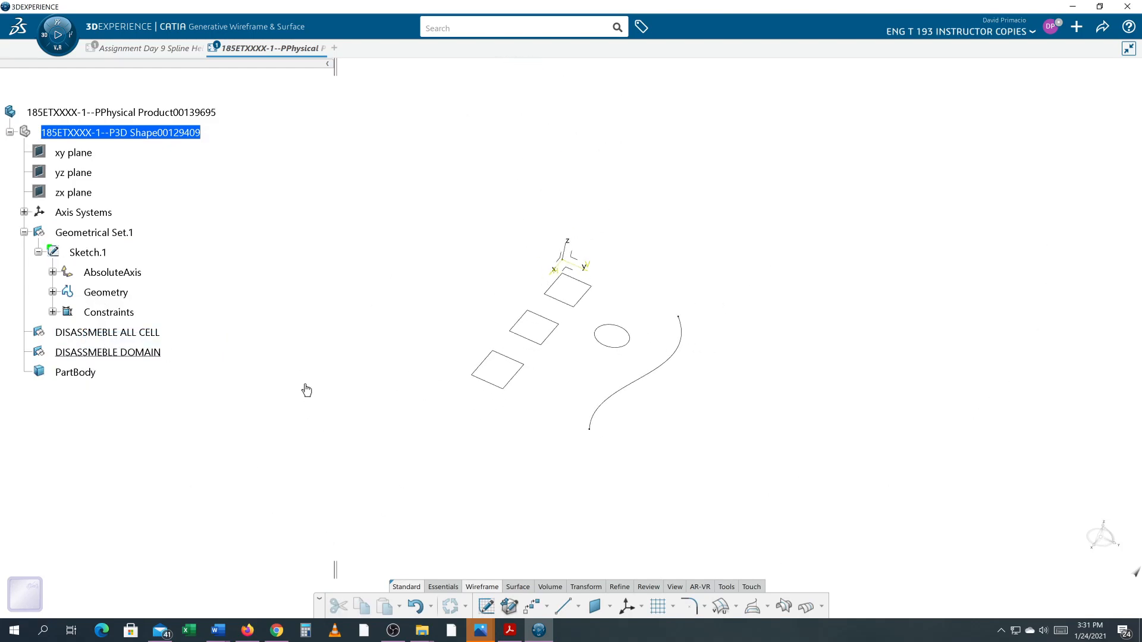
# Define the DISASSMEBLE ALL CELL geometrical set as the in-work object
pyautogui.rightClick(90, 338)
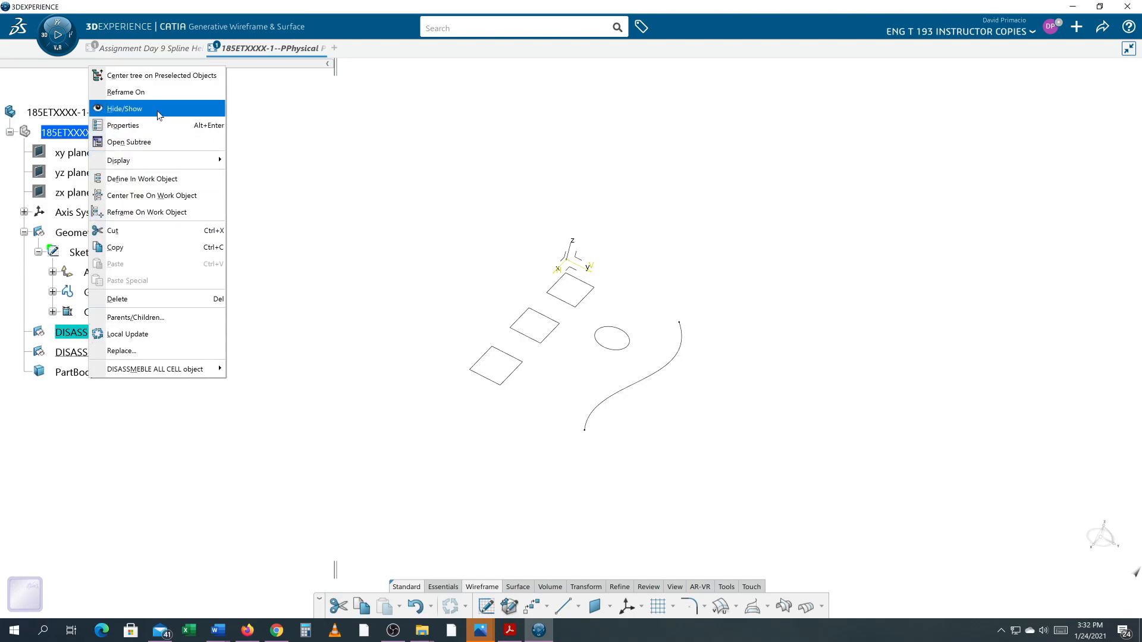
pyautogui.click(140, 178)
pyautogui.moveTo(829, 484); pyautogui.dragTo(820, 411, button='middle')
pyautogui.moveTo(656, 474); pyautogui.dragTo(555, 339, button='middle')
# Disassemble Sketch.1 in All Cells mode and expand the DISASSMEBLE ALL CELL set to list the resulting curves
pyautogui.click(592, 587)
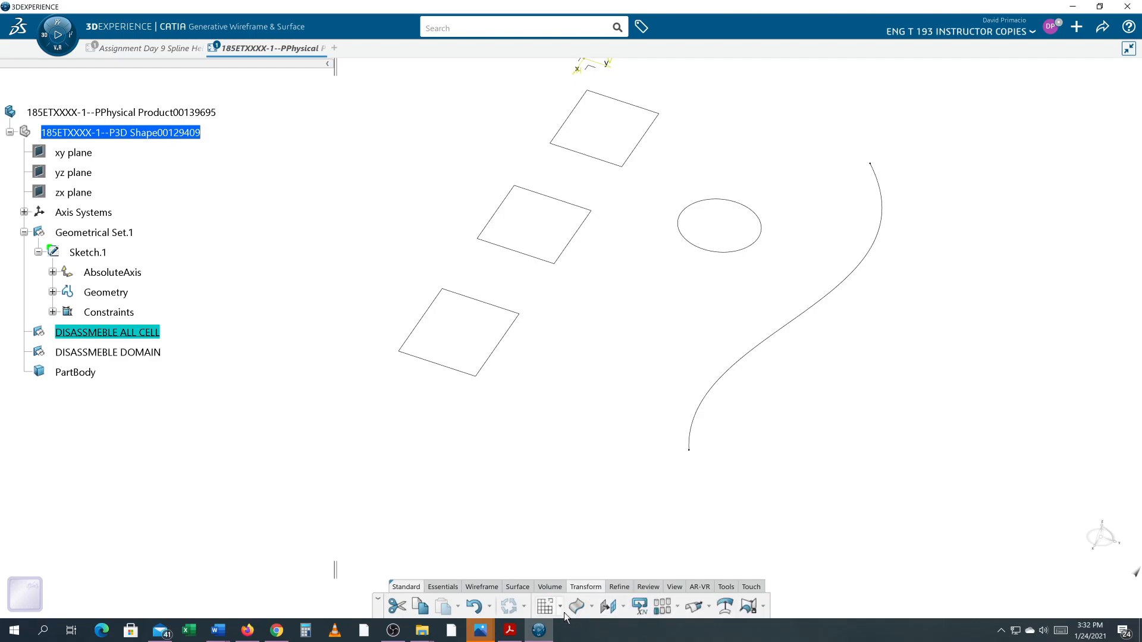
pyautogui.click(560, 607)
pyautogui.click(560, 607)
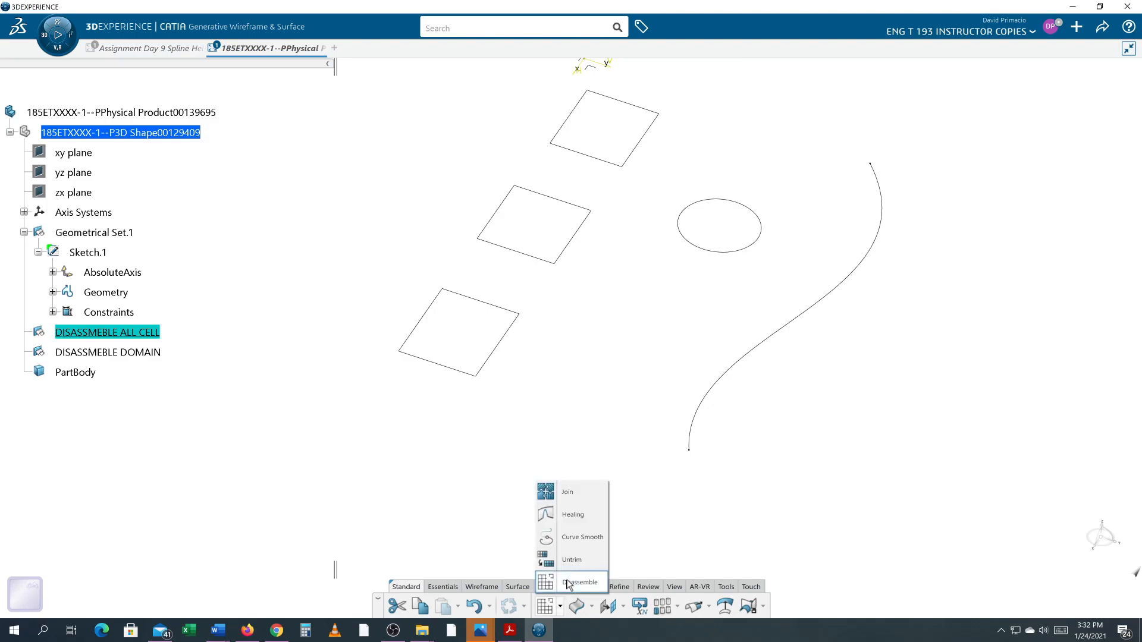
pyautogui.click(569, 583)
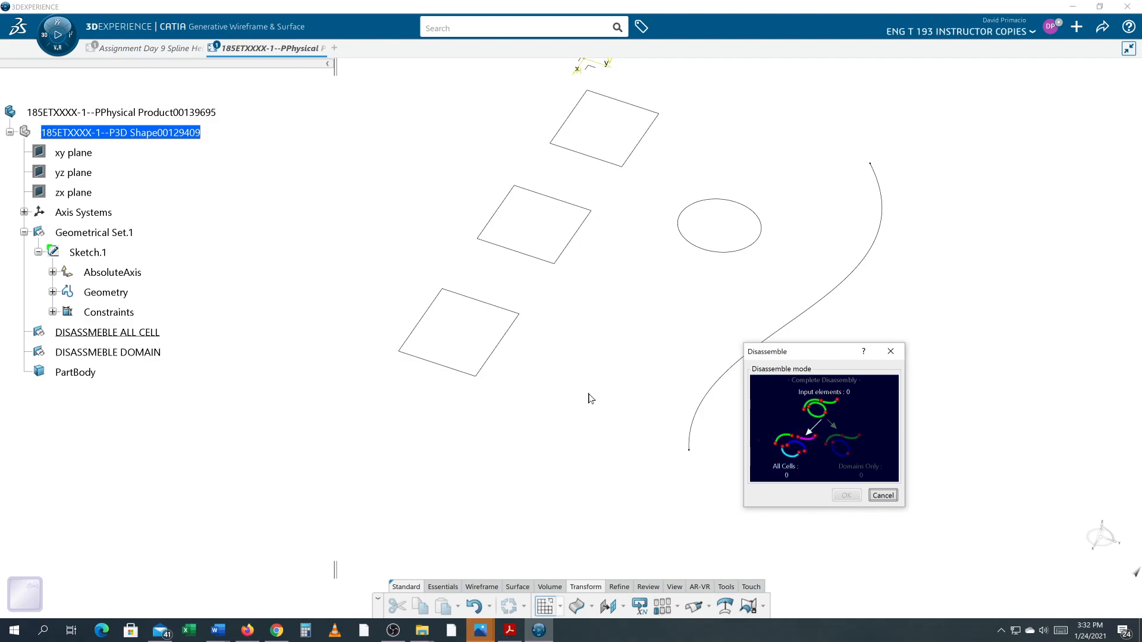
pyautogui.click(97, 254)
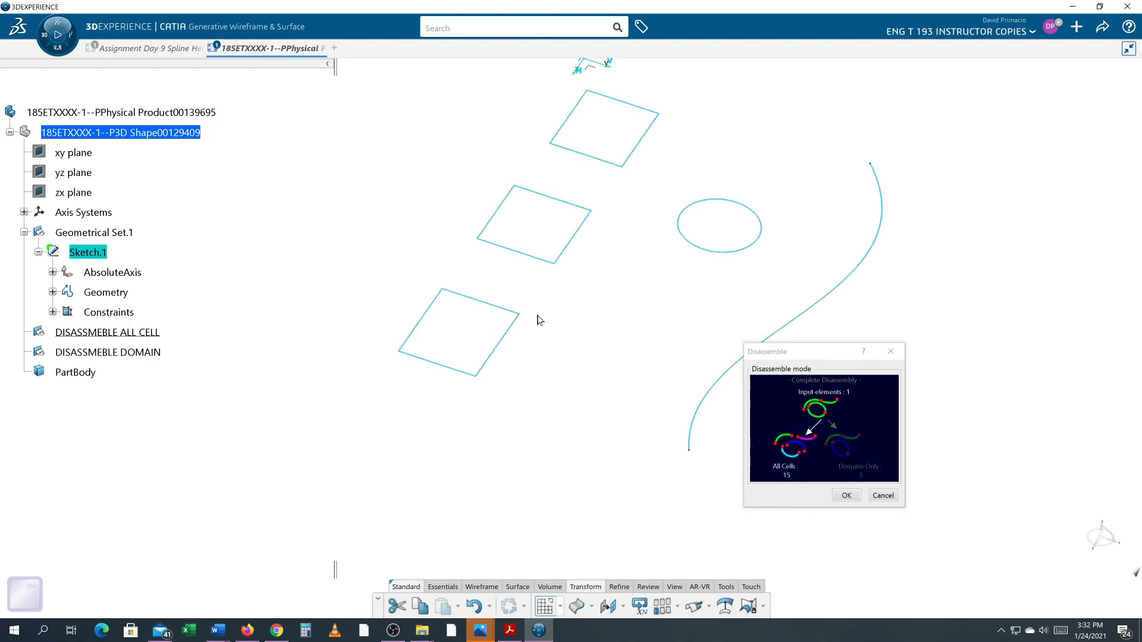
pyautogui.click(845, 495)
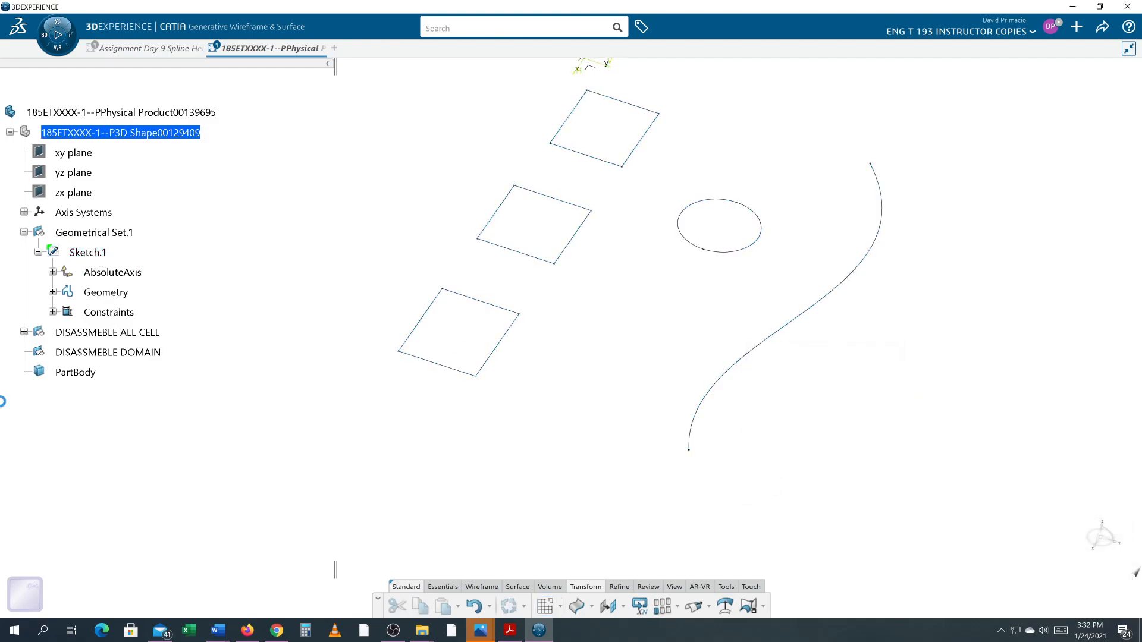
pyautogui.click(23, 332)
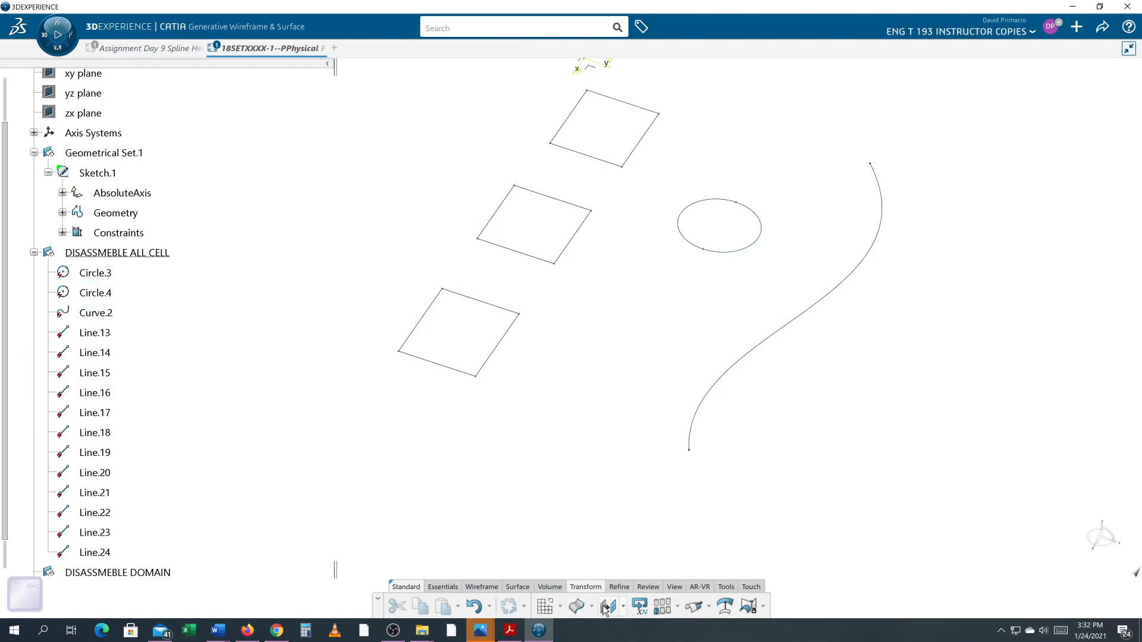
# Create a plane normal to Line.23 on the square farthest from the origin, passing through its default middle point
pyautogui.click(622, 606)
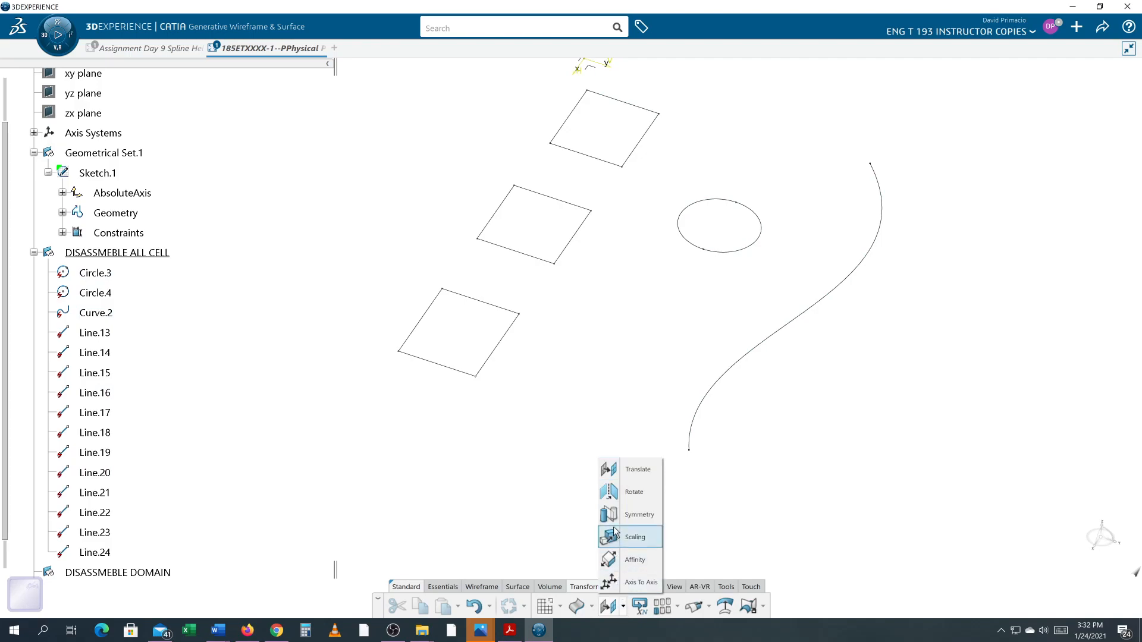
pyautogui.click(481, 587)
pyautogui.click(597, 606)
pyautogui.click(599, 603)
pyautogui.click(601, 604)
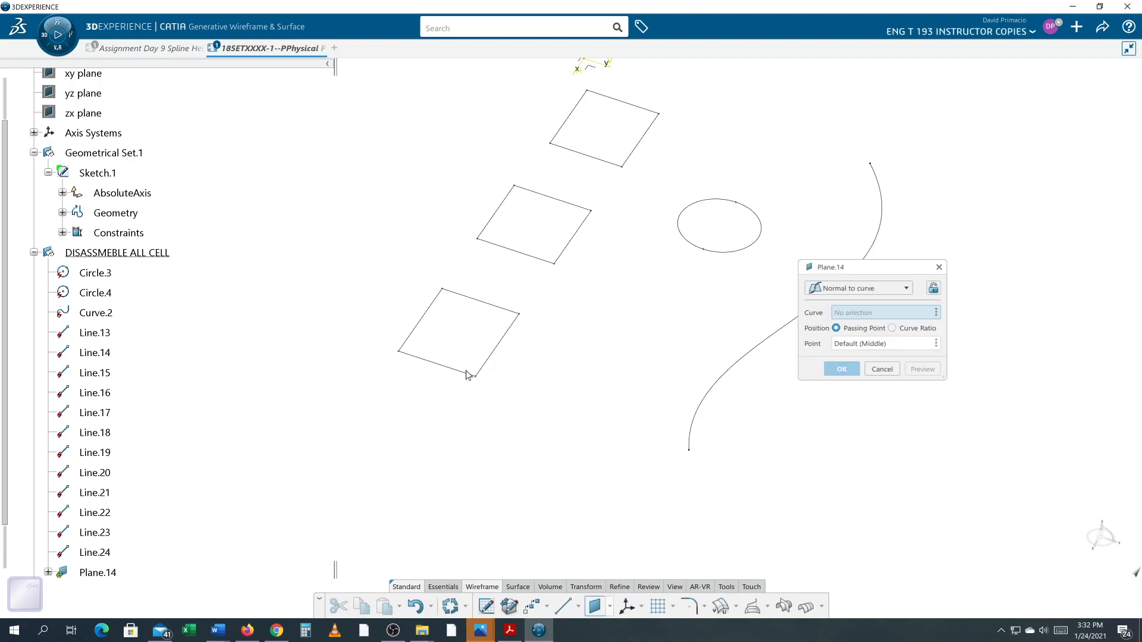
pyautogui.click(437, 364)
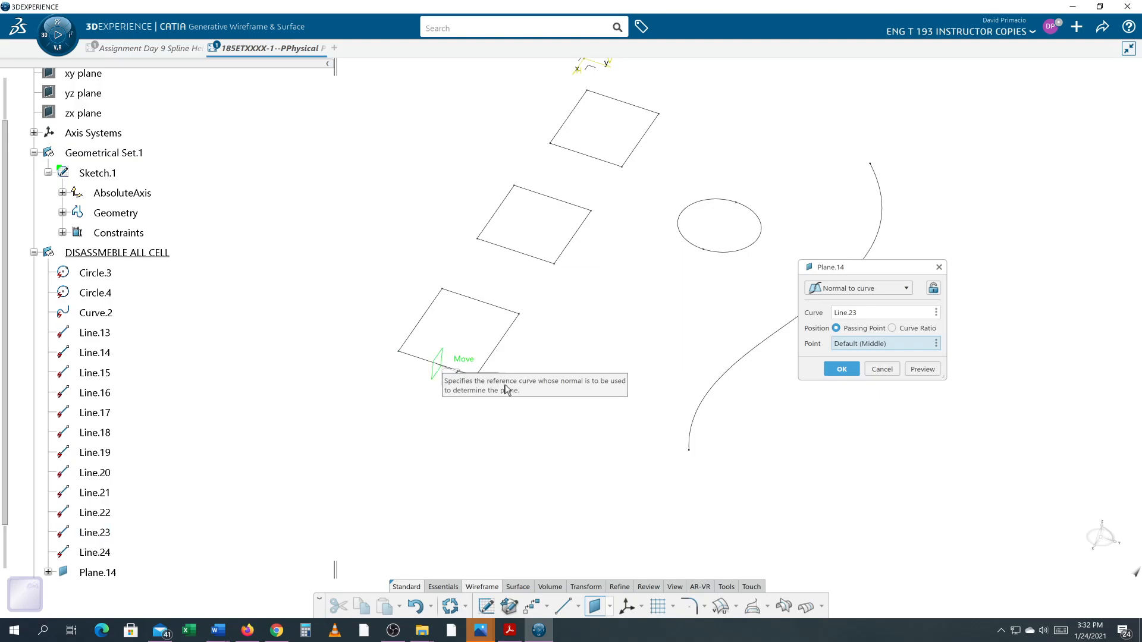
pyautogui.press('Return')
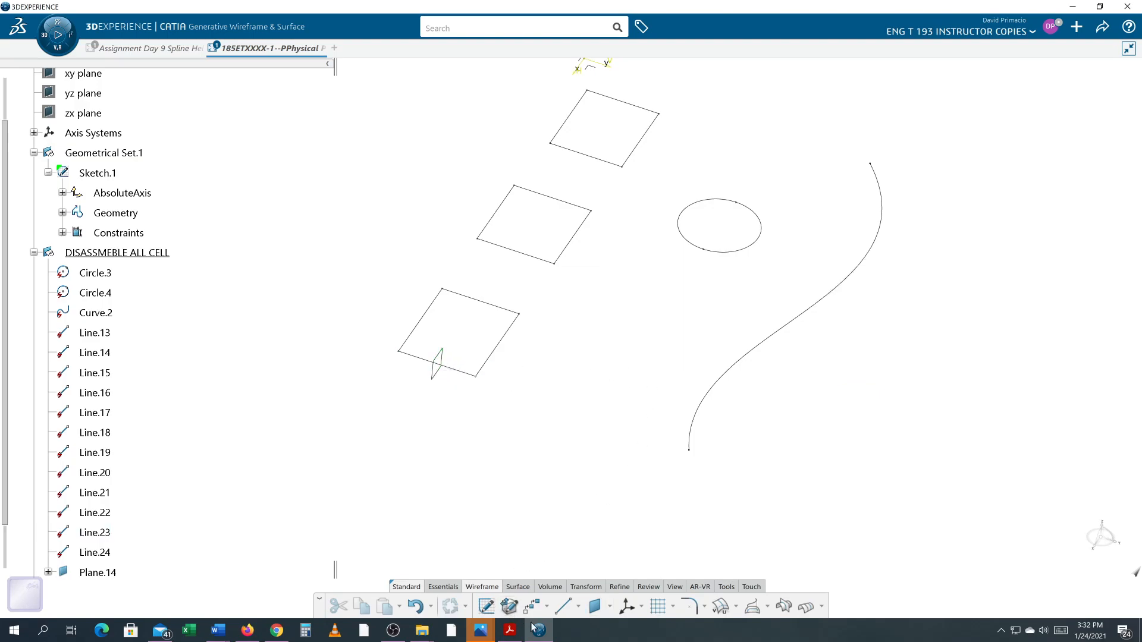
# Create normal-to-curve planes at the default middle of the middle square's left edge and of Curve.2
pyautogui.click(594, 606)
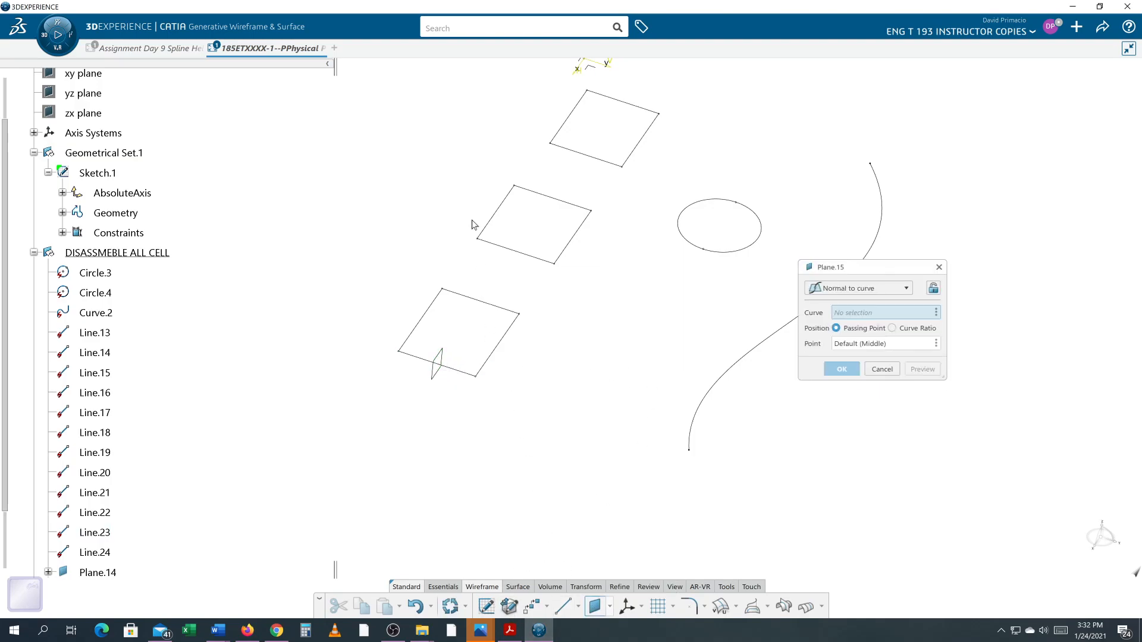
pyautogui.click(506, 213)
pyautogui.press('Return')
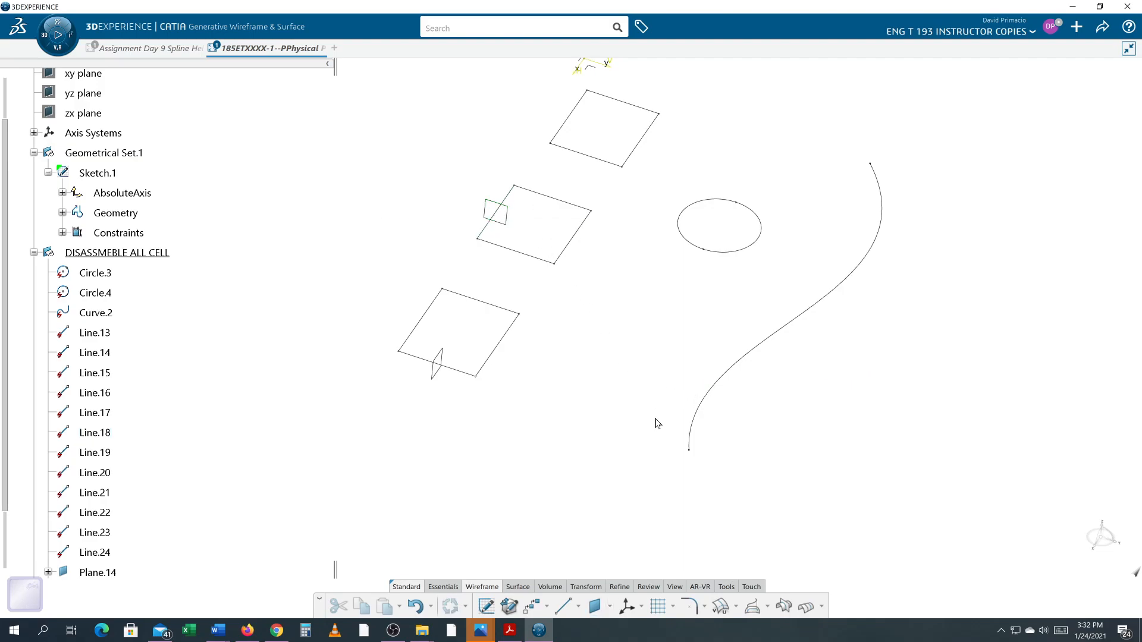
pyautogui.click(596, 606)
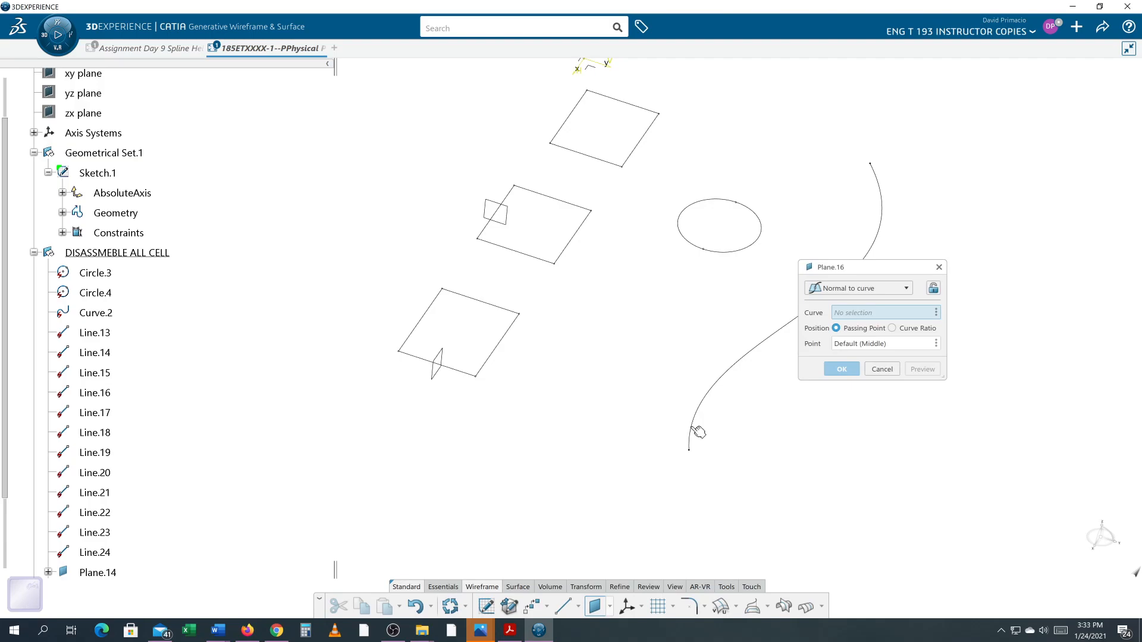
pyautogui.click(694, 428)
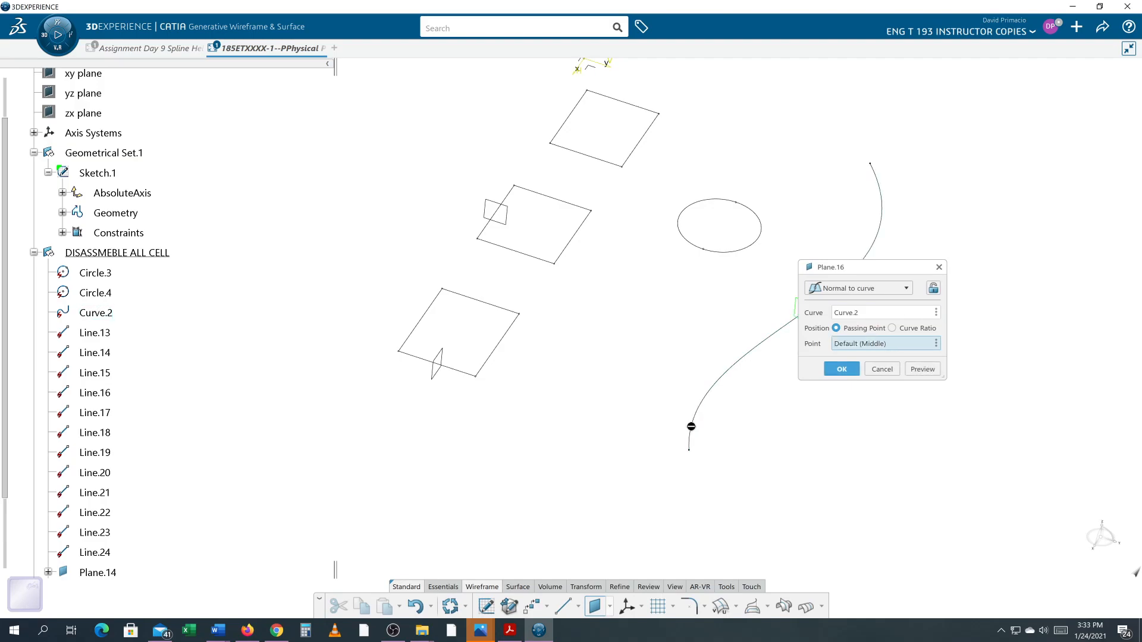
pyautogui.press('Return')
pyautogui.moveTo(785, 433); pyautogui.dragTo(734, 456, button='middle')
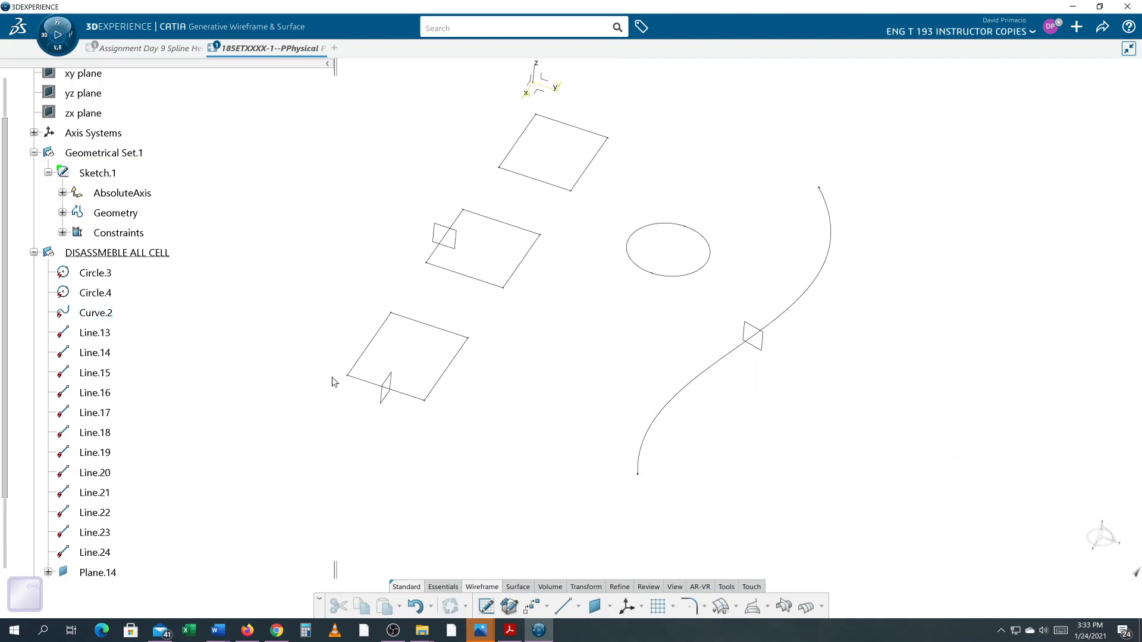
# Create a plane normal to Circle.3 at its default middle point
pyautogui.click(595, 606)
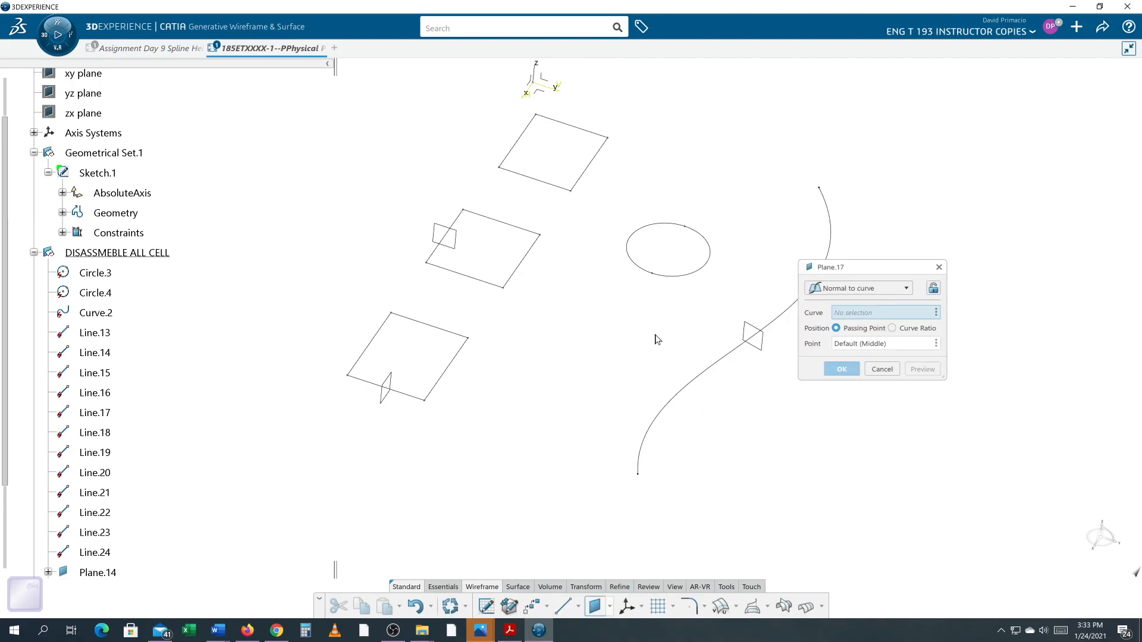
pyautogui.click(709, 271)
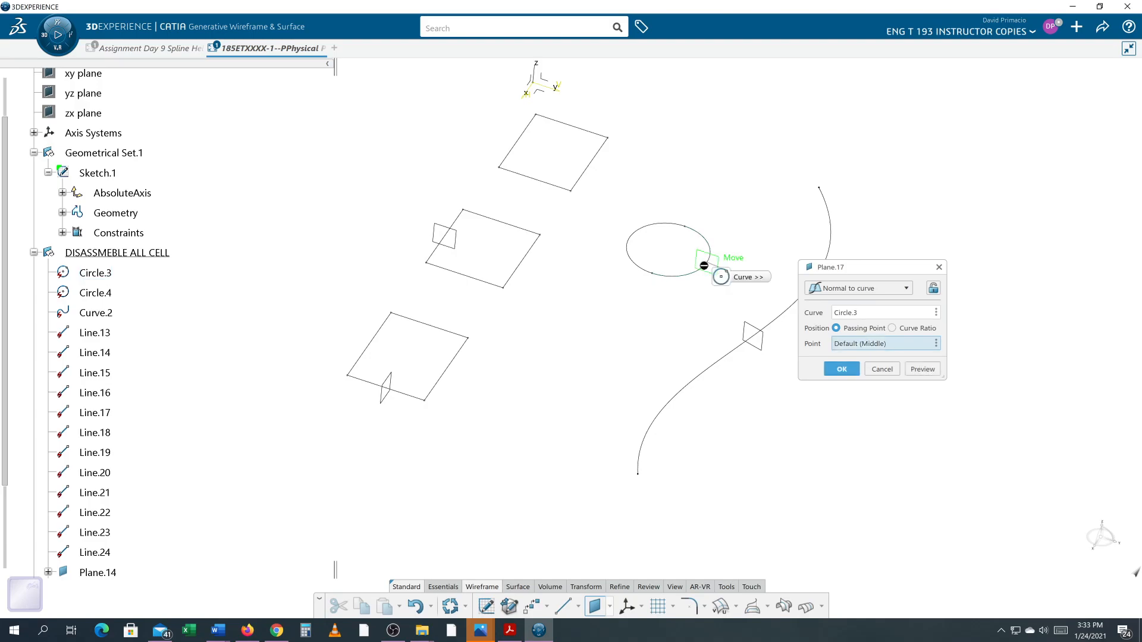
pyautogui.press('Return')
pyautogui.click(610, 607)
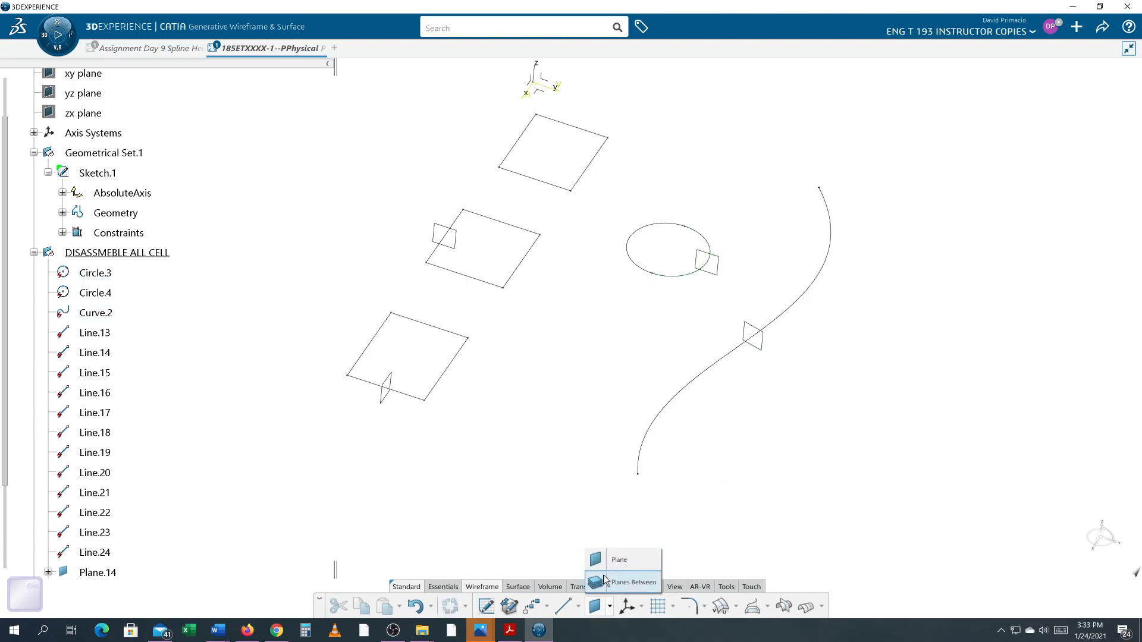
pyautogui.click(600, 607)
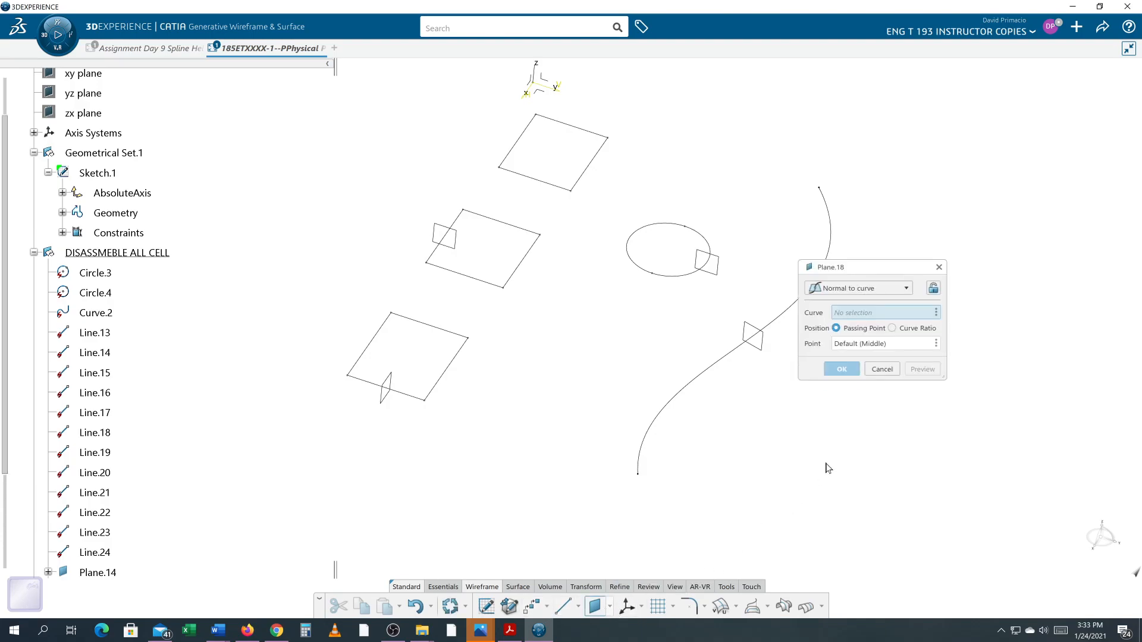
pyautogui.click(882, 369)
pyautogui.click(608, 607)
pyautogui.click(622, 581)
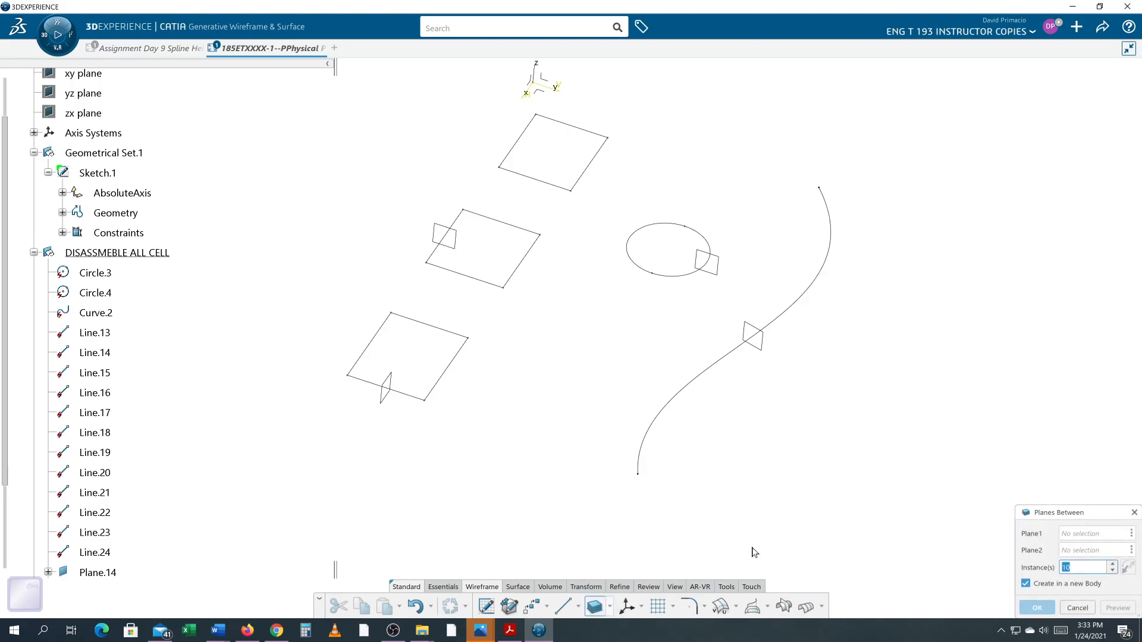
pyautogui.click(1077, 608)
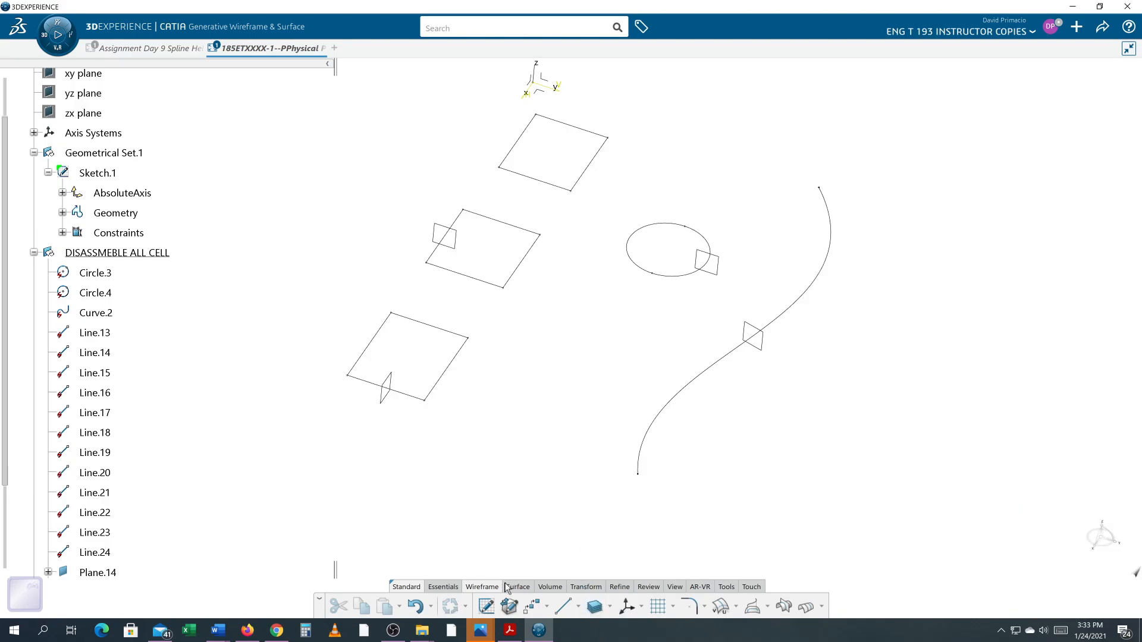
# Create a Points Repetition on Circle.4 with 10 instances and normal planes, in a new editable body
pyautogui.click(533, 606)
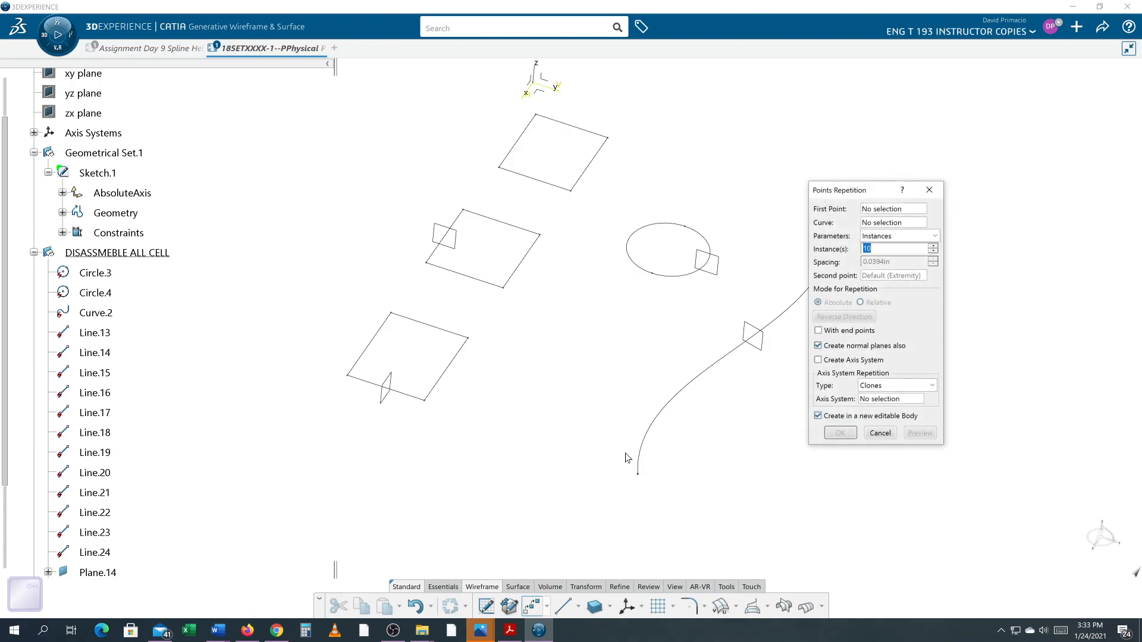
pyautogui.click(630, 250)
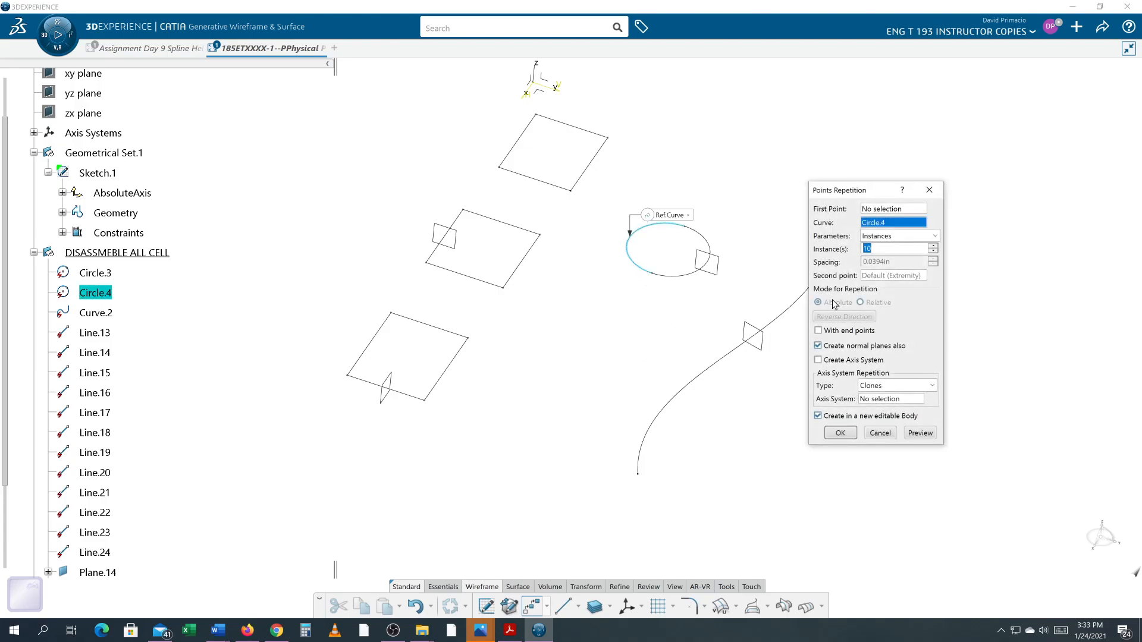
pyautogui.click(920, 434)
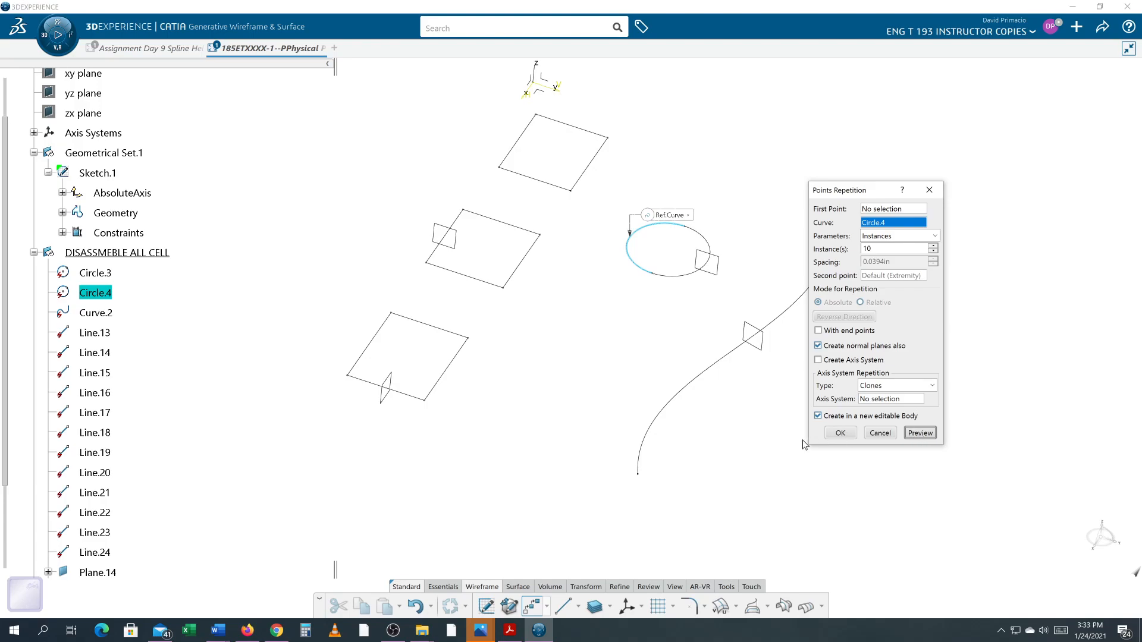
pyautogui.click(840, 433)
pyautogui.moveTo(571, 395); pyautogui.dragTo(538, 401, button='middle')
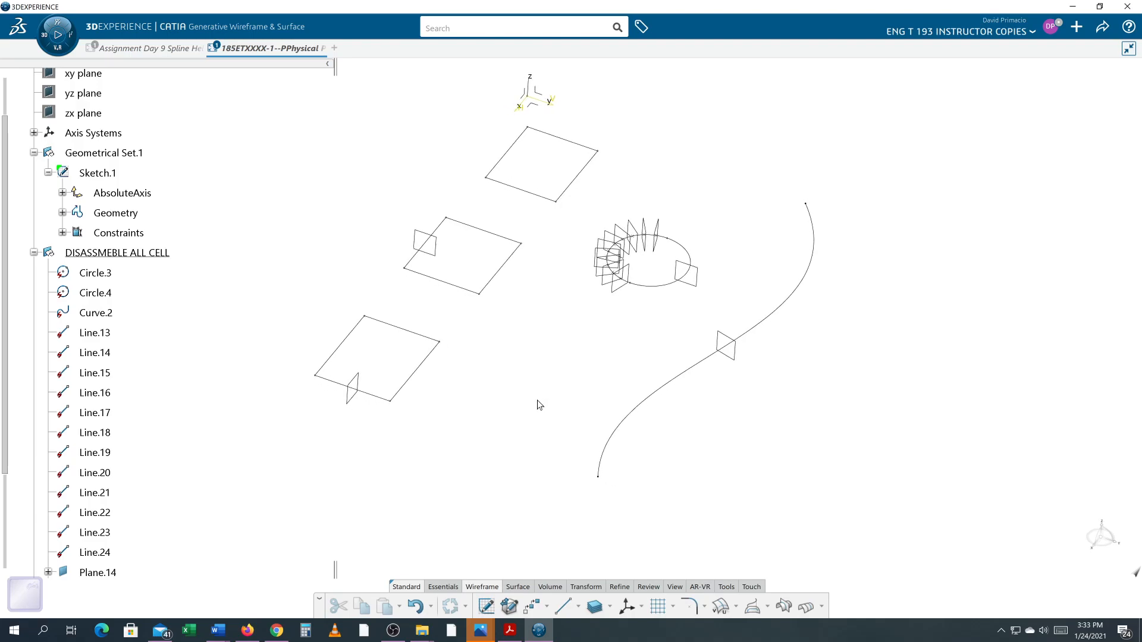
# Hide the DISASSMEBLE ALL CELL geometrical set and collapse it in the tree
pyautogui.rightClick(113, 255)
pyautogui.click(143, 343)
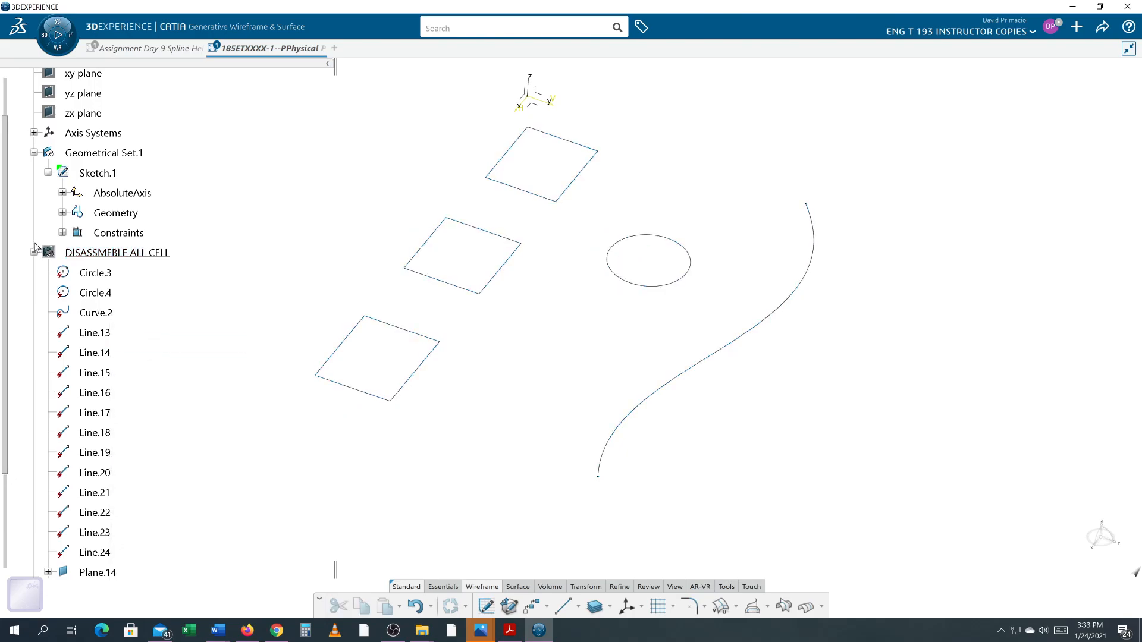
pyautogui.click(34, 252)
# Define the DISASSMEBLE DOMAIN geometrical set as the in-work object
pyautogui.rightClick(98, 273)
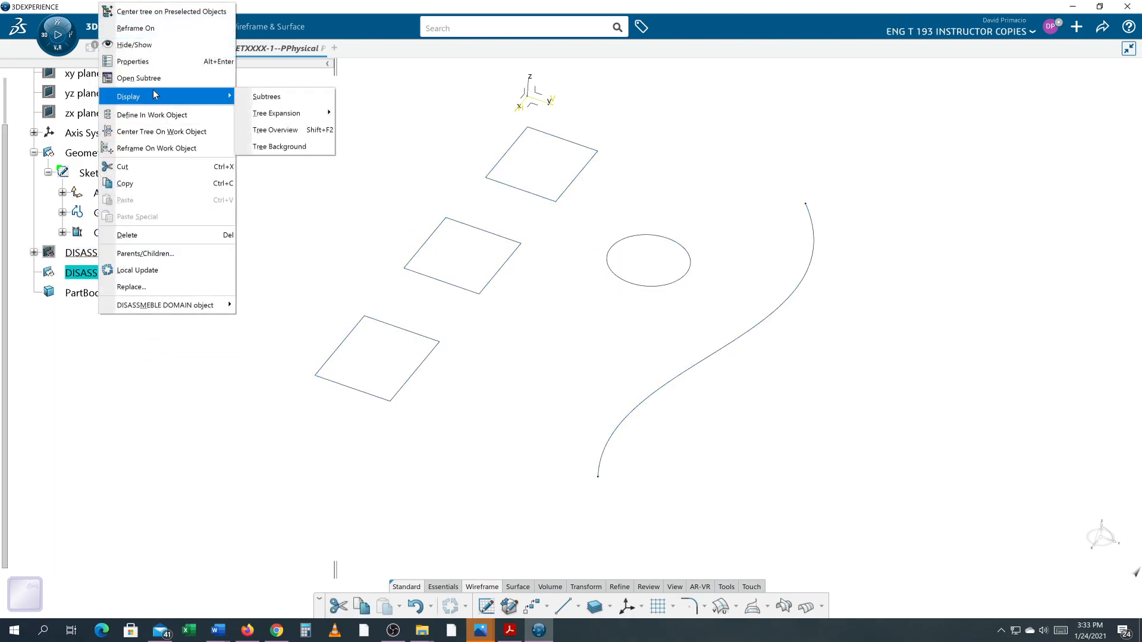
pyautogui.click(158, 114)
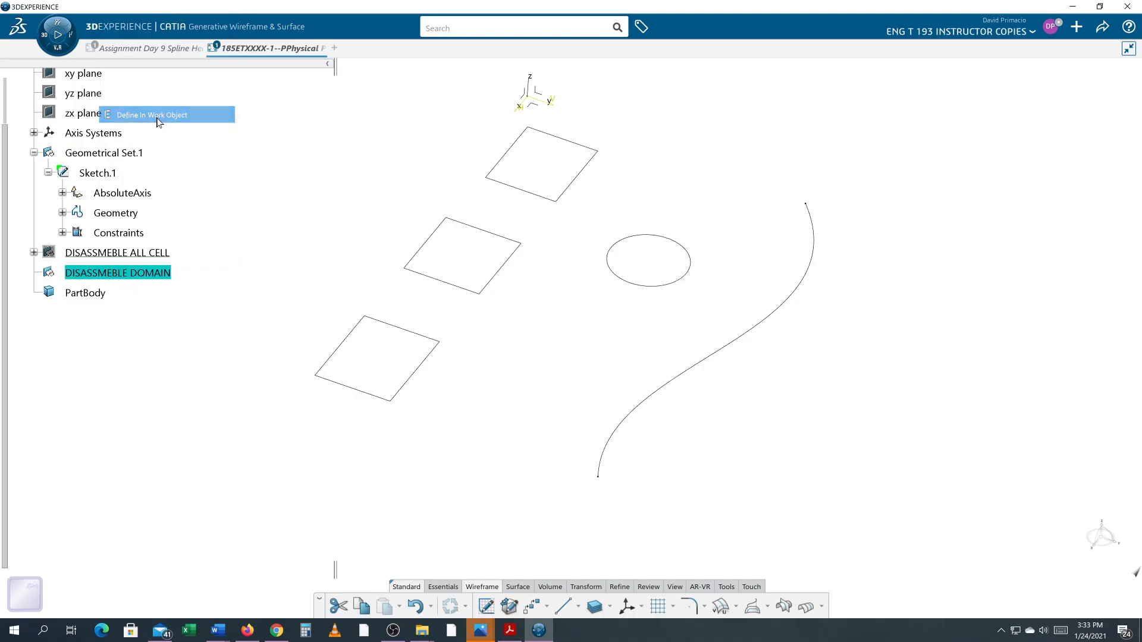
pyautogui.moveTo(542, 399); pyautogui.dragTo(539, 429, button='middle')
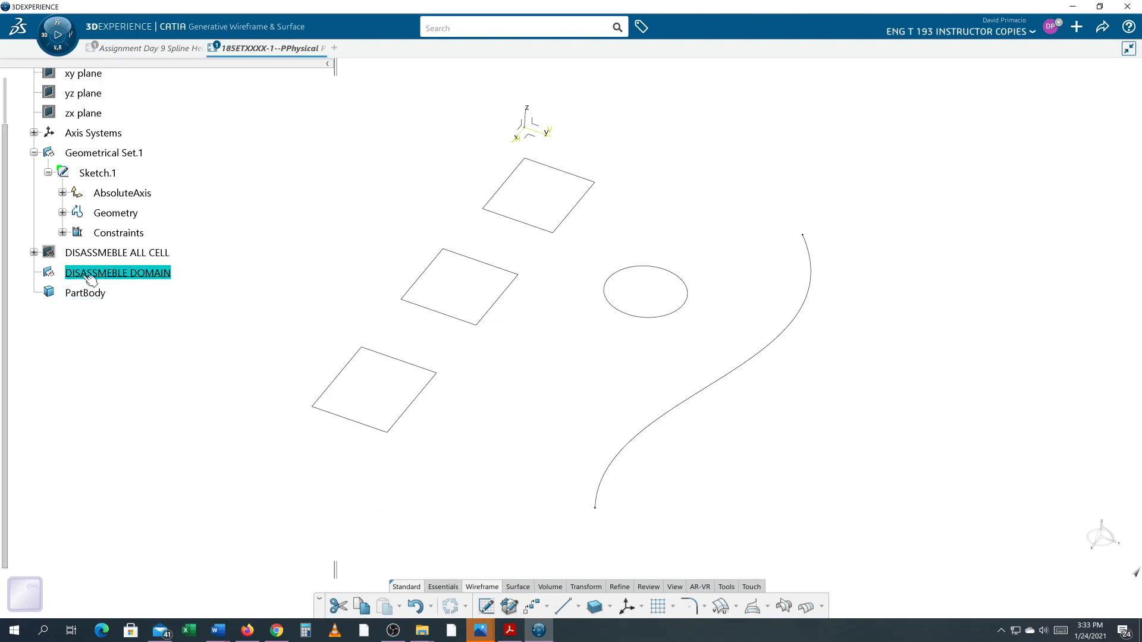
# Disassemble Sketch.1 with the Domains Only mode into the DISASSMEBLE DOMAIN geometrical set
pyautogui.click(97, 172)
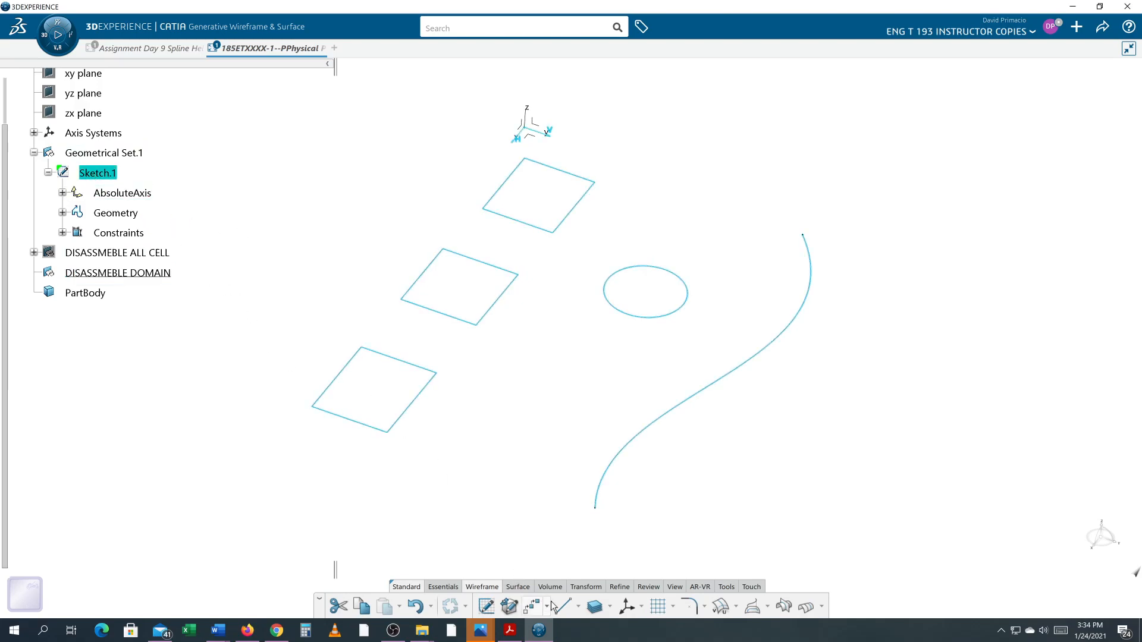
pyautogui.click(487, 606)
pyautogui.click(394, 589)
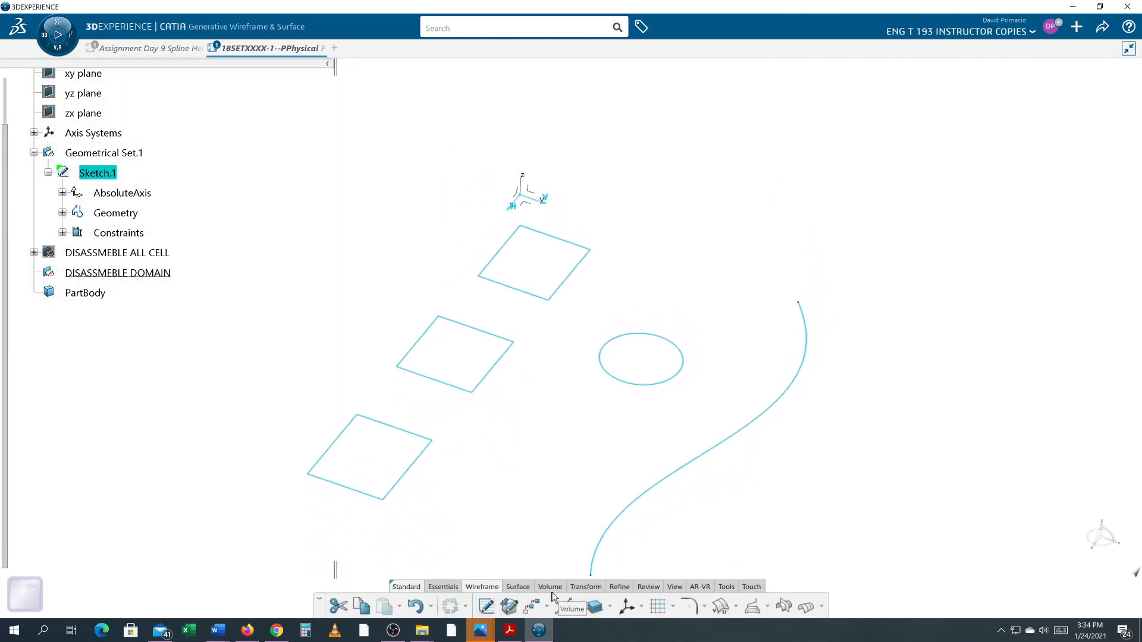
pyautogui.click(581, 588)
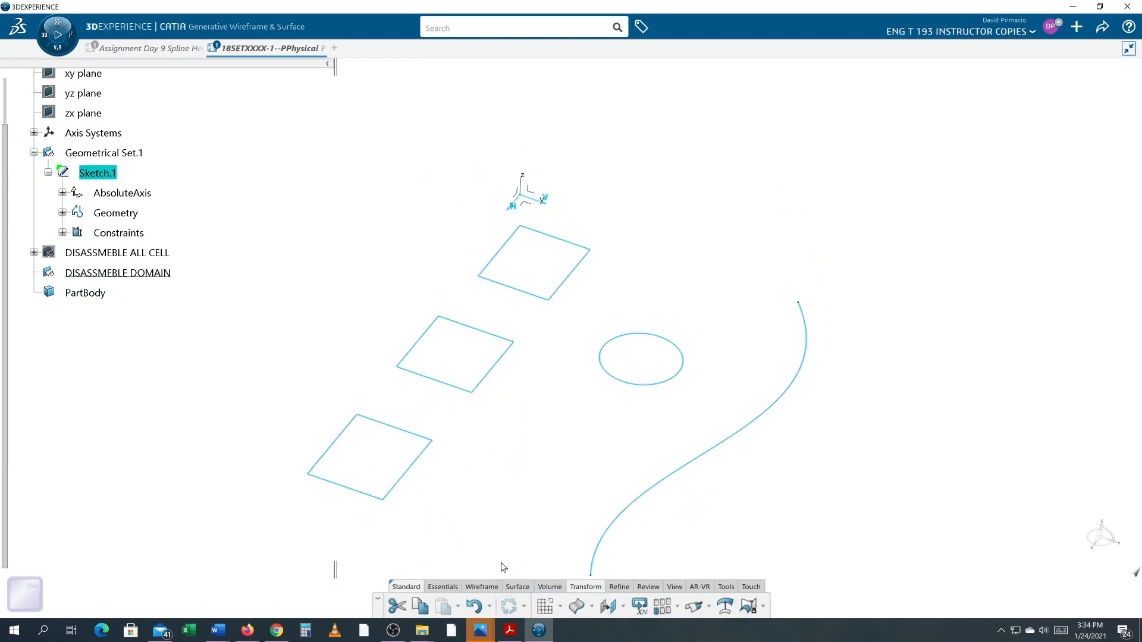
pyautogui.click(545, 606)
pyautogui.click(834, 462)
pyautogui.click(847, 495)
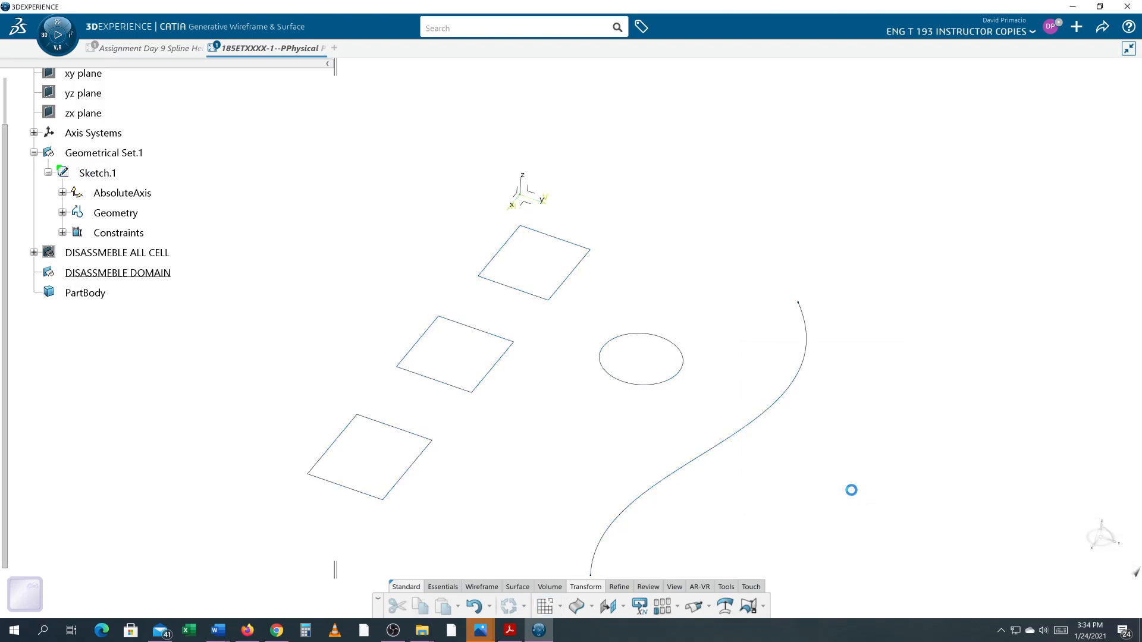
# Create a Points Repetition on the disassembled circle with 10 instances and normal planes, in a new editable body
pyautogui.moveTo(541, 452); pyautogui.dragTo(556, 407, button='middle')
pyautogui.click(483, 586)
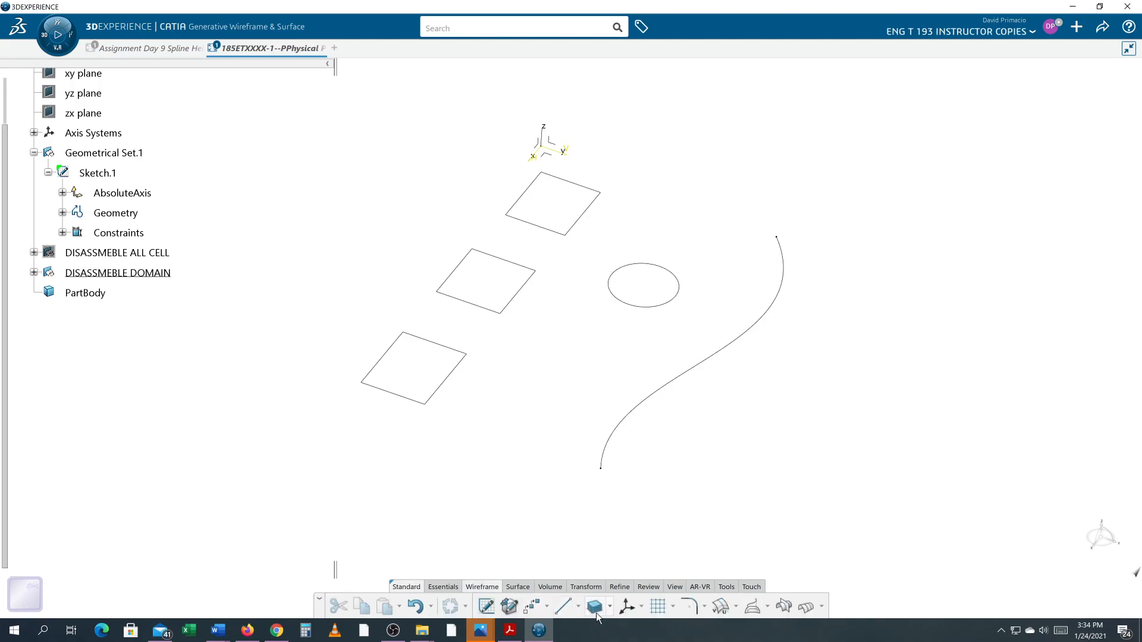
pyautogui.click(532, 607)
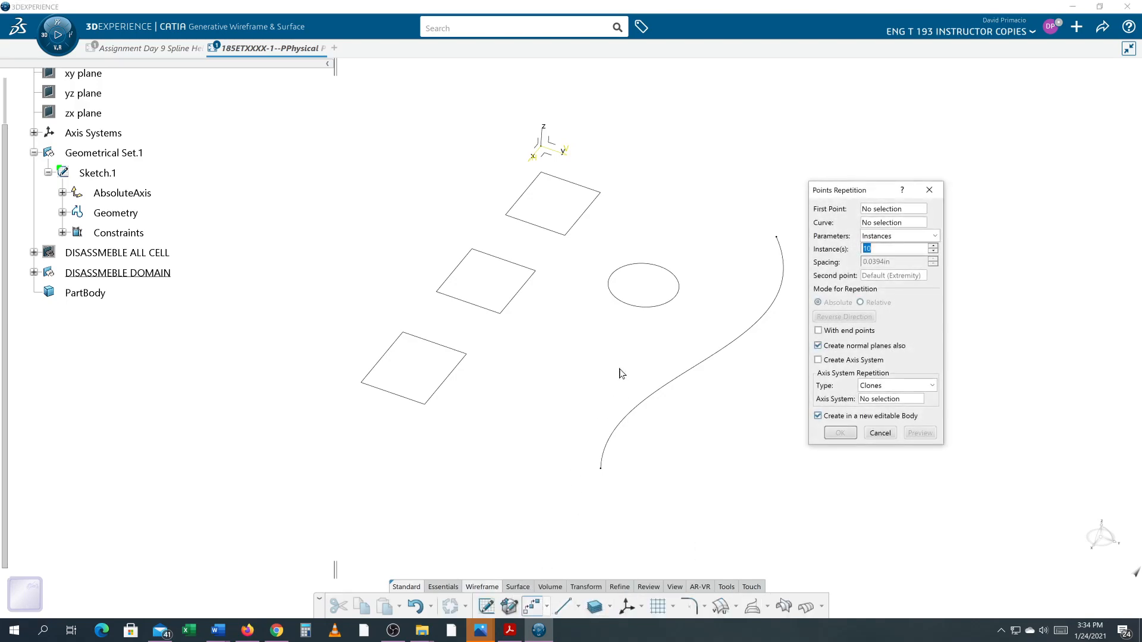
pyautogui.click(652, 308)
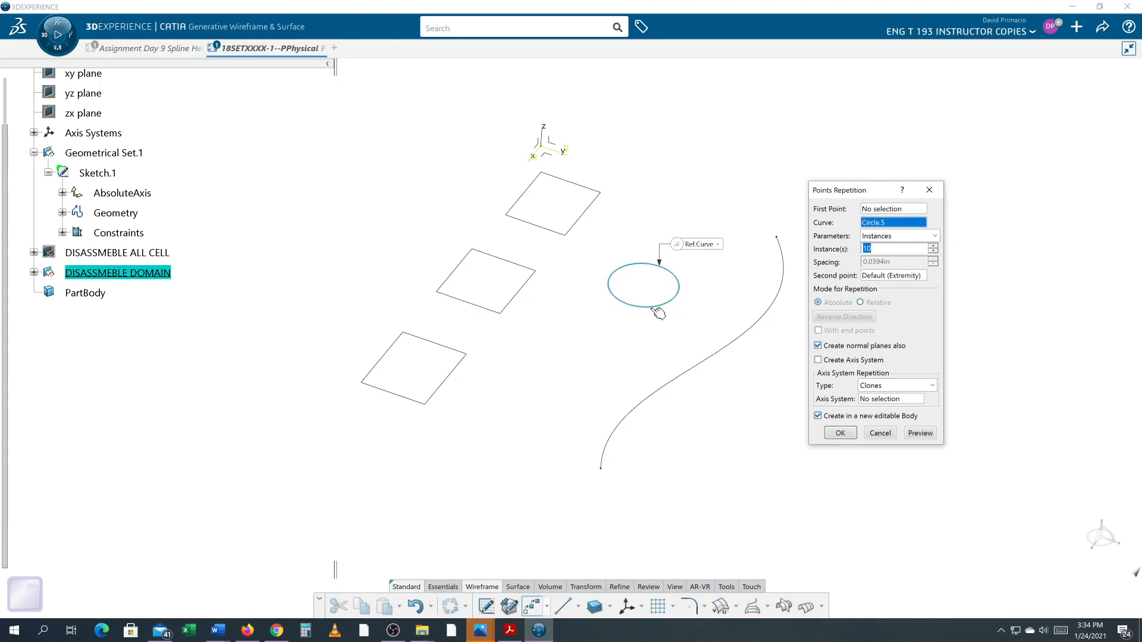
pyautogui.click(919, 433)
pyautogui.click(840, 433)
# Create a Points Repetition on the disassembled spline with 10 instances and normal planes, in a new editable body
pyautogui.moveTo(766, 425); pyautogui.dragTo(738, 457, button='middle')
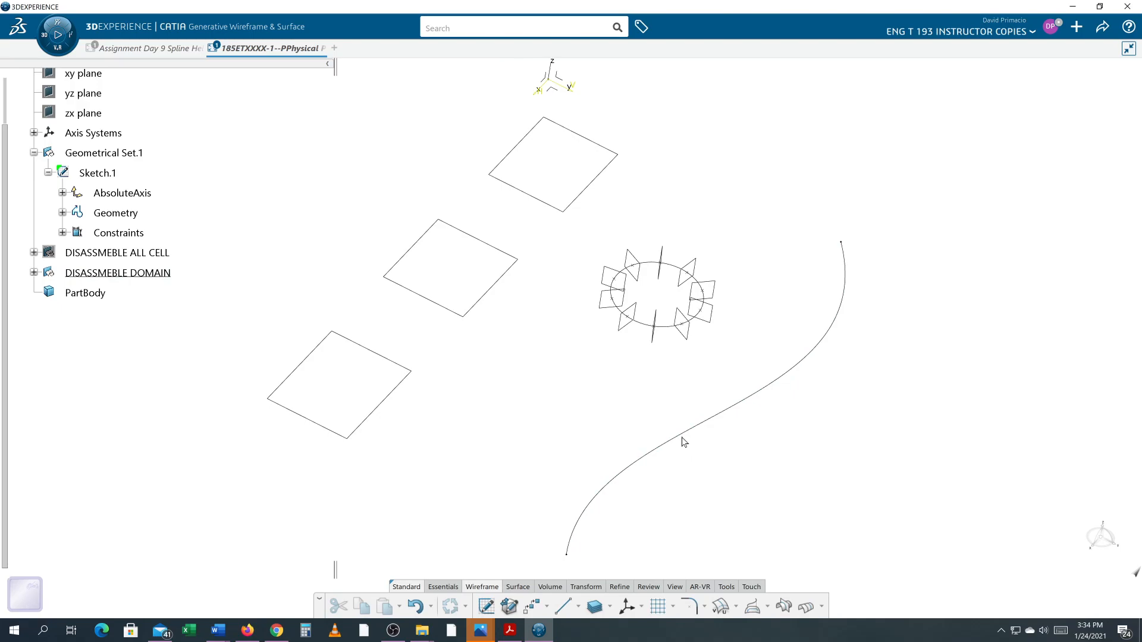
pyautogui.click(616, 479)
pyautogui.click(530, 606)
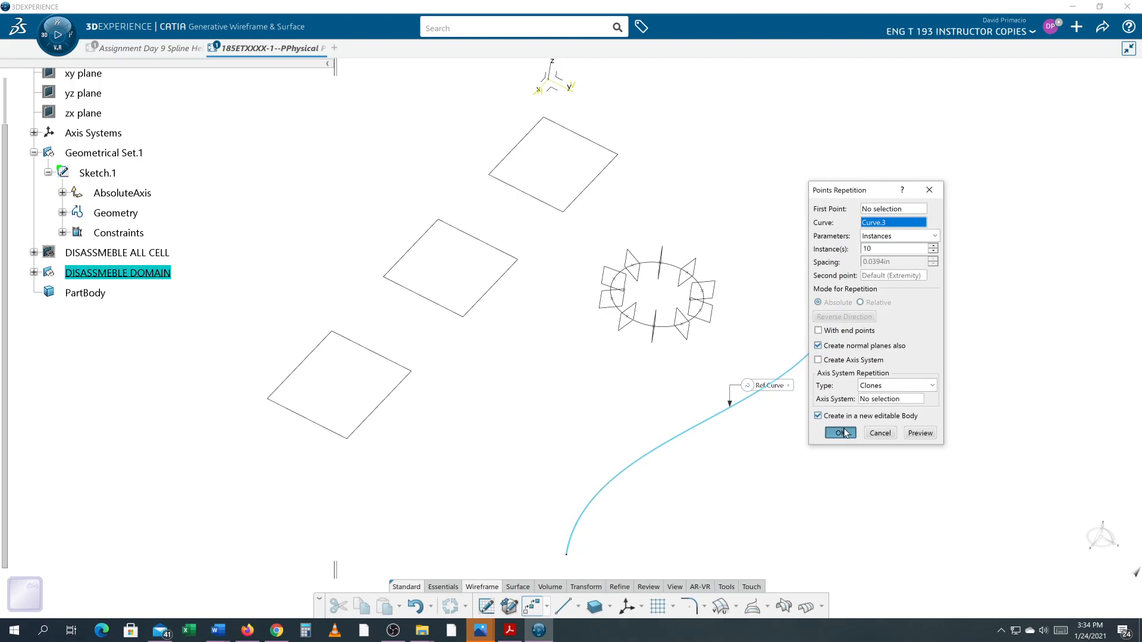
pyautogui.click(840, 433)
# Try a Points Repetition with 1 instance and a normal plane on the middle rectangle twice, undoing each attempt
pyautogui.moveTo(826, 418); pyautogui.dragTo(773, 434, button='middle')
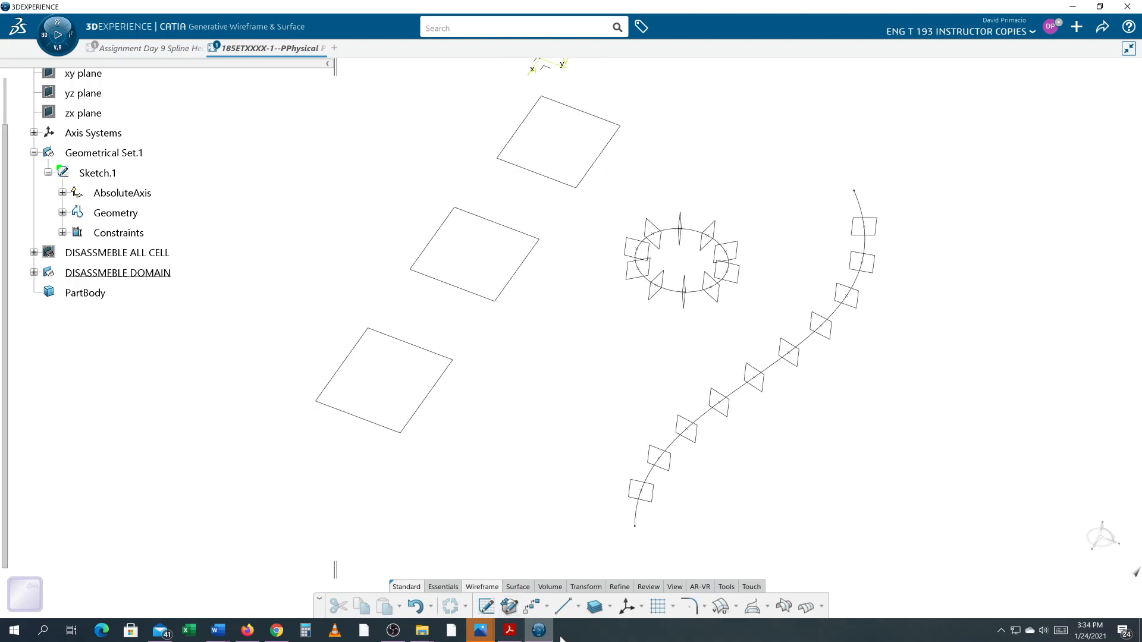
pyautogui.click(531, 606)
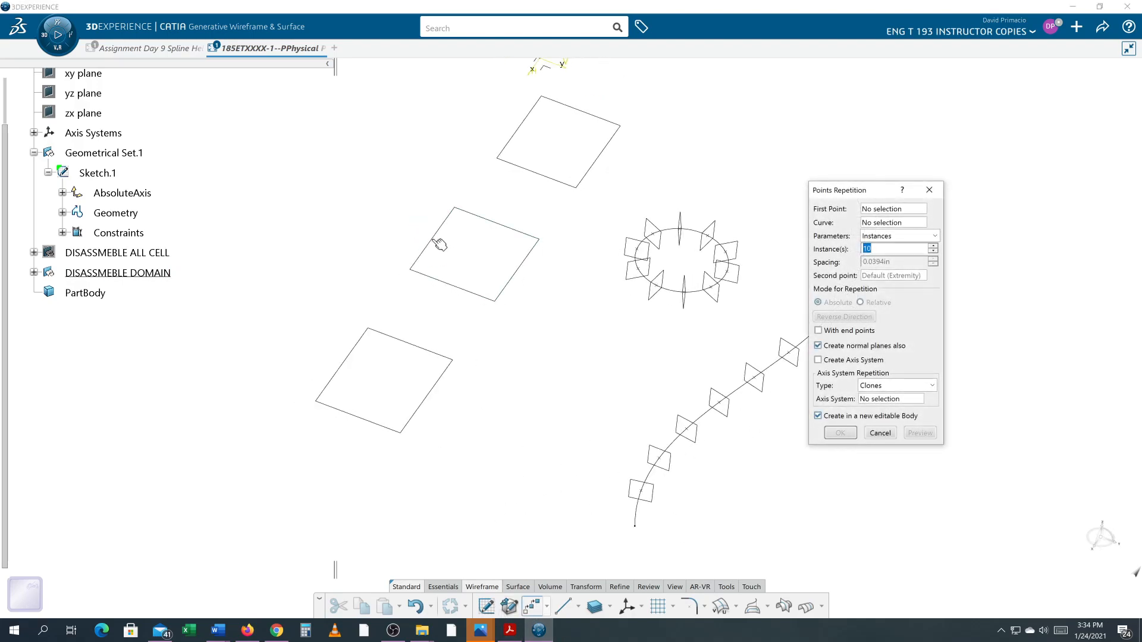
pyautogui.click(431, 244)
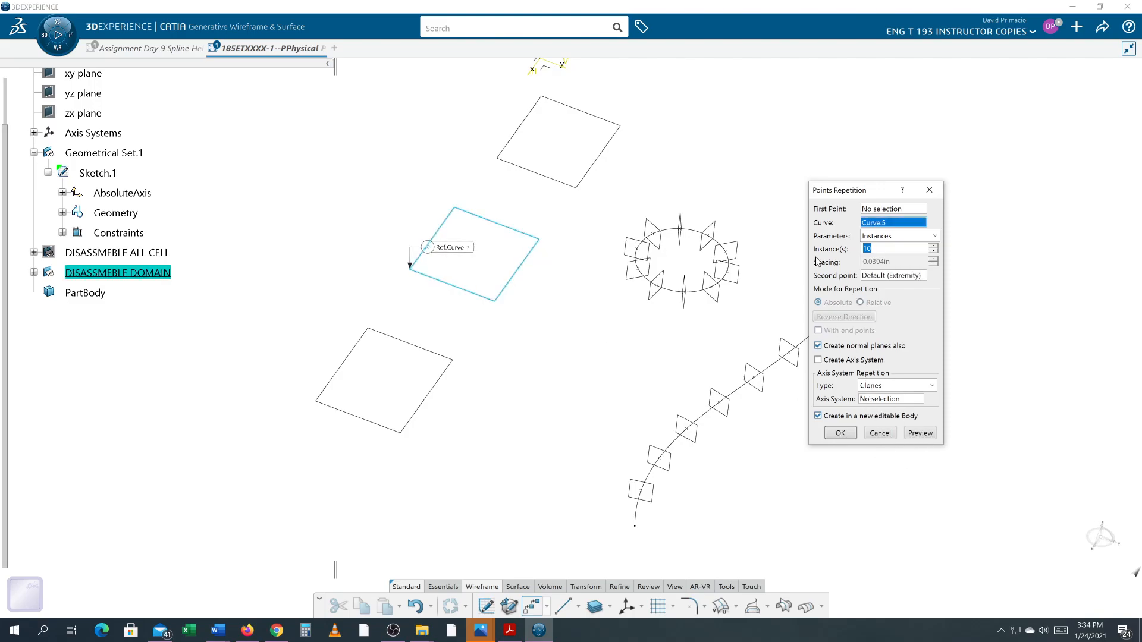
pyautogui.write('1')
pyautogui.click(841, 433)
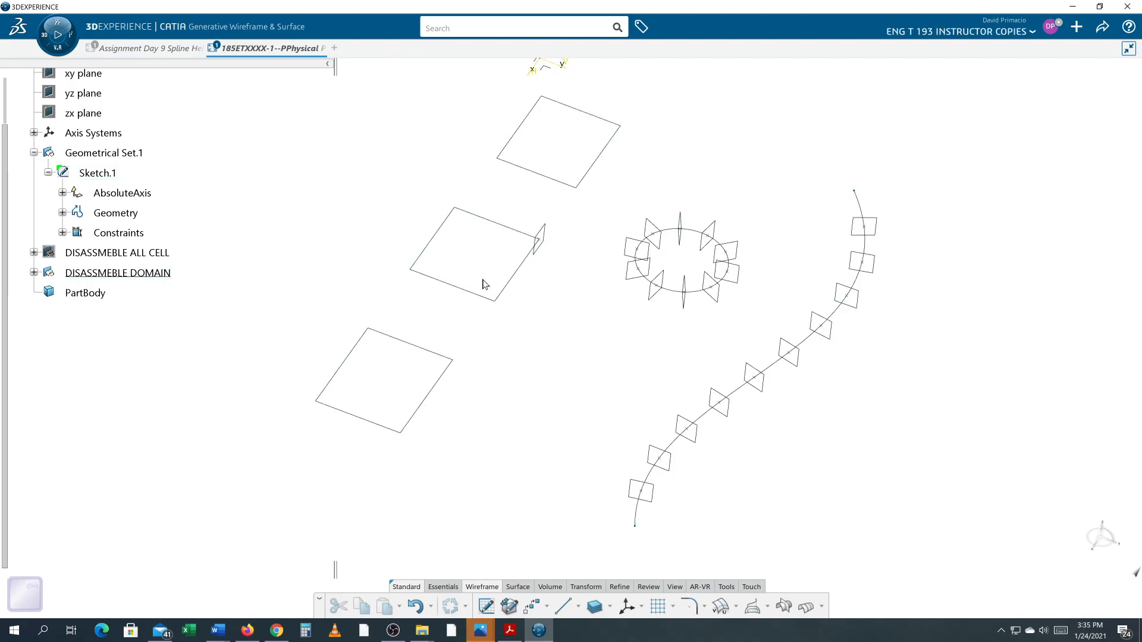
pyautogui.hotkey('ctrl', 'z')
pyautogui.click(530, 606)
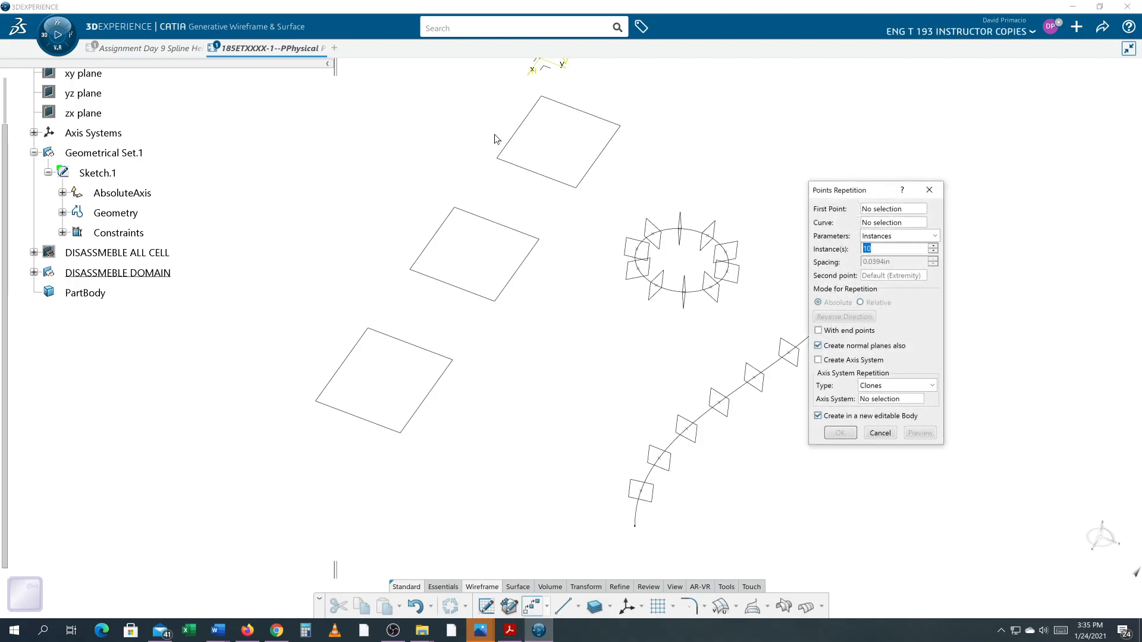
pyautogui.click(515, 287)
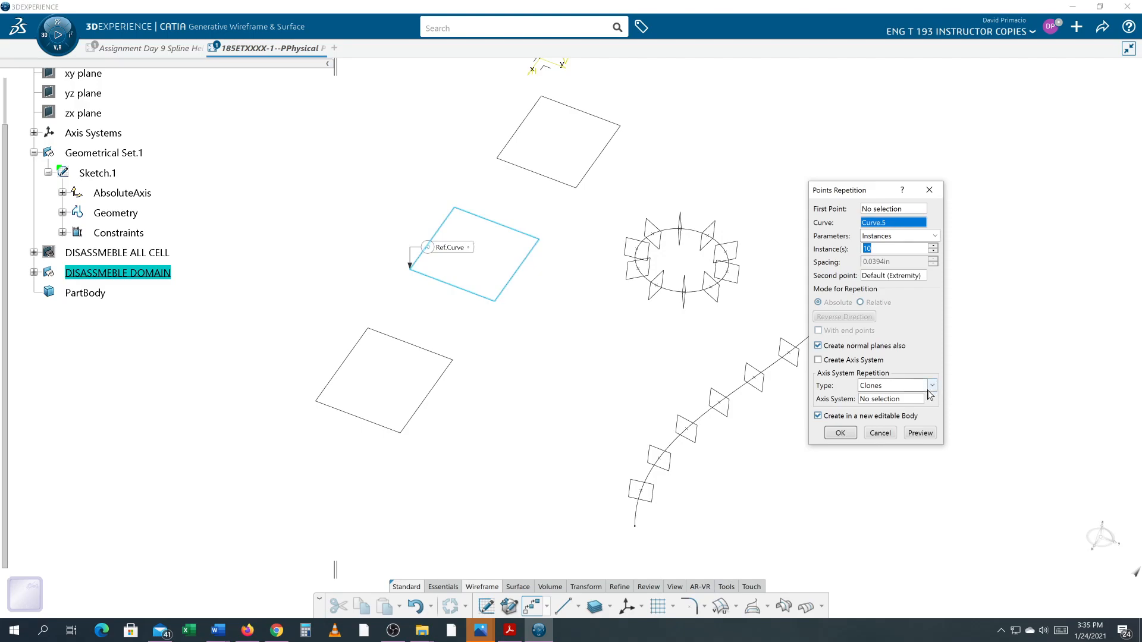
pyautogui.write('1')
pyautogui.press('Return')
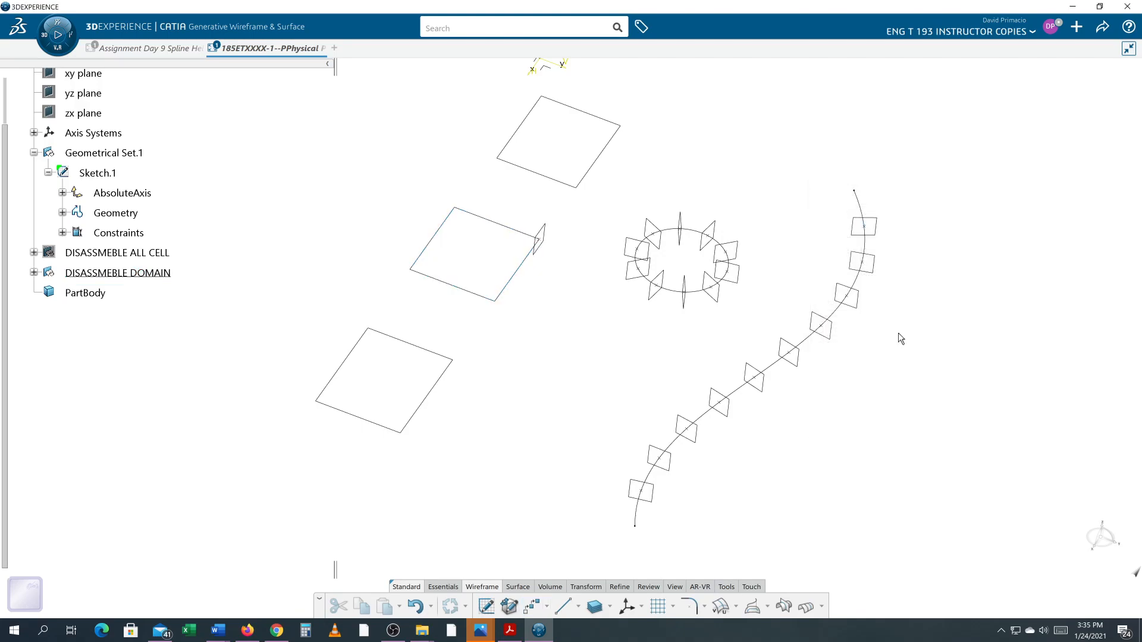
pyautogui.hotkey('ctrl', 'z')
# Create a Points Repetition on the middle rectangle with 10 instances and normal planes, in a new editable body
pyautogui.click(531, 607)
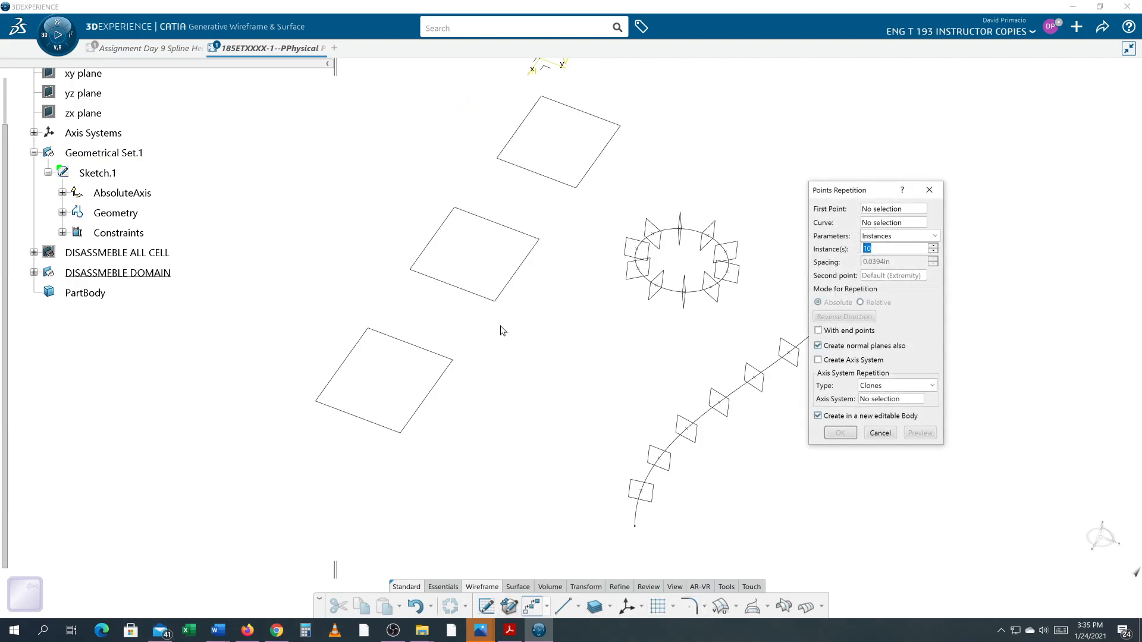
pyautogui.click(514, 283)
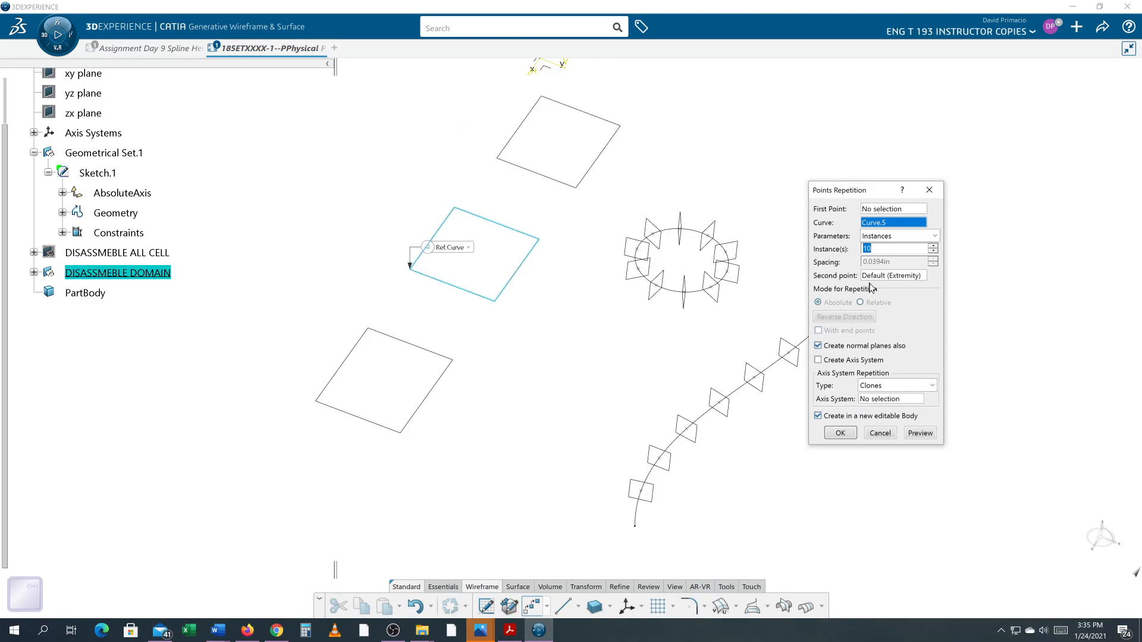
pyautogui.press('Return')
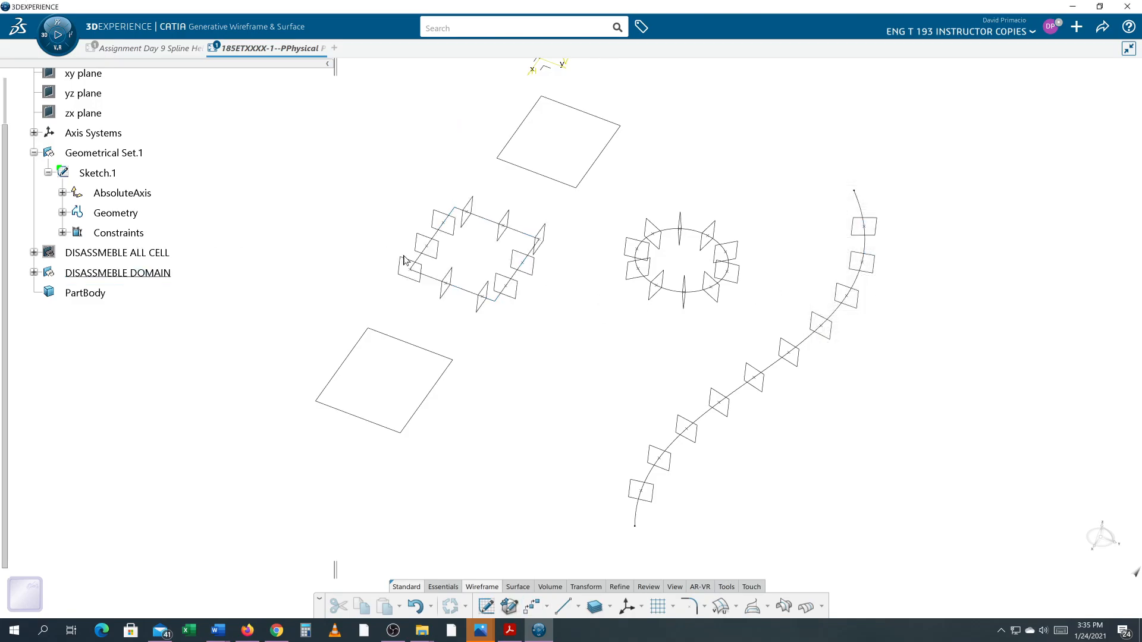
pyautogui.moveTo(563, 323); pyautogui.dragTo(486, 310, button='middle')
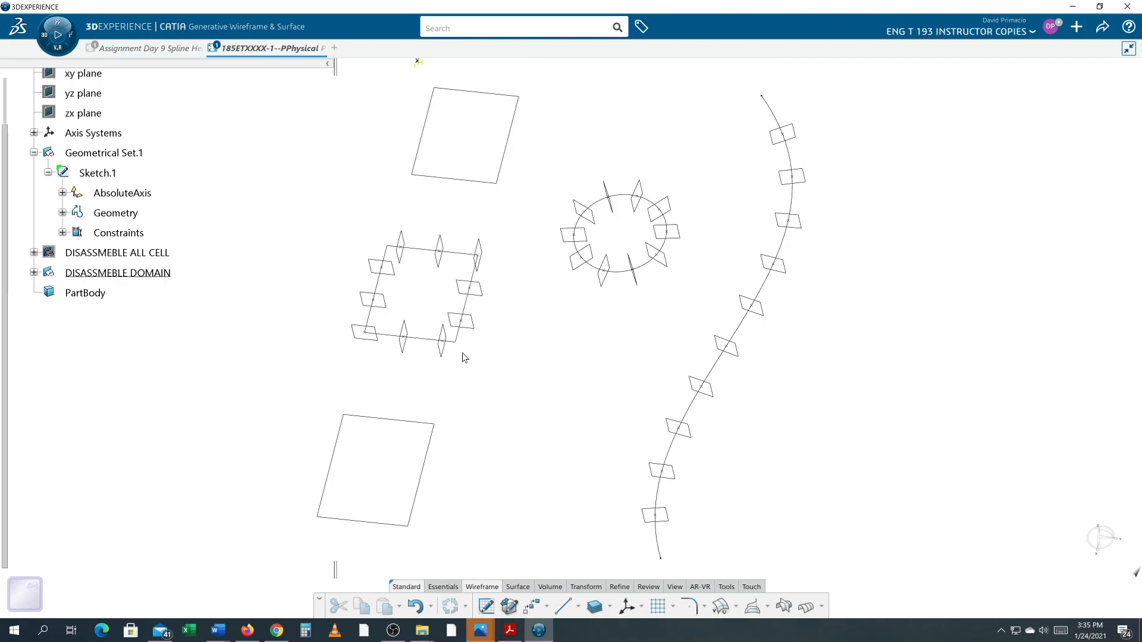
pyautogui.moveTo(563, 352); pyautogui.dragTo(474, 332, button='middle')
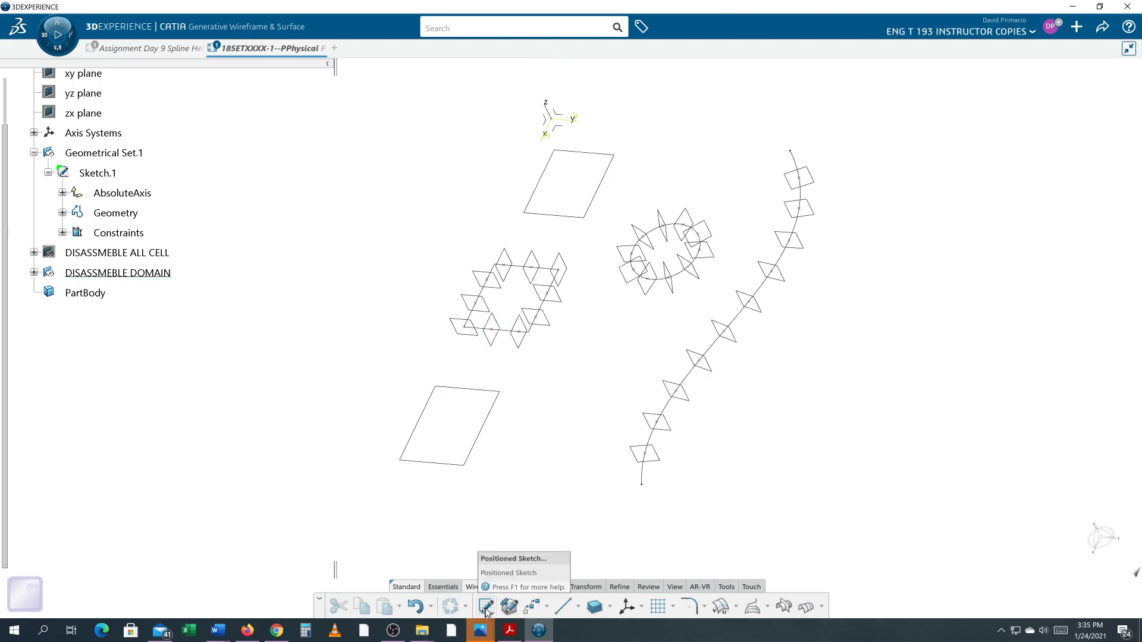
# Open the Disassemble tool and choose the Domains Only mode without selecting any input element
pyautogui.click(585, 587)
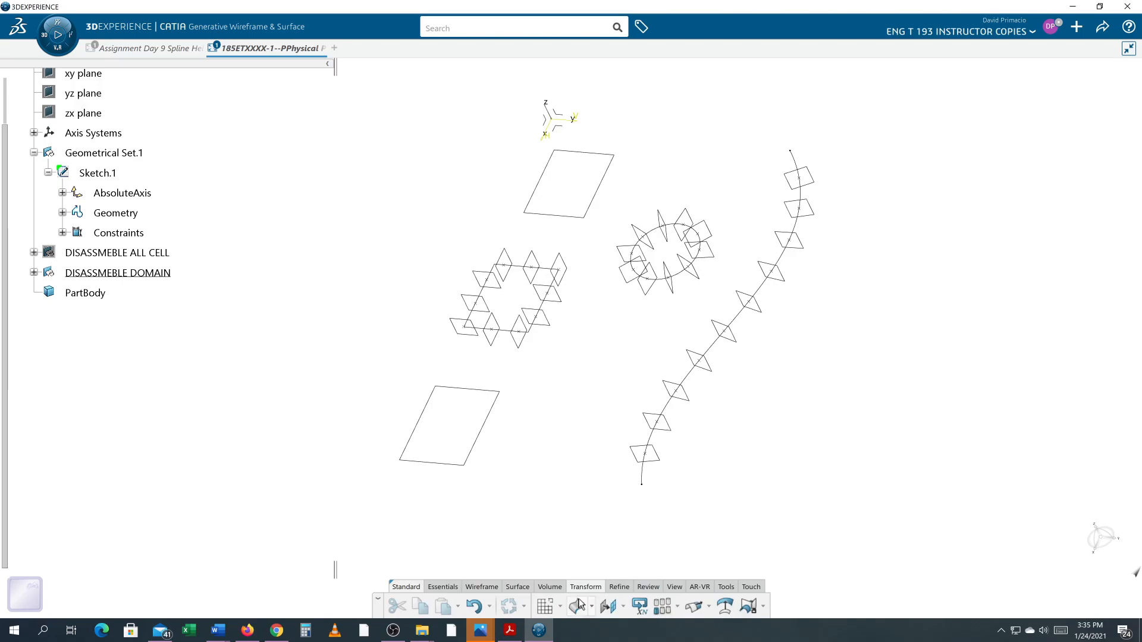
pyautogui.click(545, 607)
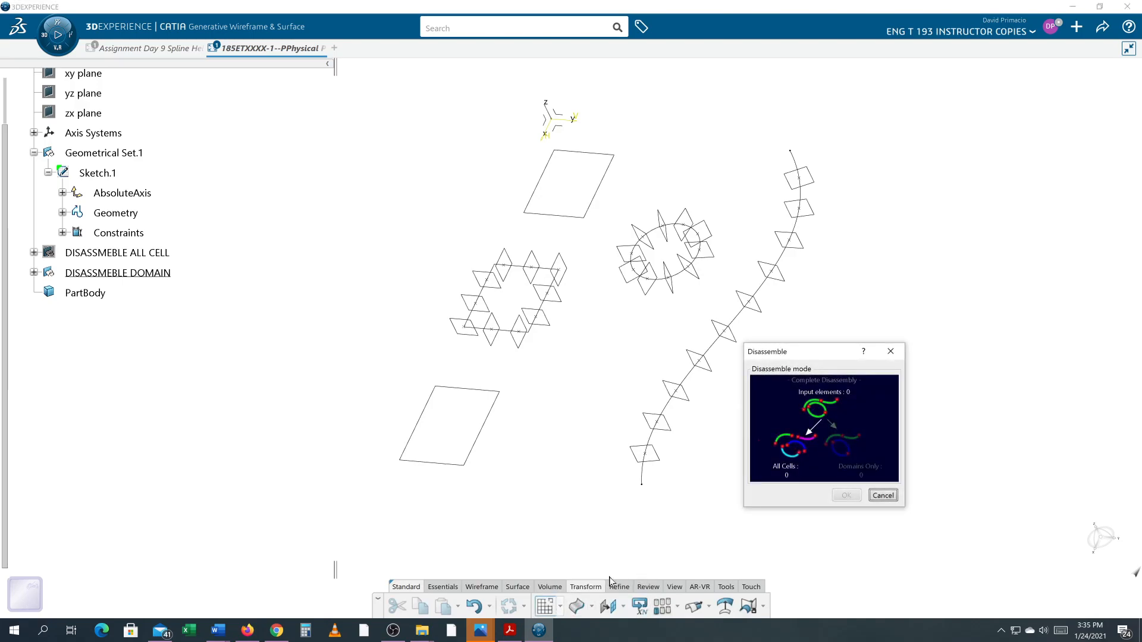
pyautogui.click(812, 474)
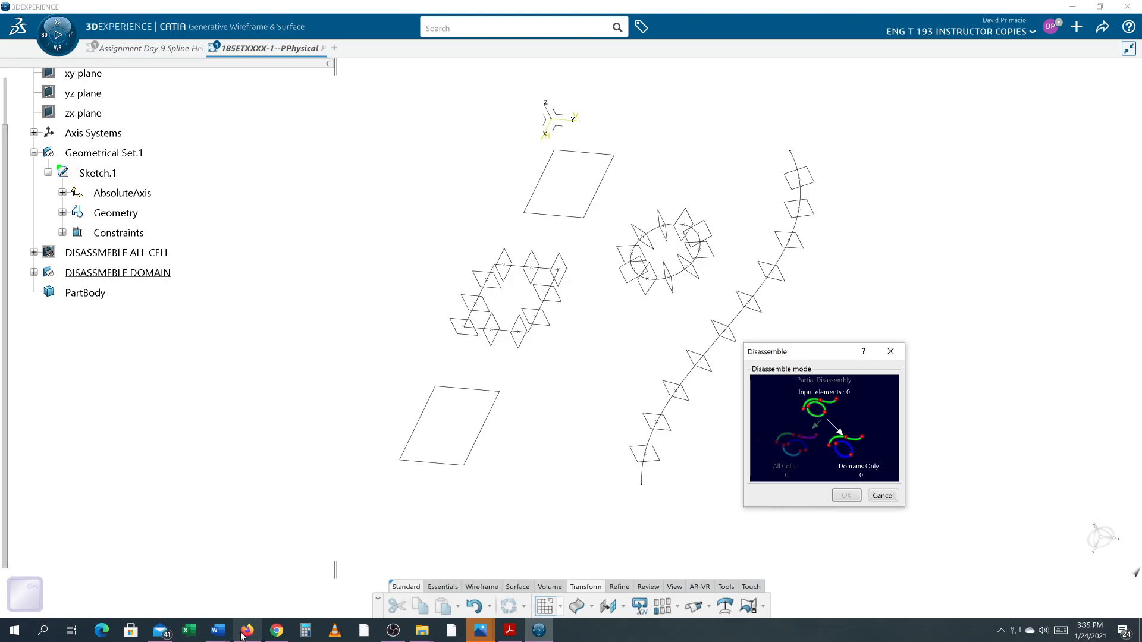
# Switch to the Word assignment document and review its plane-placement figures and questions through to the surfaces required
pyautogui.moveTo(218, 630)
pyautogui.click(706, 580)
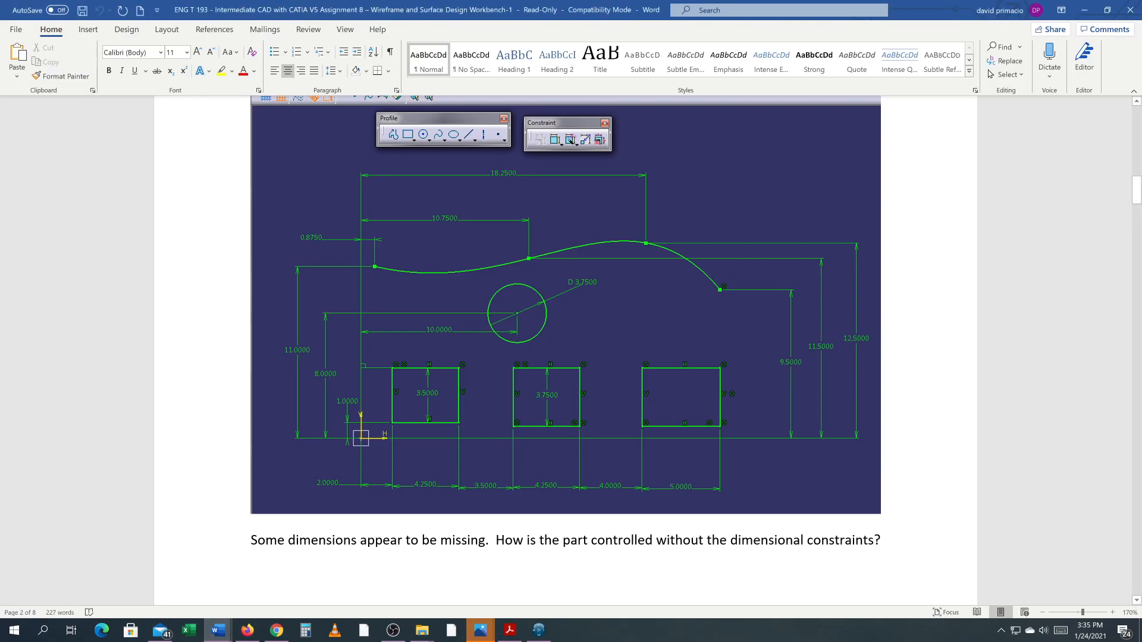
pyautogui.scroll(-15, 565, 357)
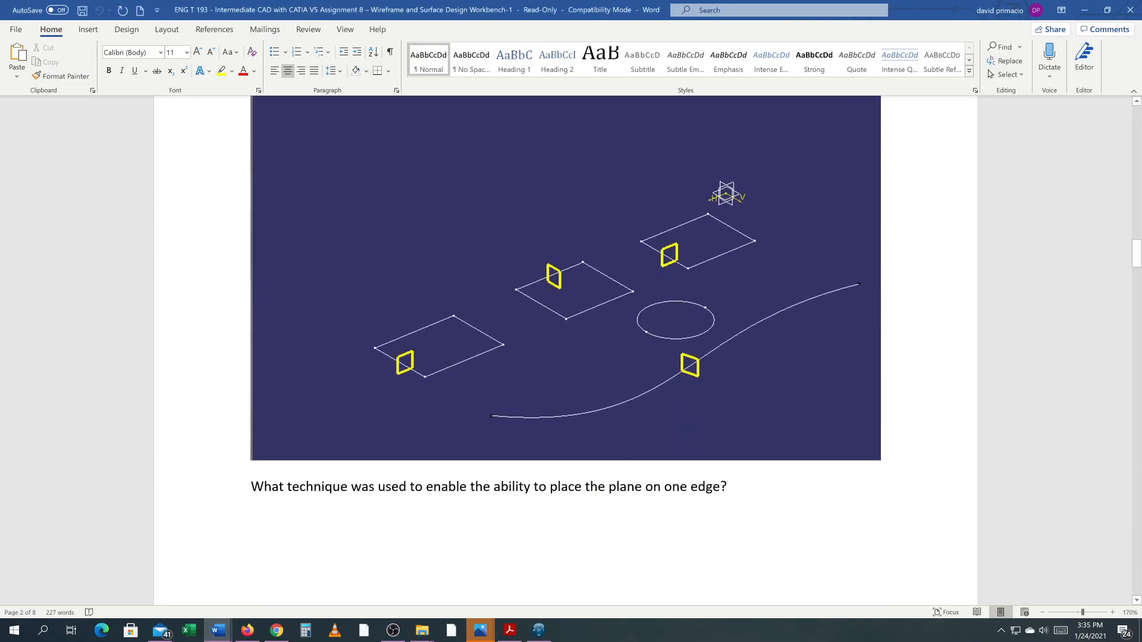
pyautogui.scroll(-12, 667, 533)
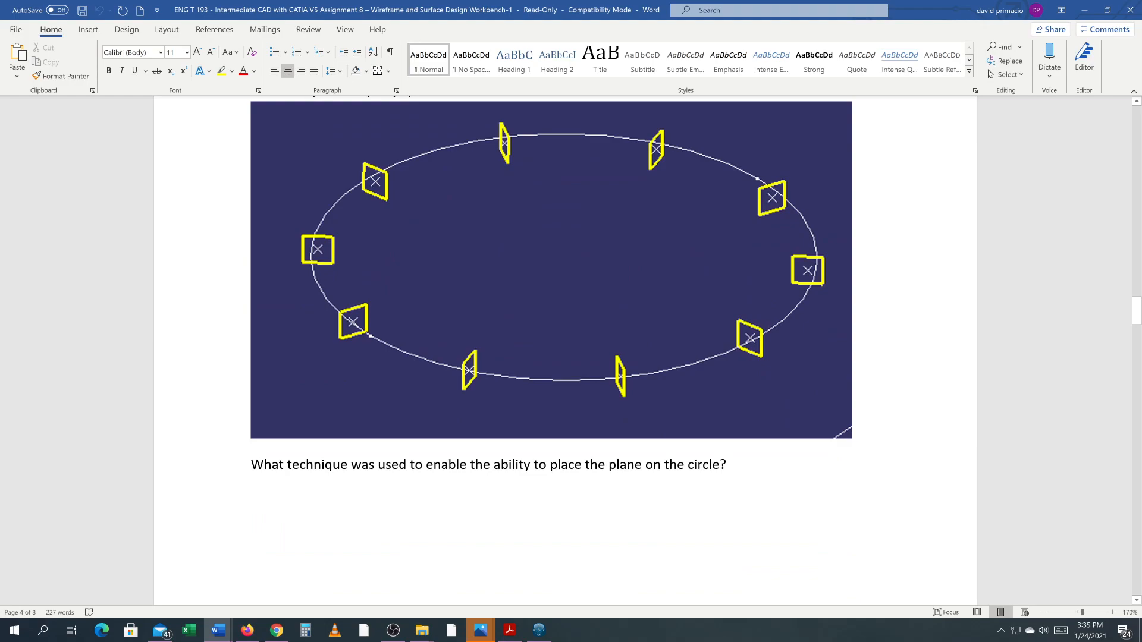
pyautogui.scroll(-10, 669, 536)
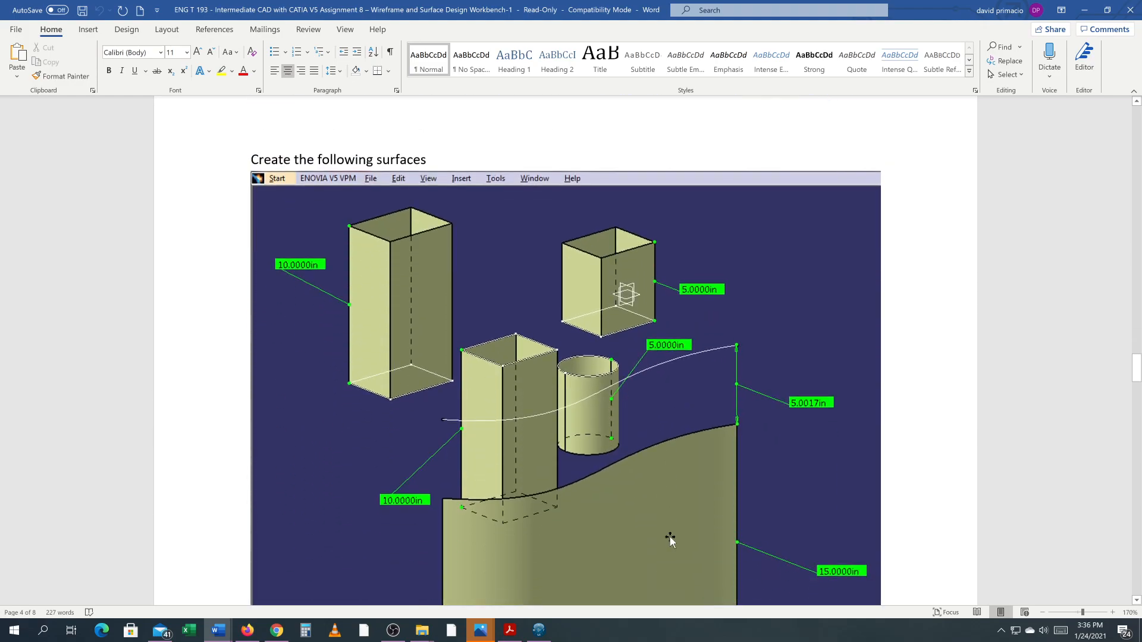
pyautogui.scroll(-2, 669, 536)
pyautogui.scroll(2, 669, 537)
pyautogui.scroll(-2, 669, 537)
pyautogui.scroll(2, 669, 536)
pyautogui.scroll(-2, 669, 537)
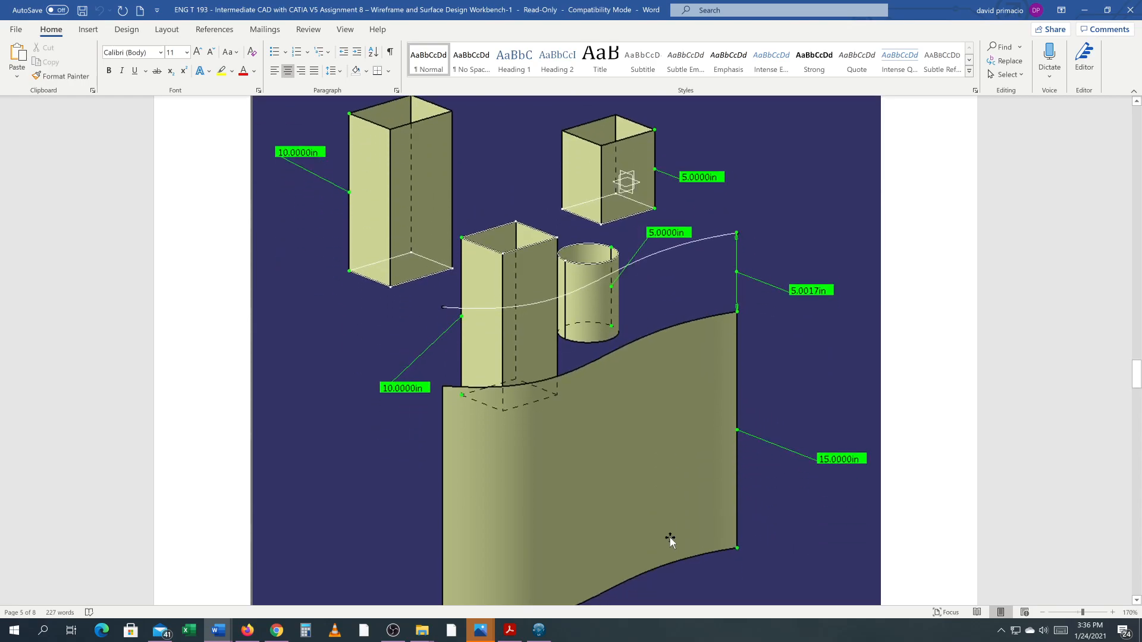